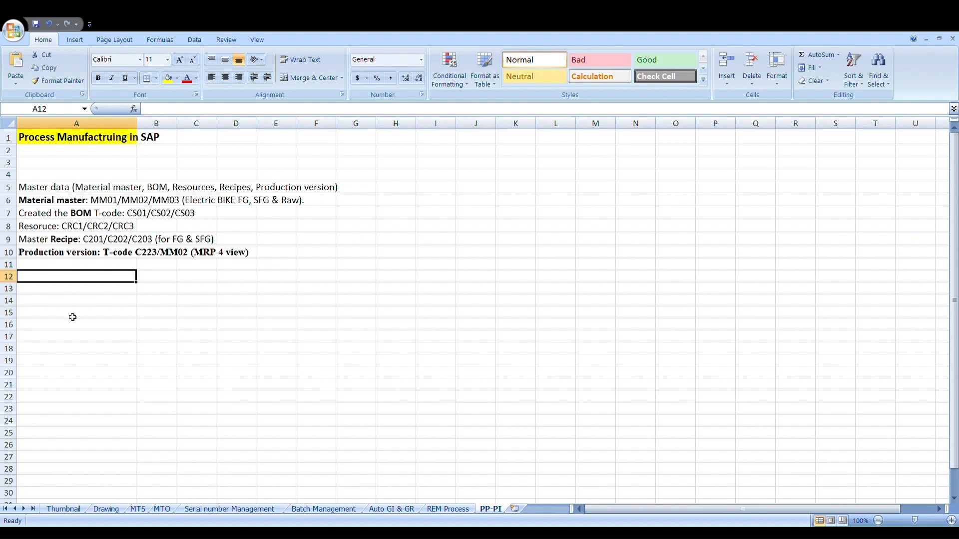
- Enter the heading "Demand Updated in SAP" in cell A13 of the PP-PI sheet
left_click(52, 300)
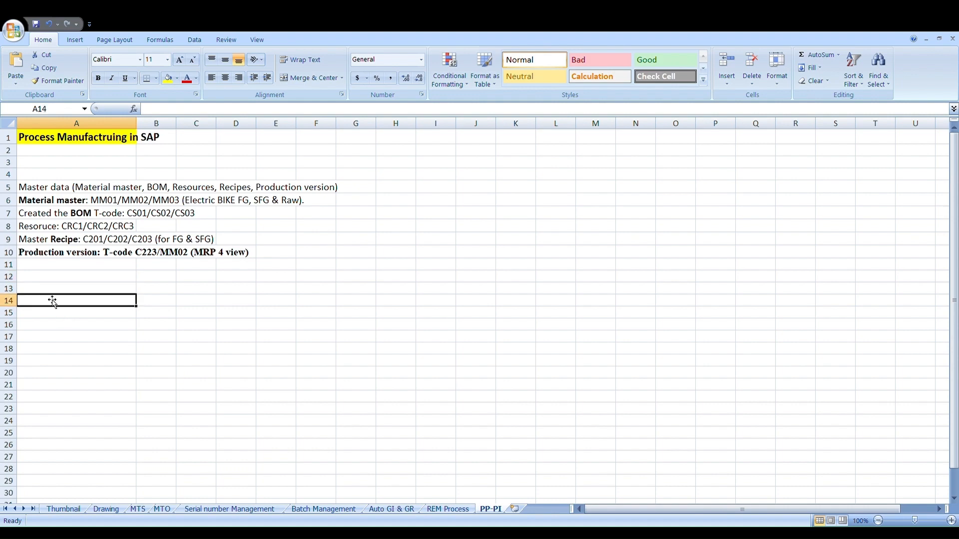
left_click(42, 288)
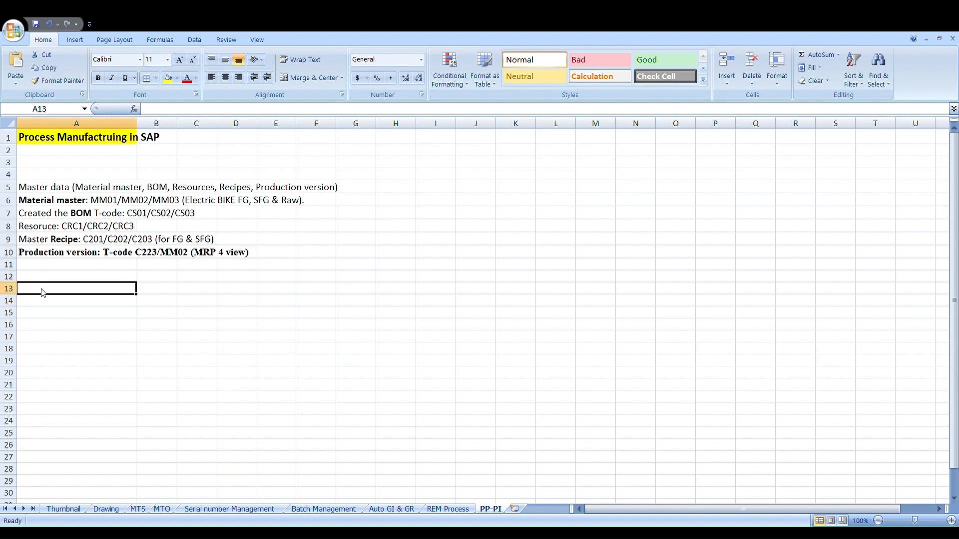
type("Demand")
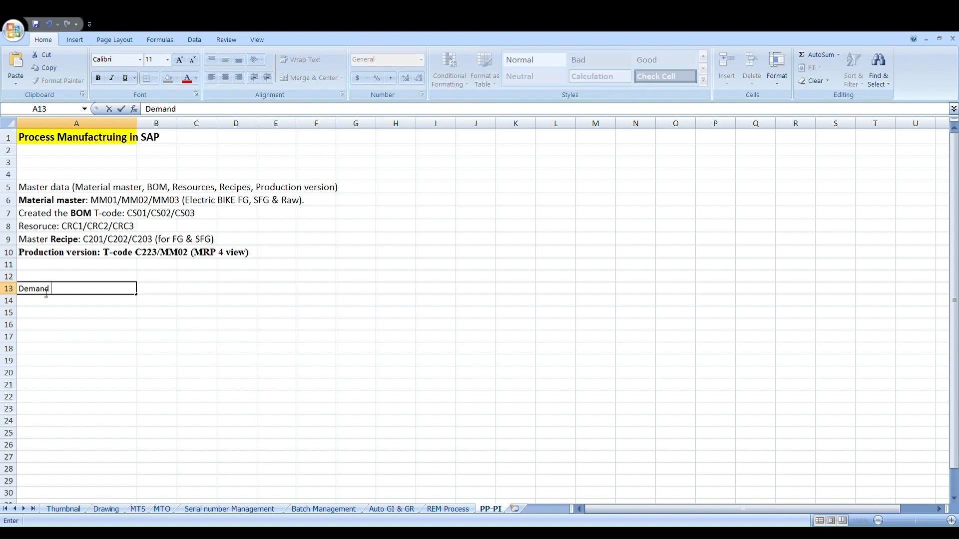
type(" Updated in SAP")
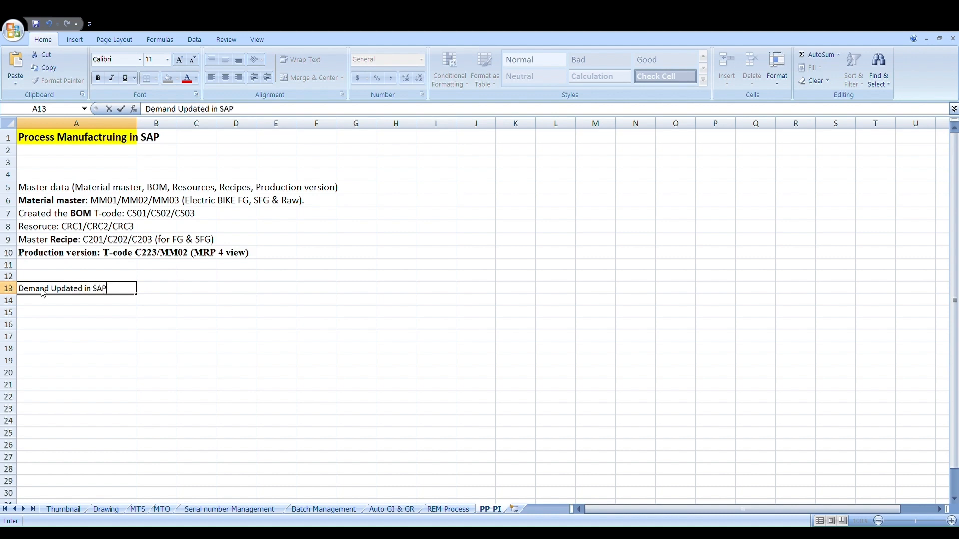
key("Return")
- Enter "T-code MD61/MD62/MD63" in cell A14 below the demand heading
type("T-code")
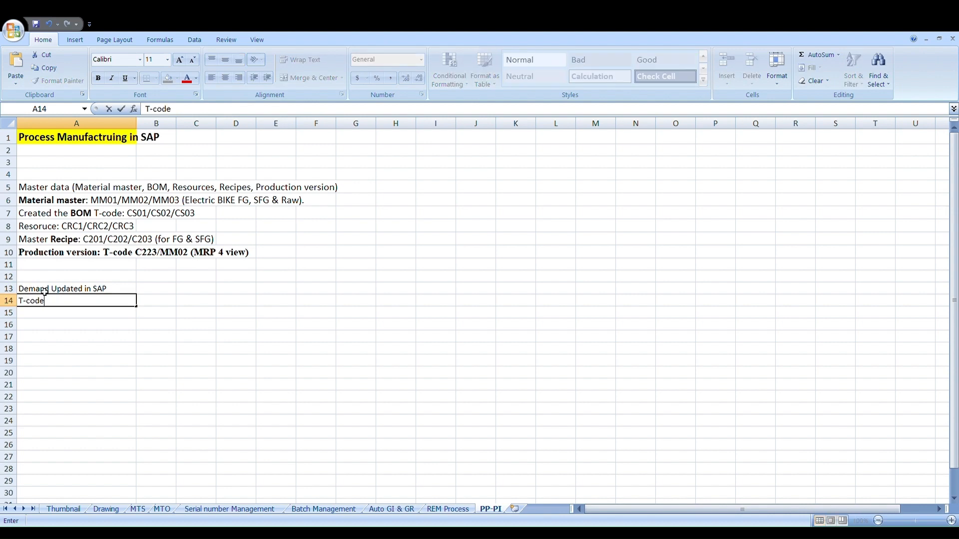
type(" MD61/MD62")
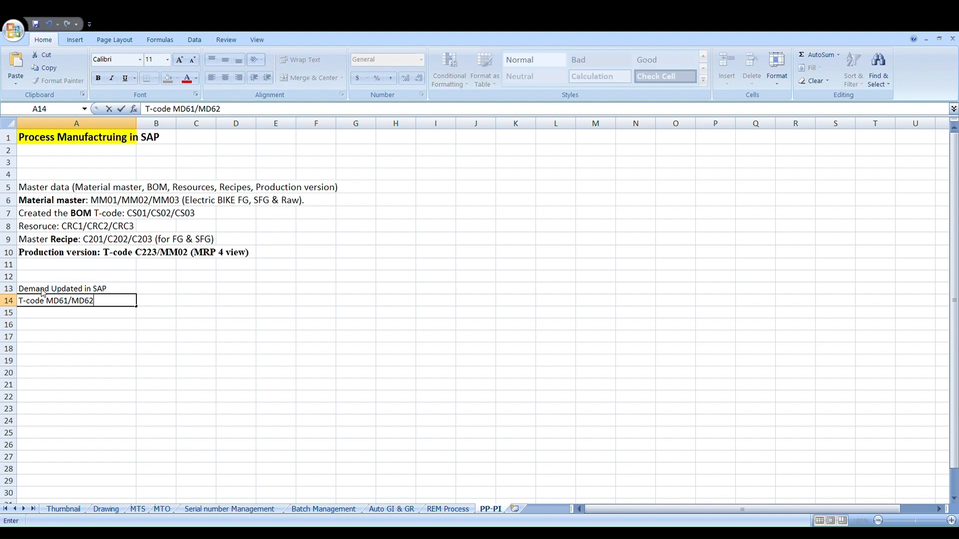
type("/MD63")
key("Return")
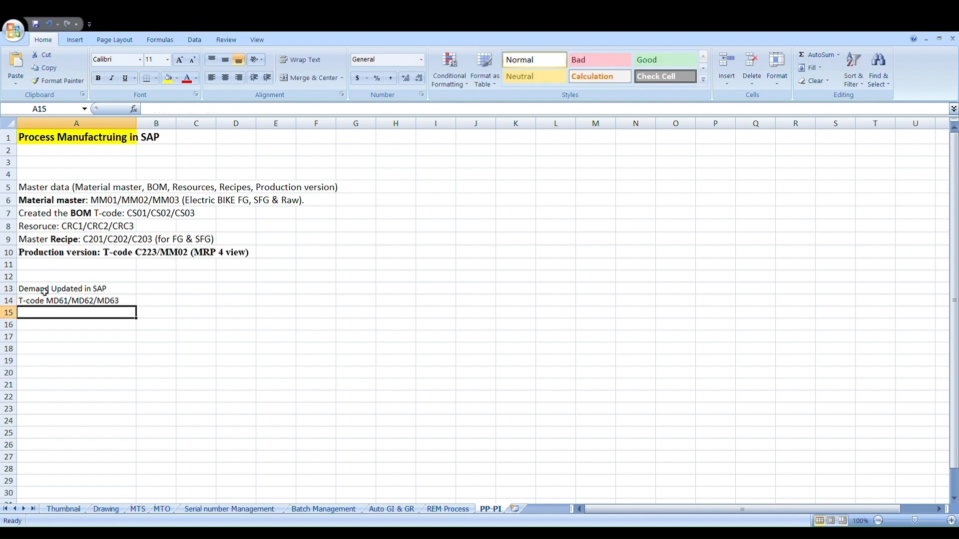
- Enter the heading "MRP run planning" in cell A16, leaving row 15 blank
key("Return")
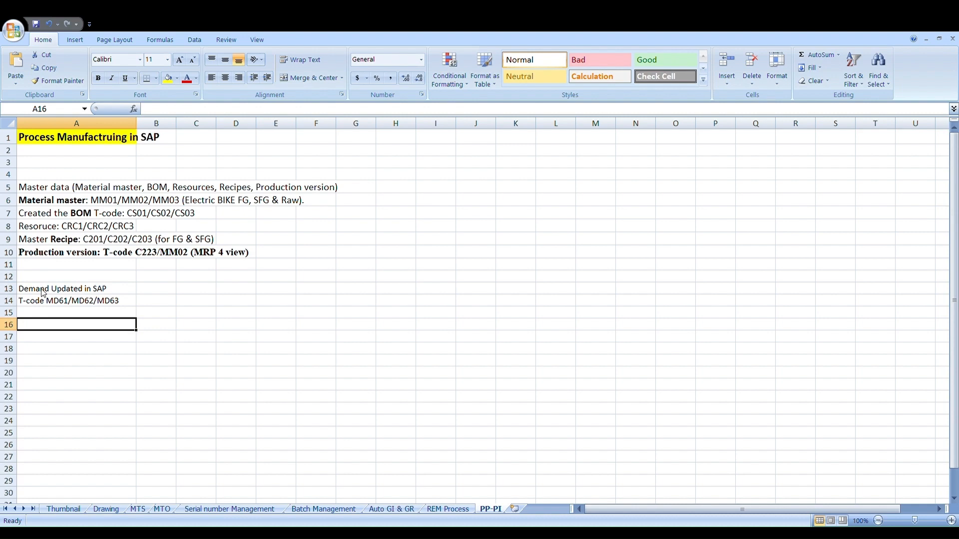
type("RU")
key("BackSpace")
key("BackSpace")
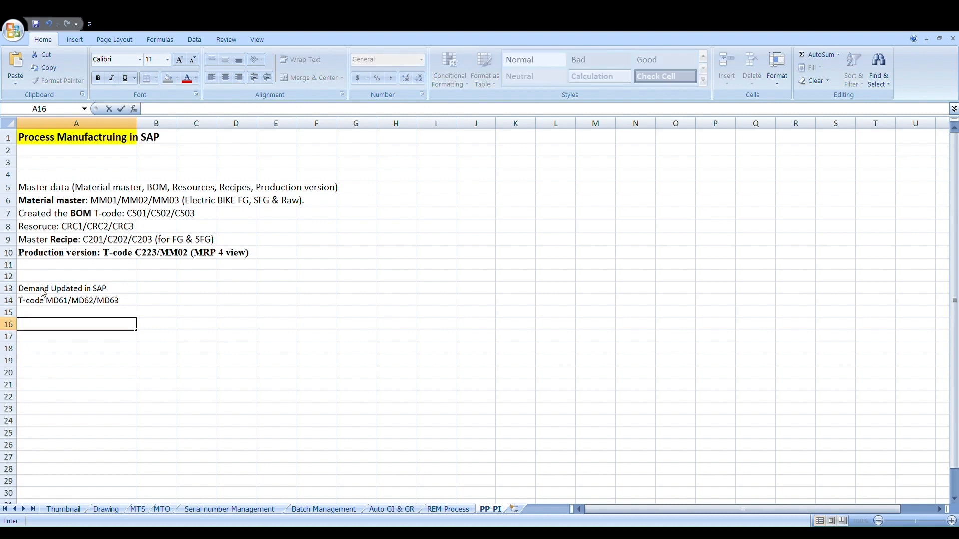
type("MRP run plann")
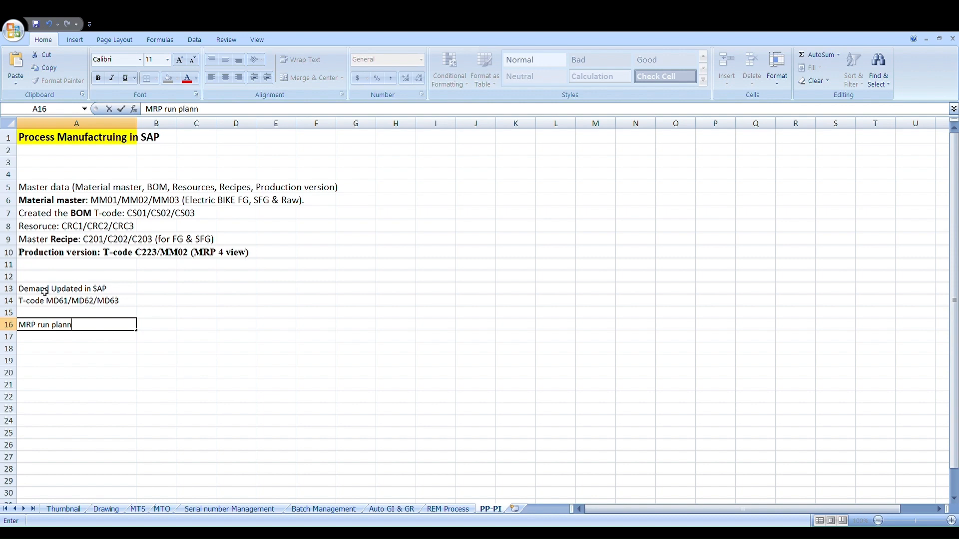
type("ing 4")
key("Return")
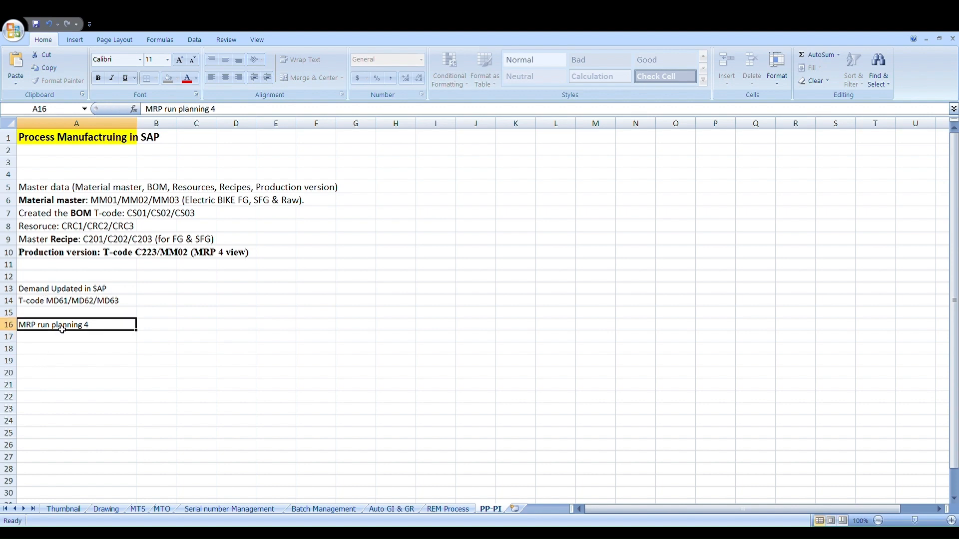
left_click(58, 327)
left_click(232, 110)
key("BackSpace")
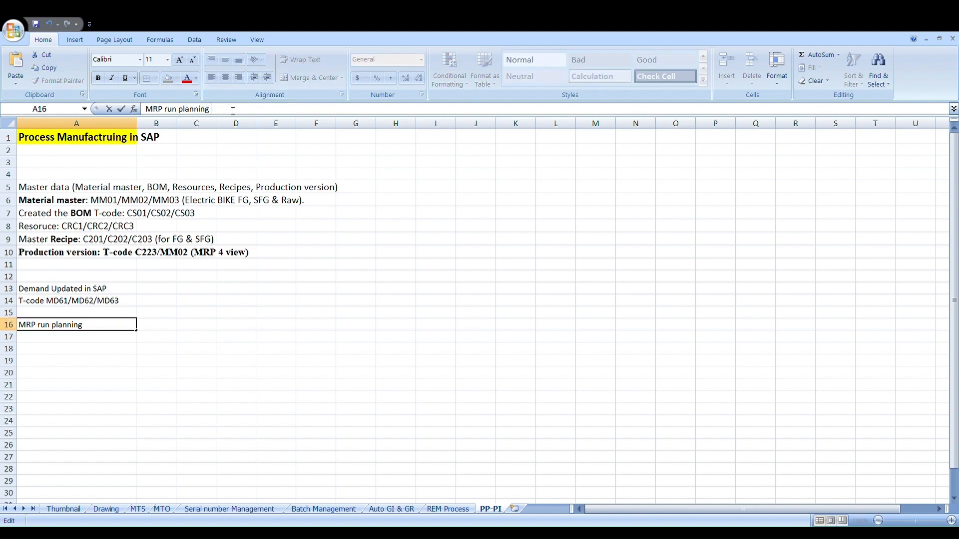
left_click(61, 349)
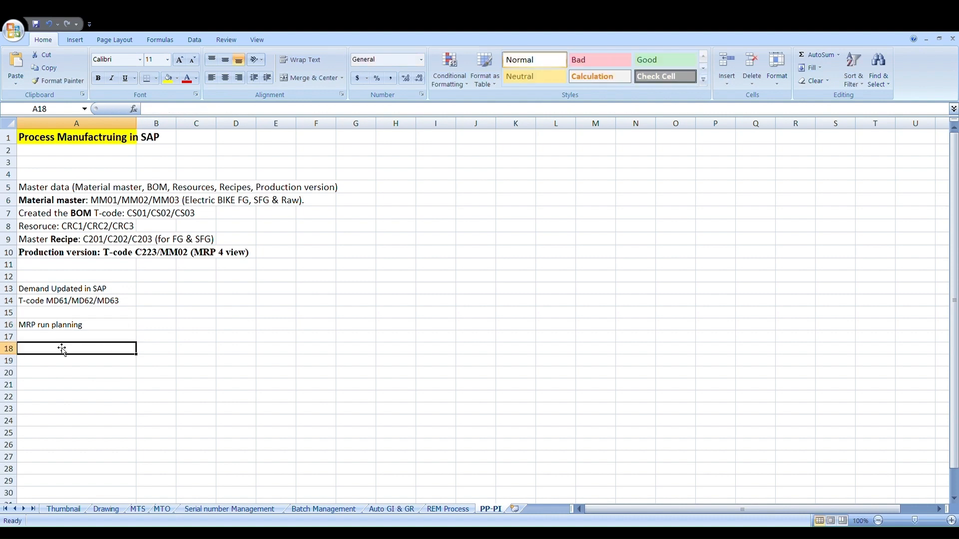
key("Up")
type("MRP")
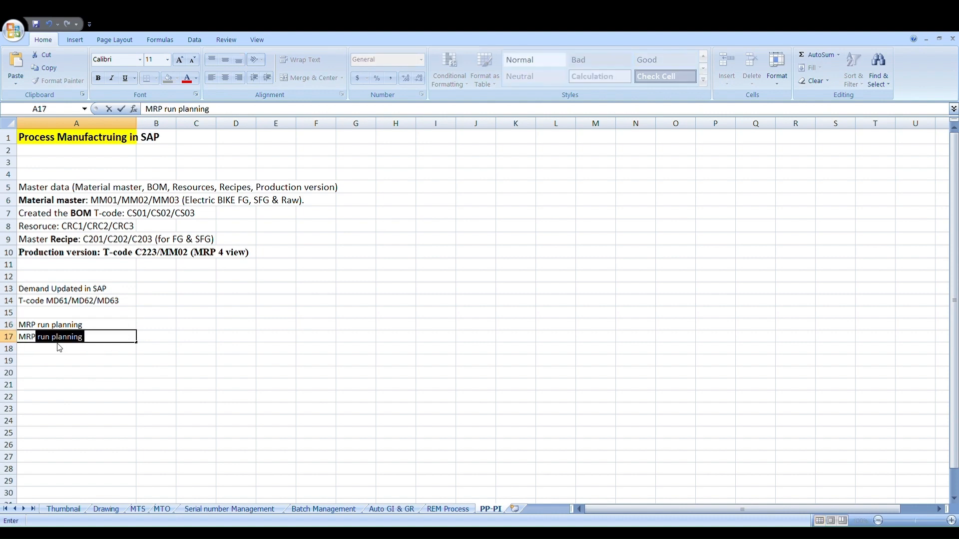
key("Return")
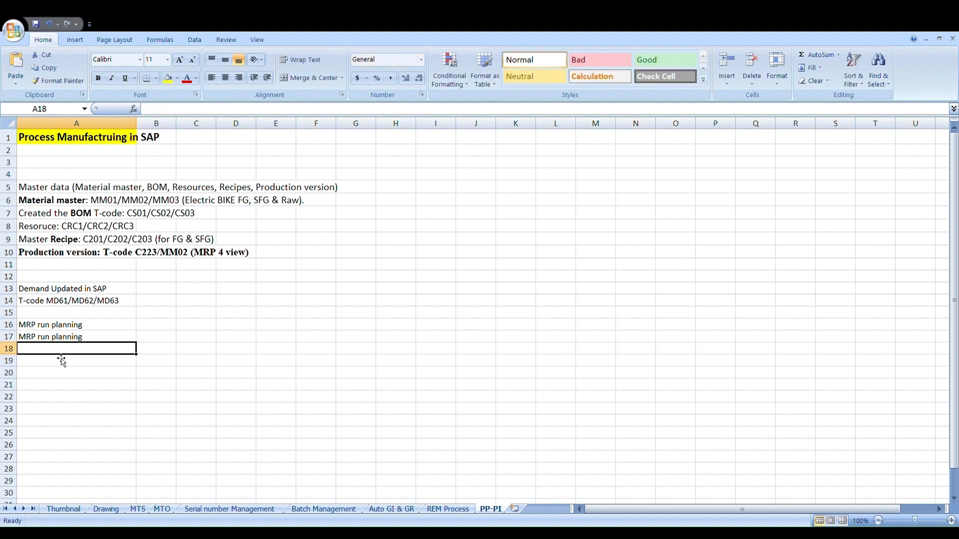
- Replace the contents of cell A17 with "T-code MD02"
key("Up")
left_click(235, 109)
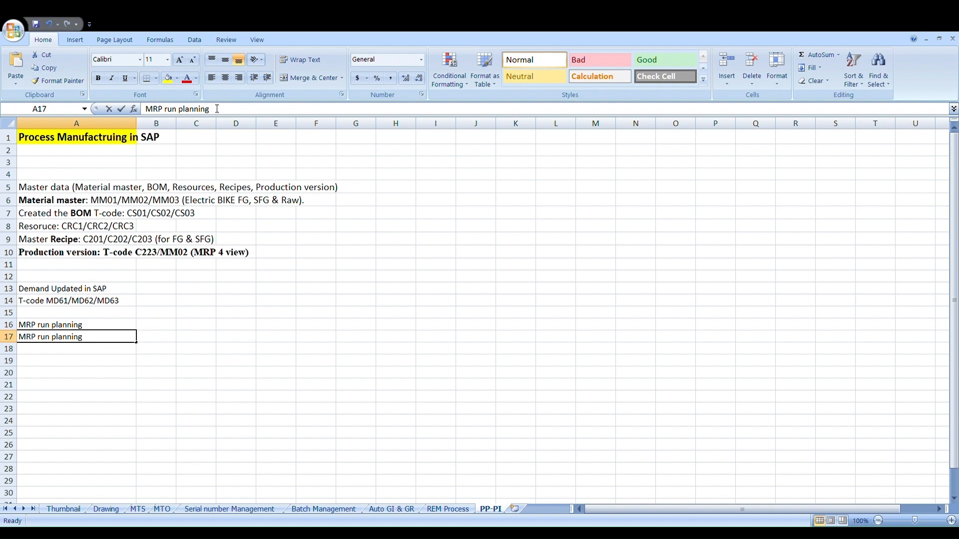
key("BackSpace")
key("BackSpace")
key("BackSpace")
key("BackSpace")
key("BackSpace")
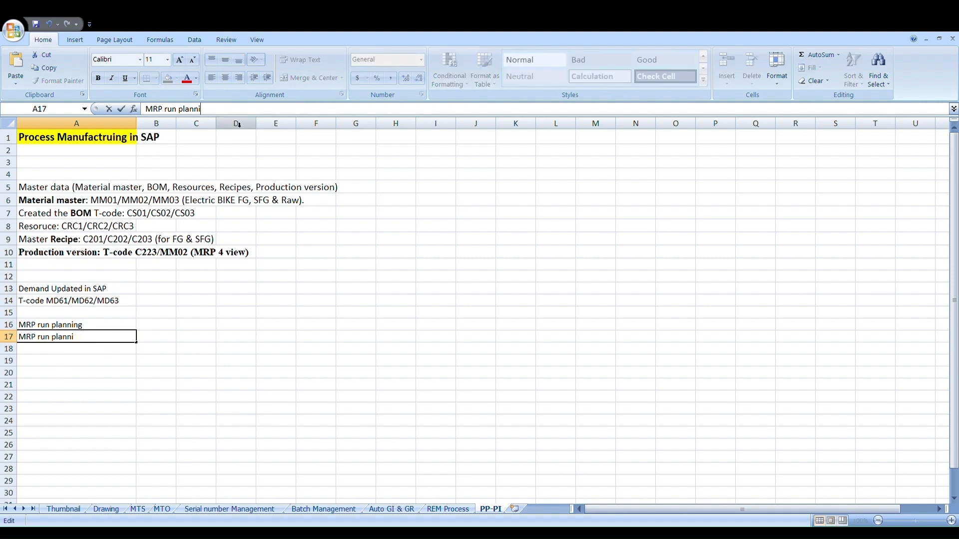
key("BackSpace")
key("BackSpace")
key("BackSpace")
key("BackSpace")
key("BackSpace")
key("BackSpace")
key("BackSpace")
key("BackSpace")
key("BackSpace")
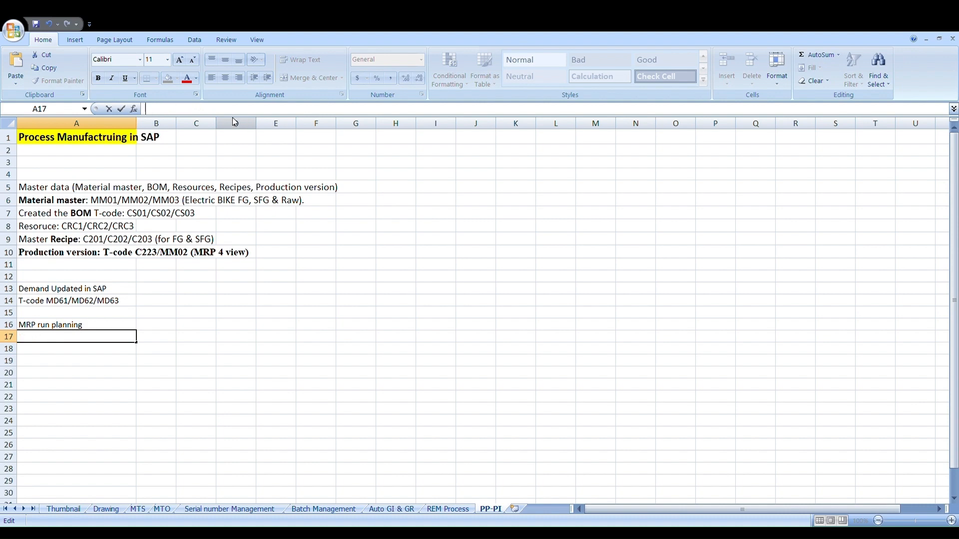
type("T-code MD02")
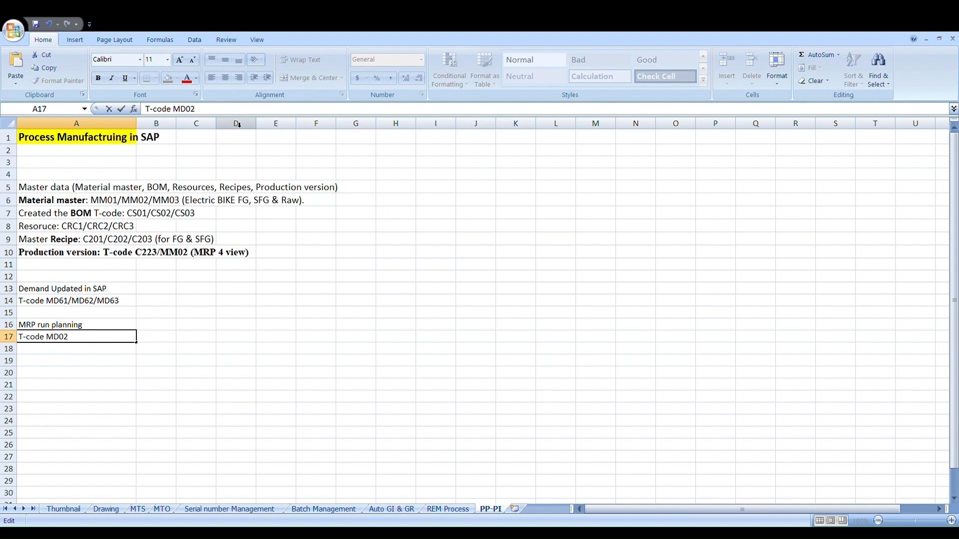
left_click(76, 359)
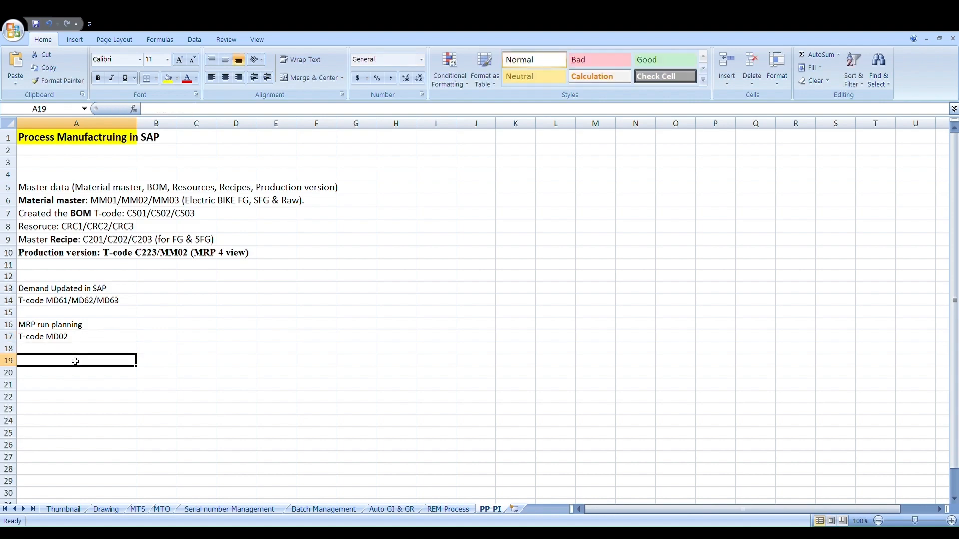
- Copy the production execution steps in A31:A47 of the MTS sheet to the PP-PI sheet, starting at cell A19
left_click(137, 509)
scroll(87, 376, "down", 4)
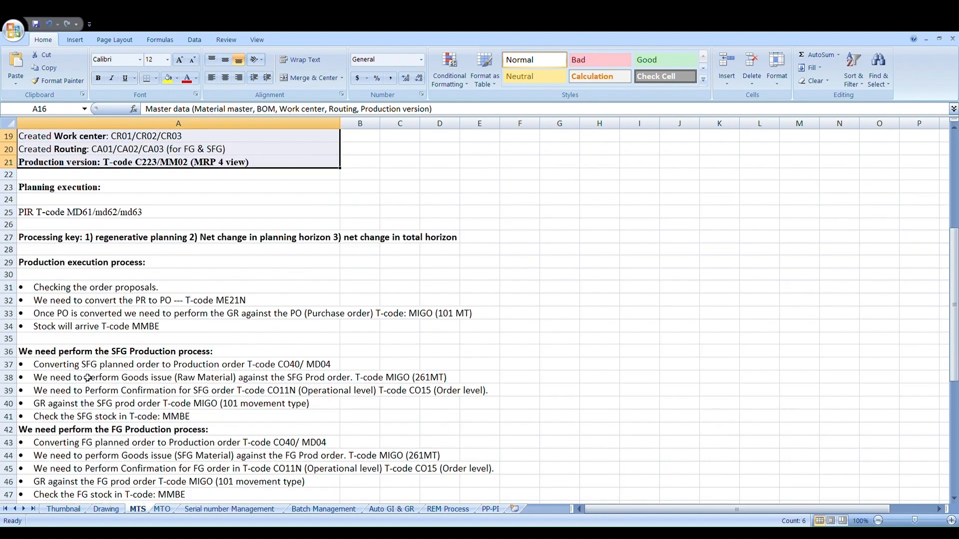
scroll(90, 325, "down", 1)
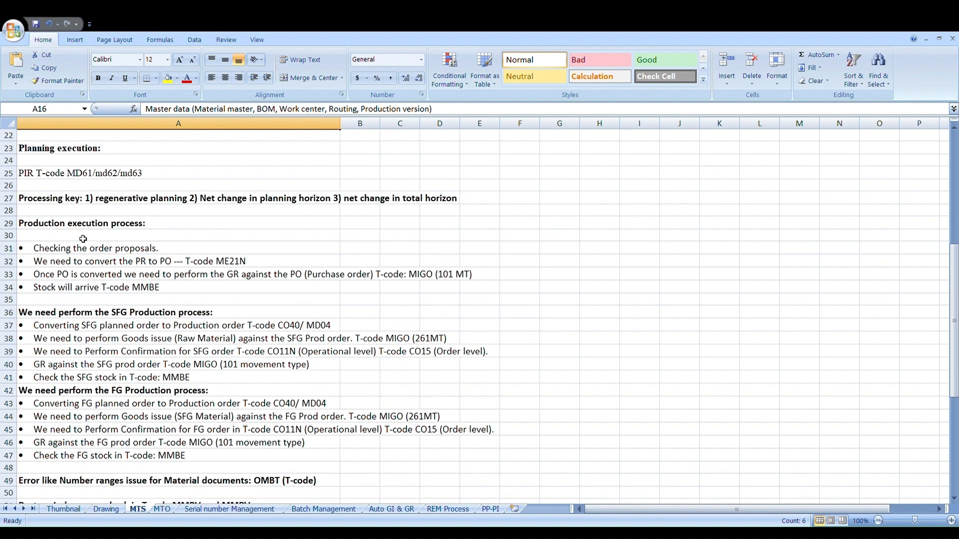
left_click_drag(81, 256, 115, 454)
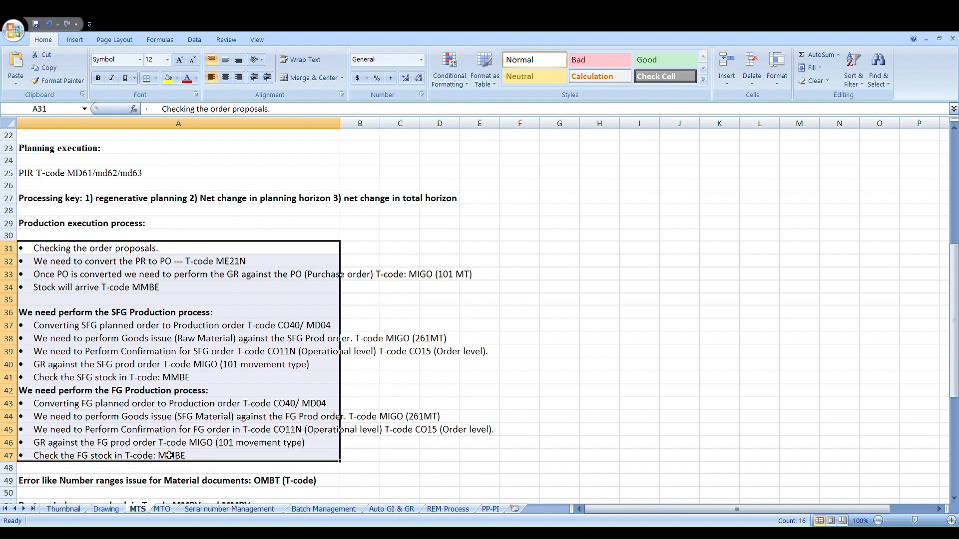
key("ctrl+c")
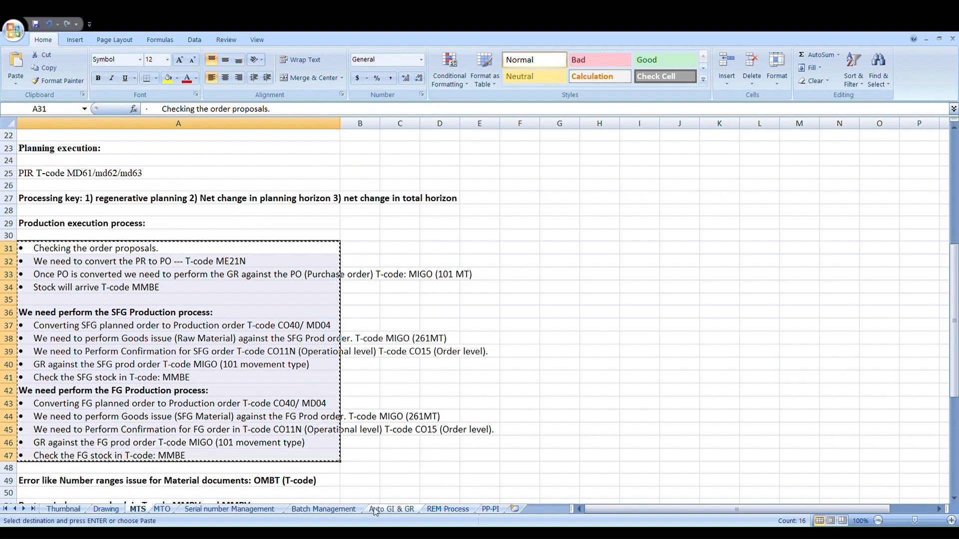
left_click(493, 509)
key("ctrl+v")
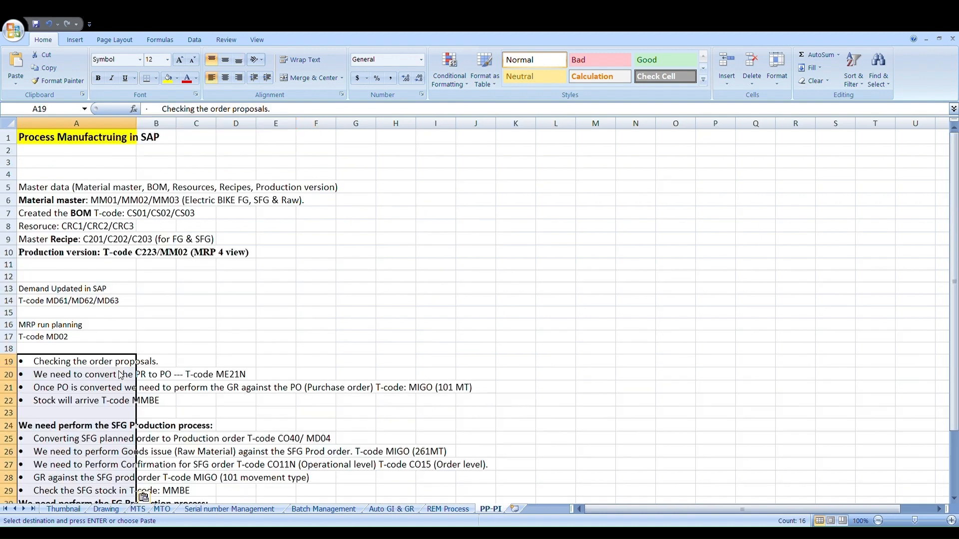
- Change the font of the pasted steps in A19:A35 to Calibri
scroll(122, 374, "down", 2)
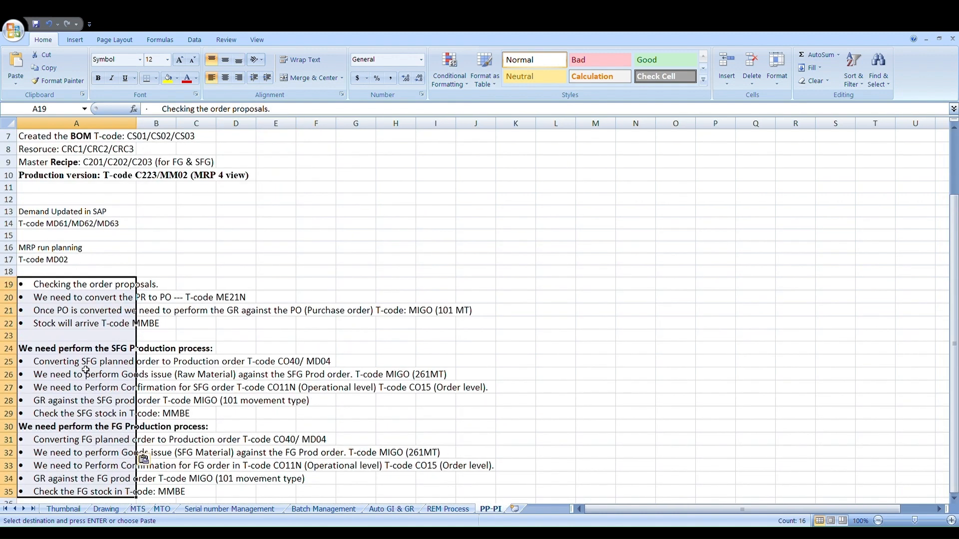
left_click(142, 62)
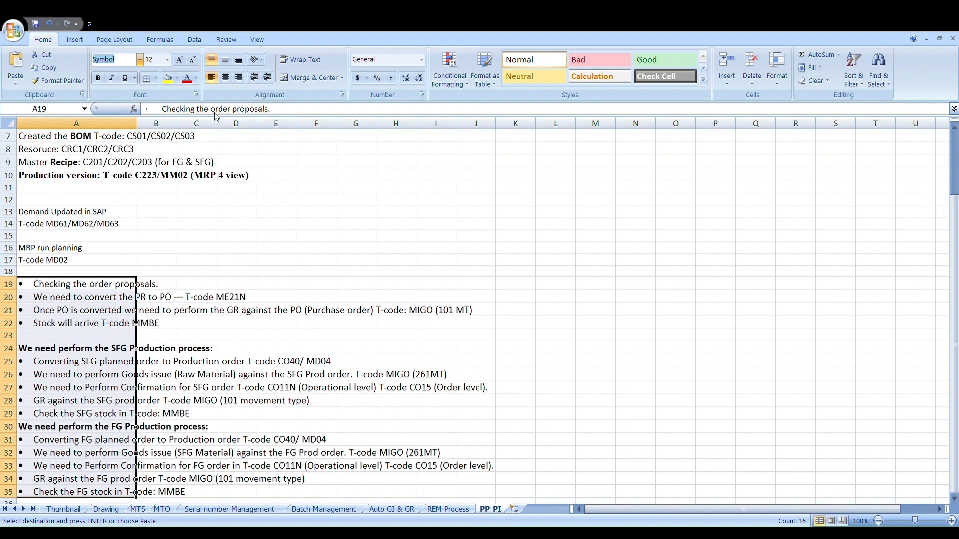
left_click(123, 99)
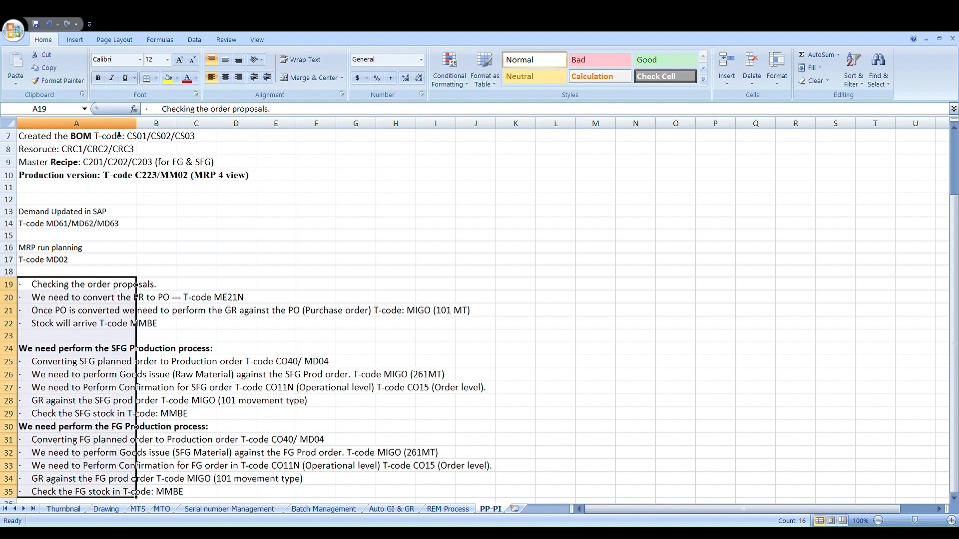
left_click(90, 309)
scroll(109, 309, "up", 1)
scroll(109, 309, "up", 1)
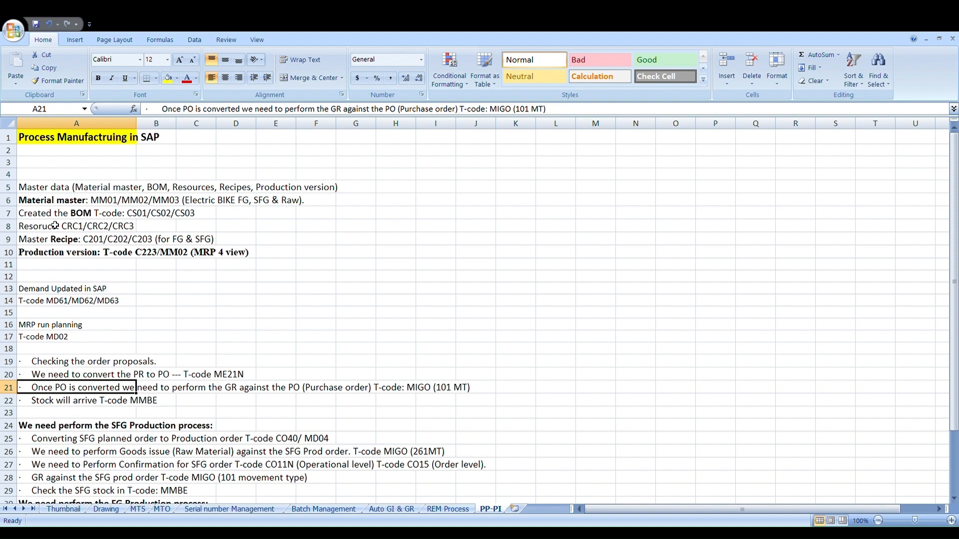
left_click_drag(54, 200, 71, 265)
left_click(66, 214)
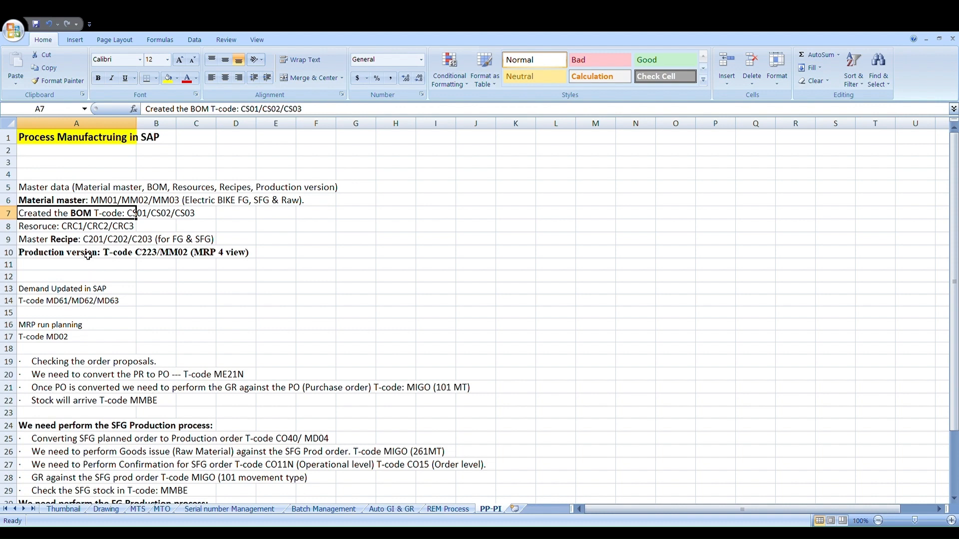
- Clear the SFG production process section in cells A24:A29
scroll(89, 272, "down", 4)
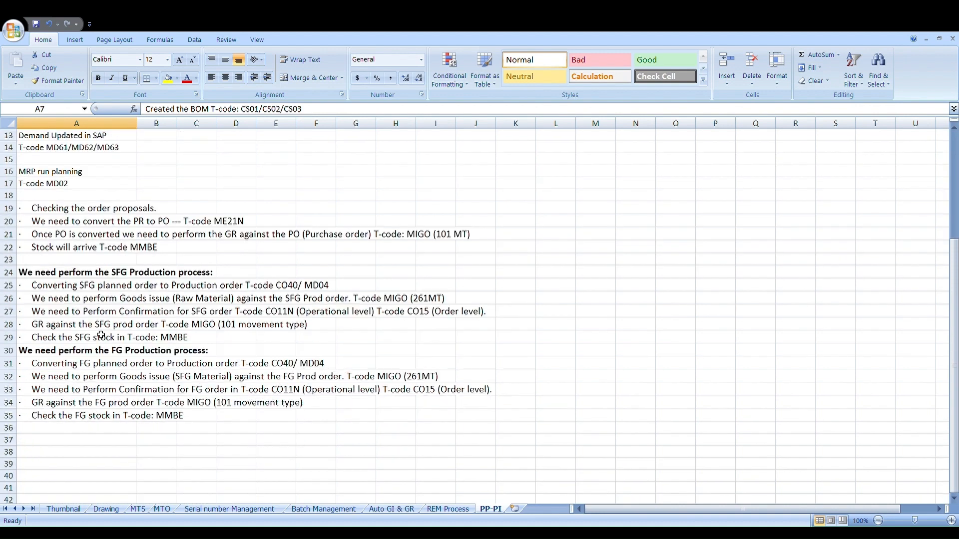
left_click_drag(54, 274, 87, 337)
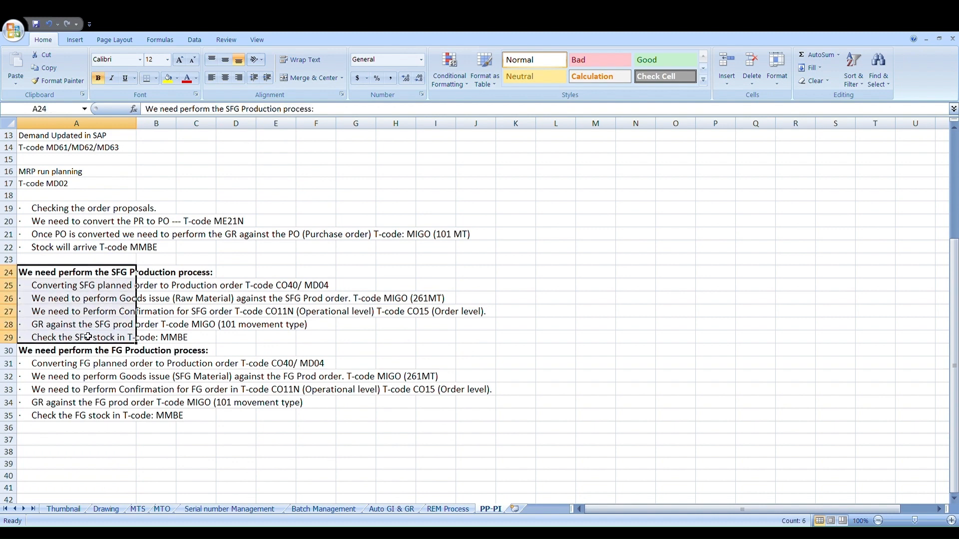
key("Delete")
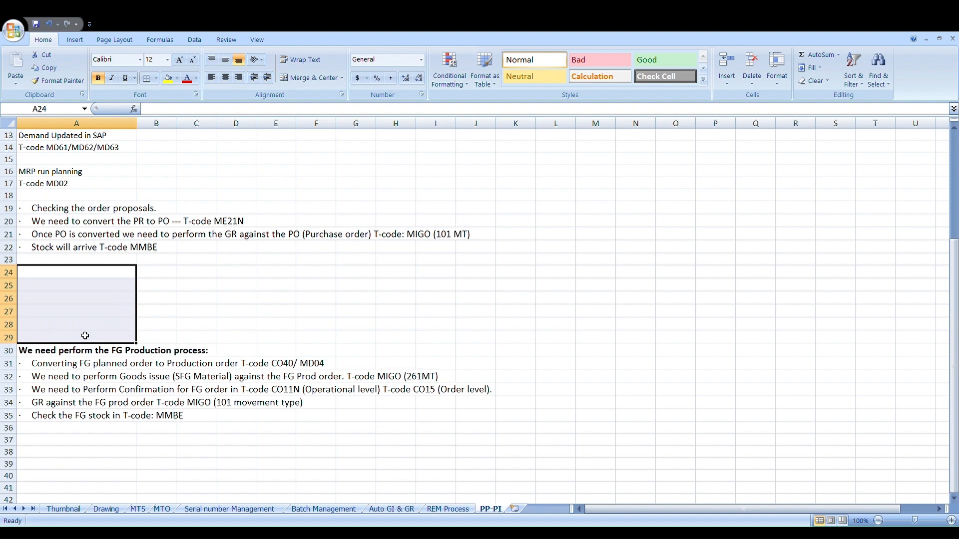
- Delete the empty rows 23 to 28 above the FG production process section
left_click(9, 273)
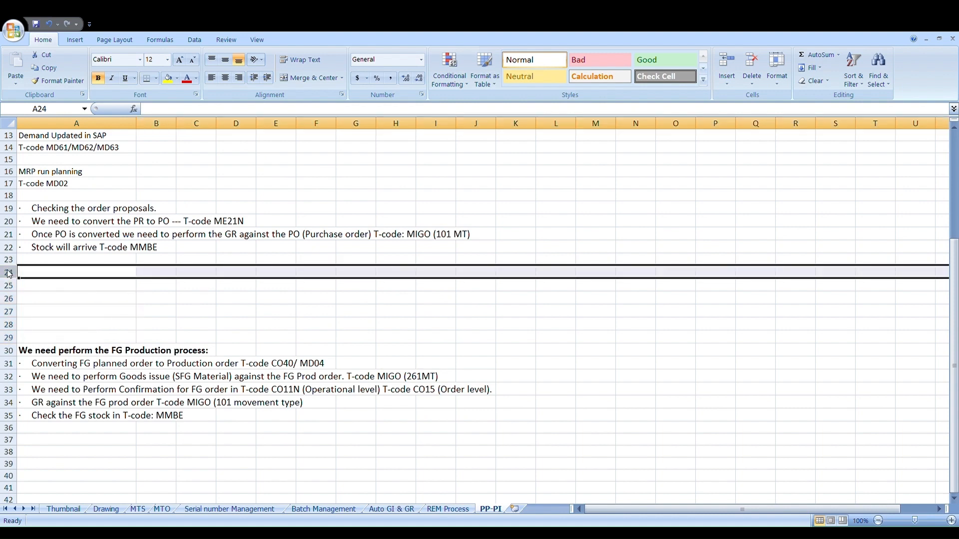
left_click_drag(9, 259, 20, 329)
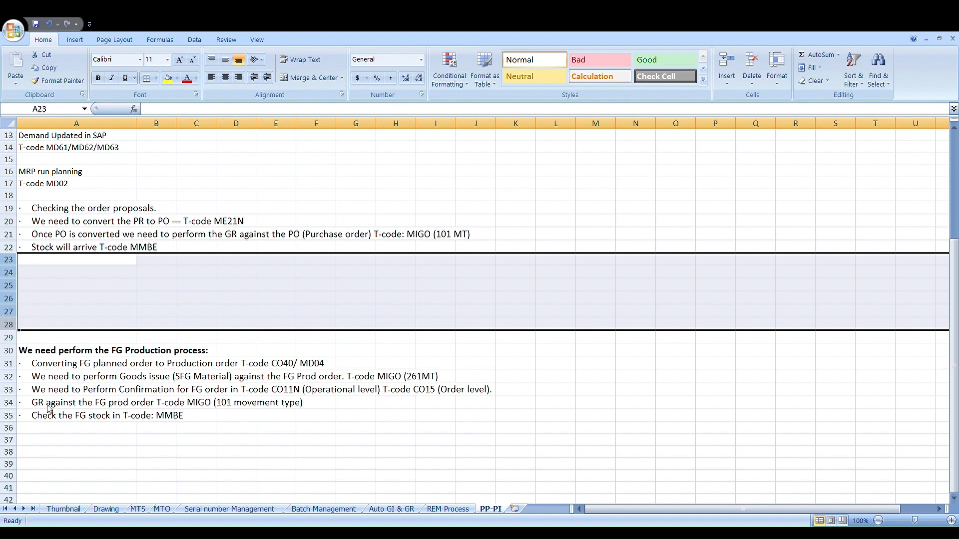
key("ctrl+minus")
left_click(47, 274)
- Enter the bold heading "Production executions steps:" in cell A18
left_click(47, 200)
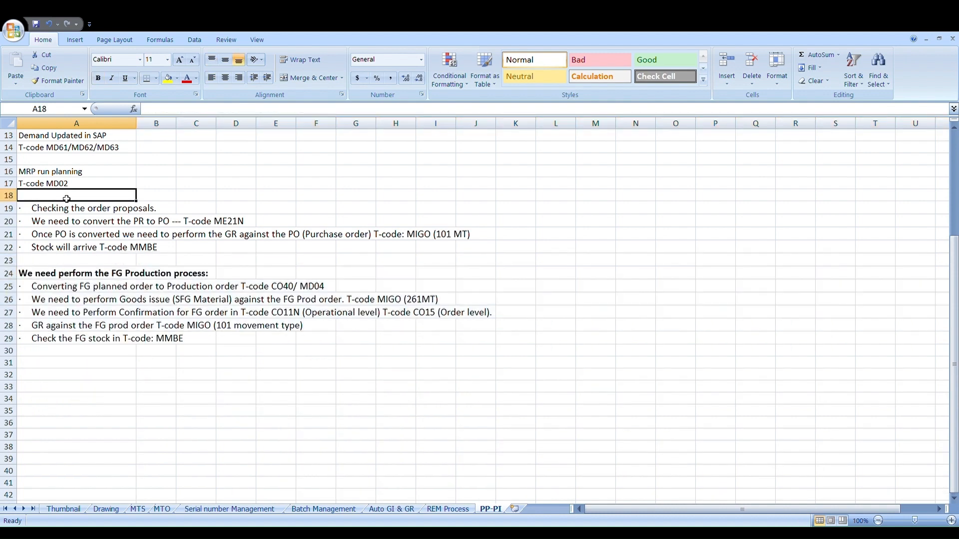
type("Produc")
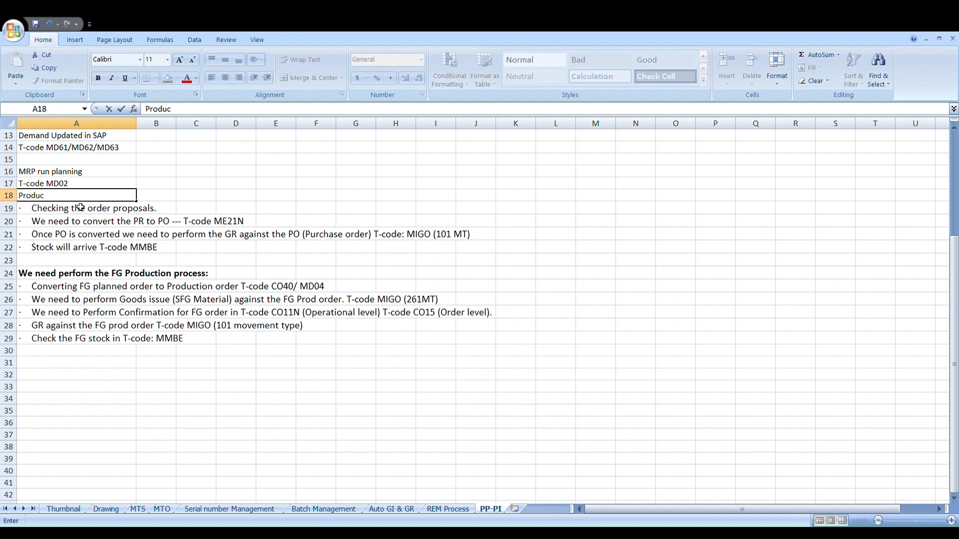
type("tion executiong ste")
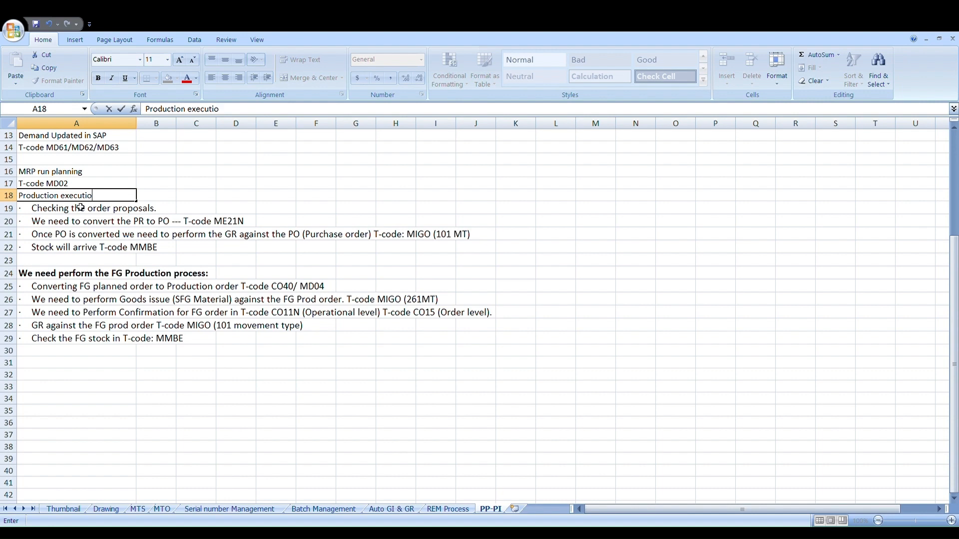
key("BackSpace")
key("BackSpace")
key("BackSpace")
key("BackSpace")
key("BackSpace")
type("s tesp")
key("BackSpace")
key("BackSpace")
key("BackSpace")
key("BackSpace")
type("steps:")
key("Tab")
key("Tab")
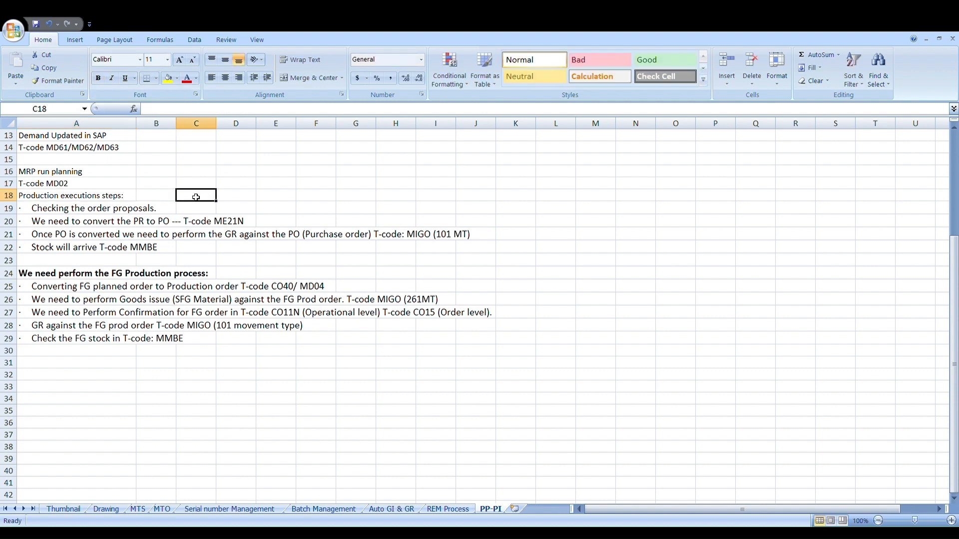
left_click(99, 200)
left_click(98, 77)
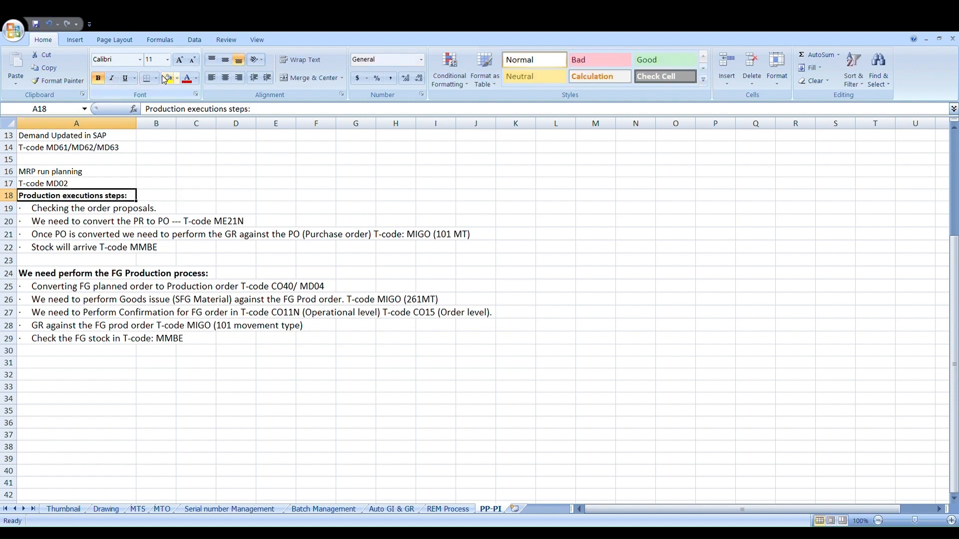
- Review the FG production process steps in cells A25:A27, covering order conversion, goods issue and confirmation
left_click(140, 261)
scroll(141, 264, "up", 1)
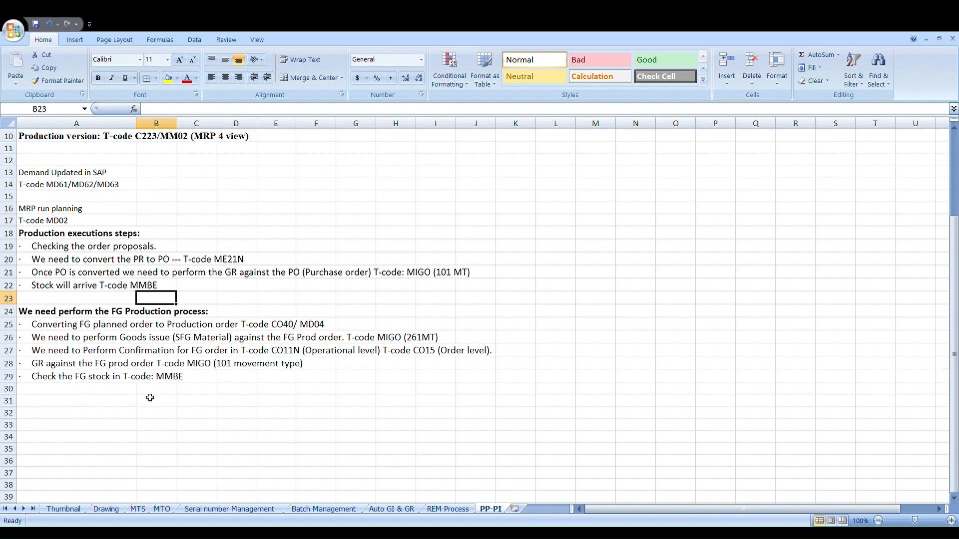
left_click(126, 327)
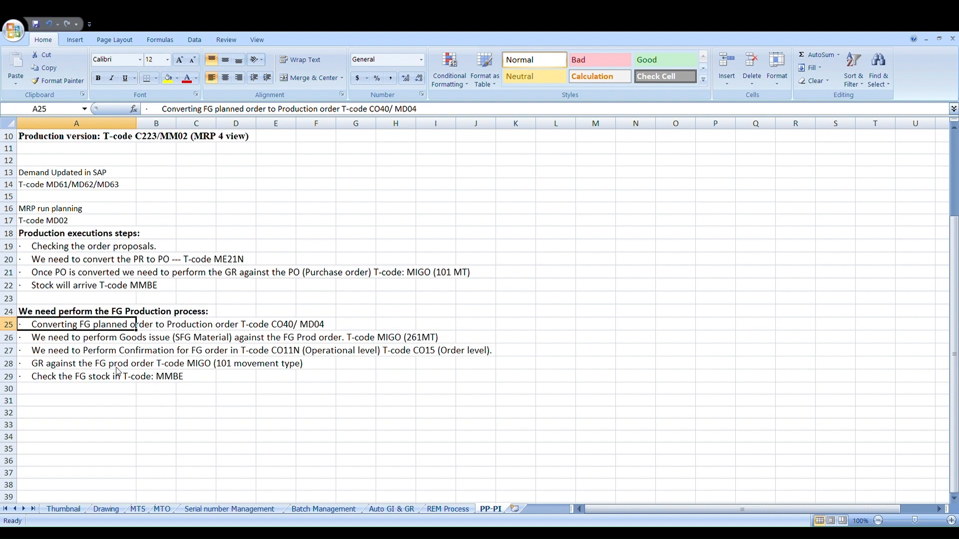
key("Down")
key("Down")
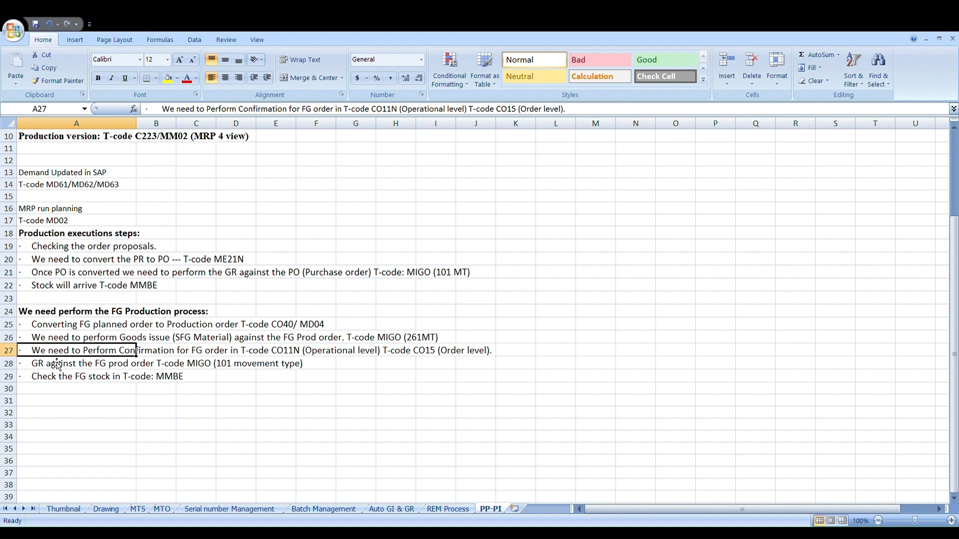
left_click(90, 340)
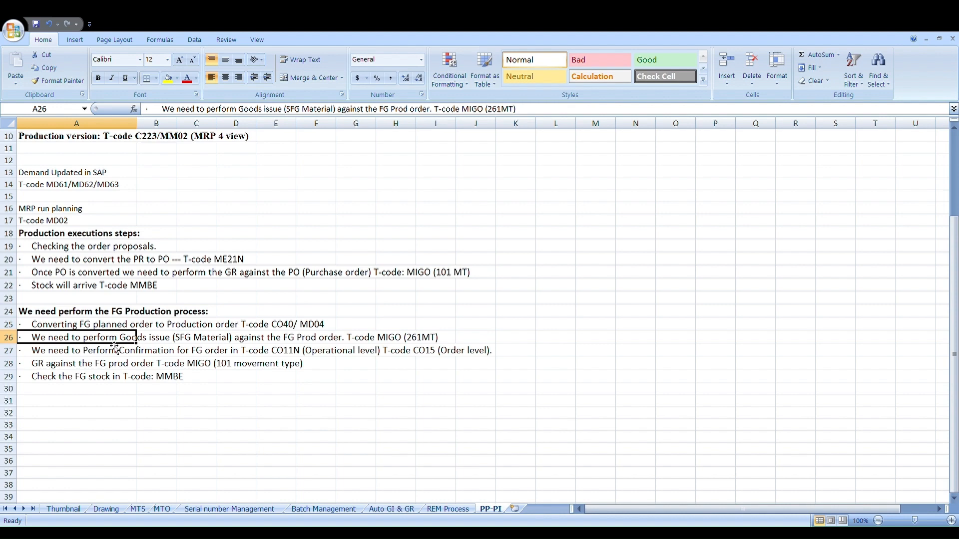
left_click(103, 325)
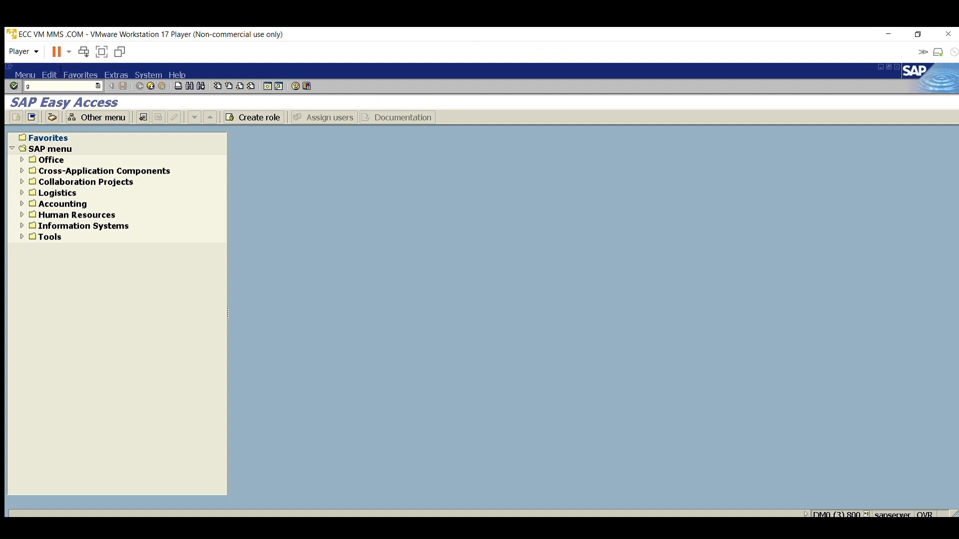
- Switch to SAP and open the MD61 planning table for material DOLO FG in plant 1000, from 31.03.2024 to 05.05.2025
type("MD61")
key("Return")
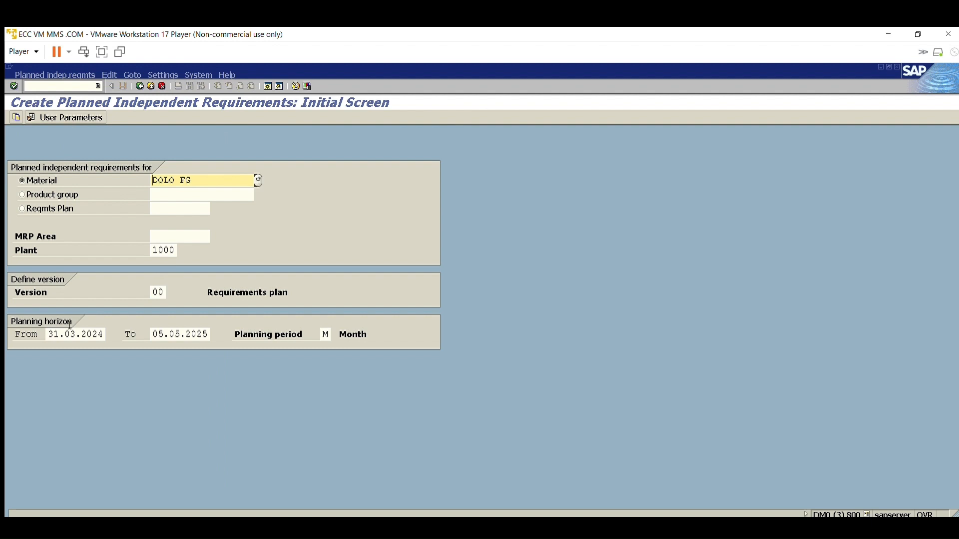
left_click(148, 334)
key("Return")
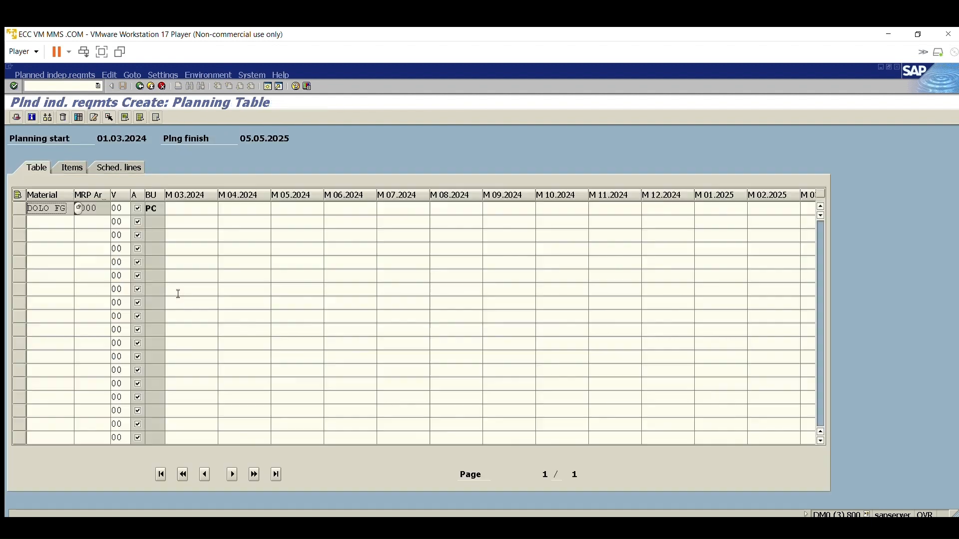
- Plan a requirement of 5 PC of DOLO FG for month 03.2024 and save it
left_click(193, 207)
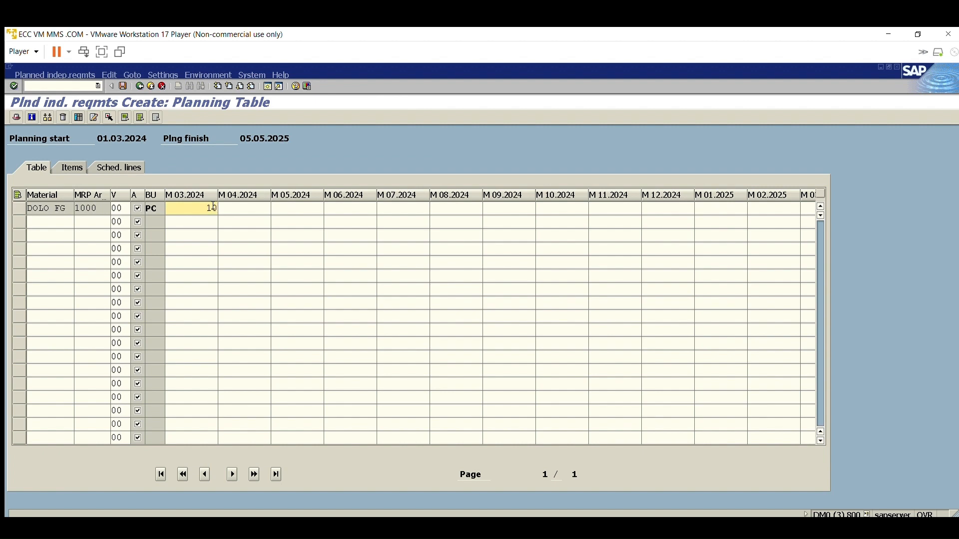
type("10")
key("BackSpace")
key("BackSpace")
type("5")
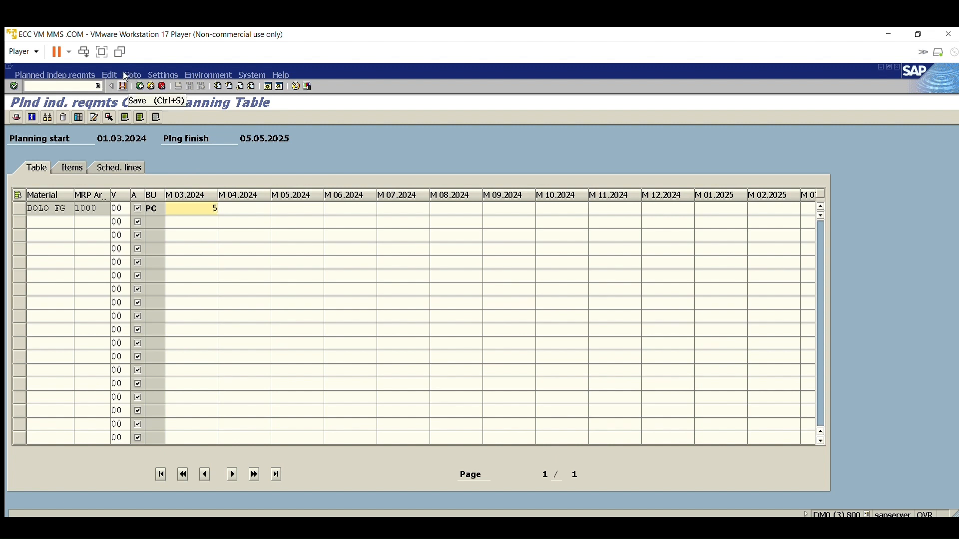
left_click(63, 208)
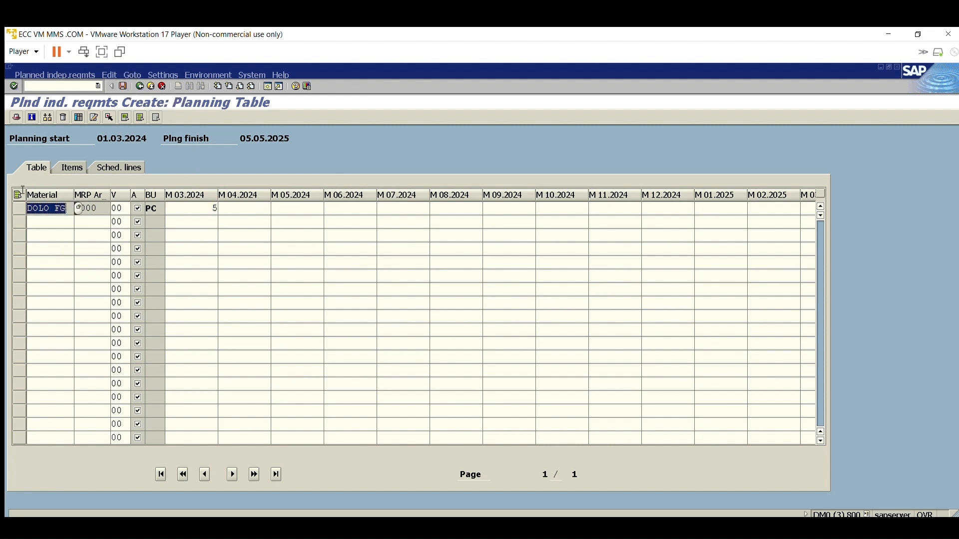
left_click(123, 86)
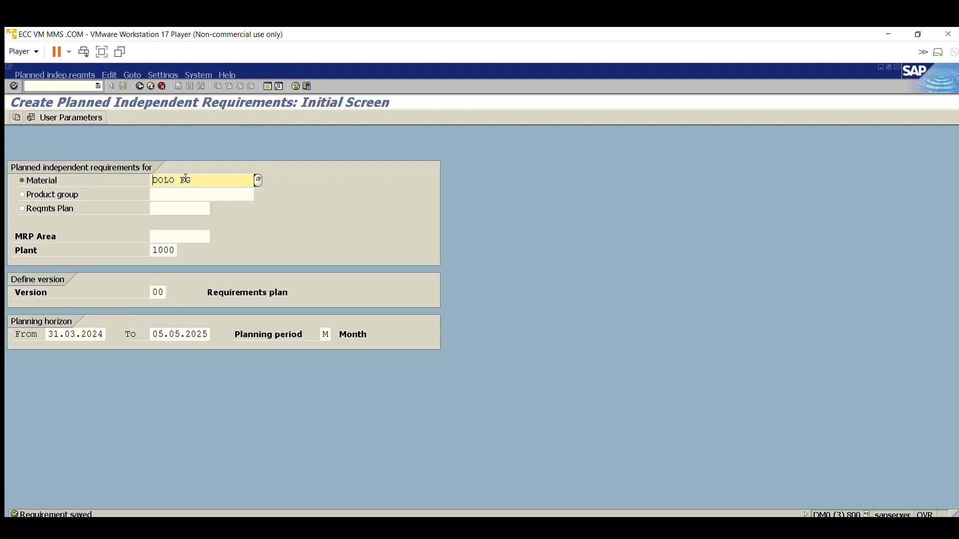
- Open the MD04 stock/requirements list for DOLO FG in plant 1000 and check its requirement, available stock and material type
left_click(86, 84)
type("/ndm04")
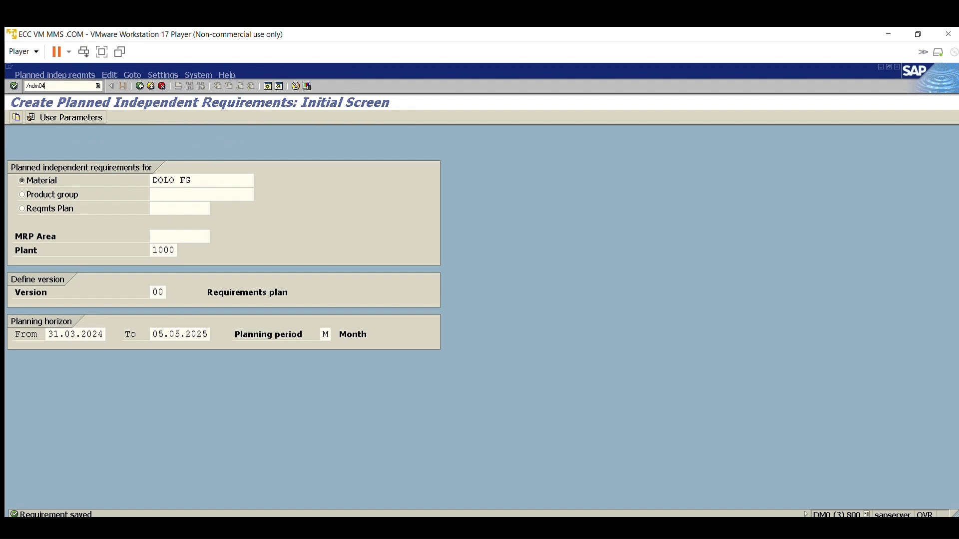
key("Return")
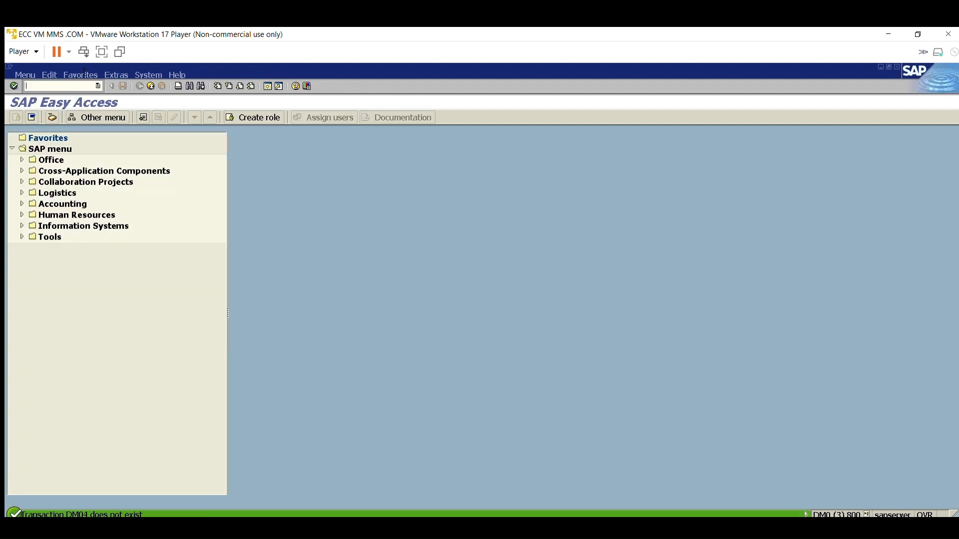
type("md04")
key("Return")
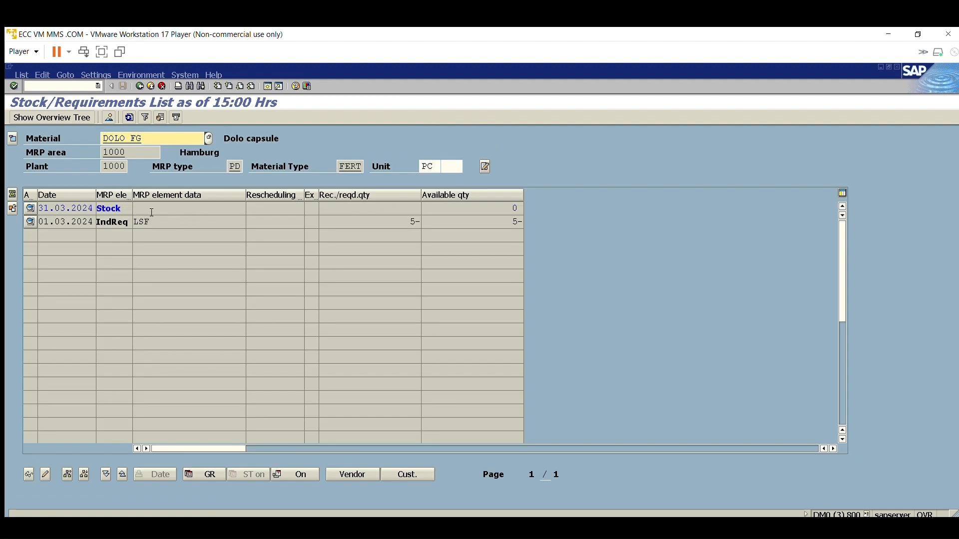
left_click(144, 222)
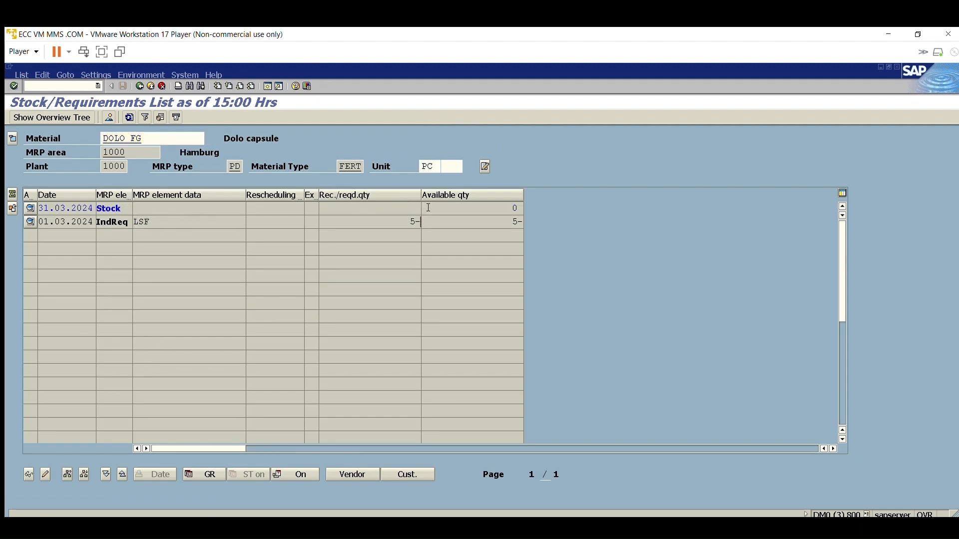
left_click(516, 209)
left_click_drag(340, 167, 366, 153)
left_click(359, 169)
left_click_drag(339, 166, 299, 140)
- Display the stock/requirements list for material DOLO RAW and check its available quantity and material type
left_click(156, 134)
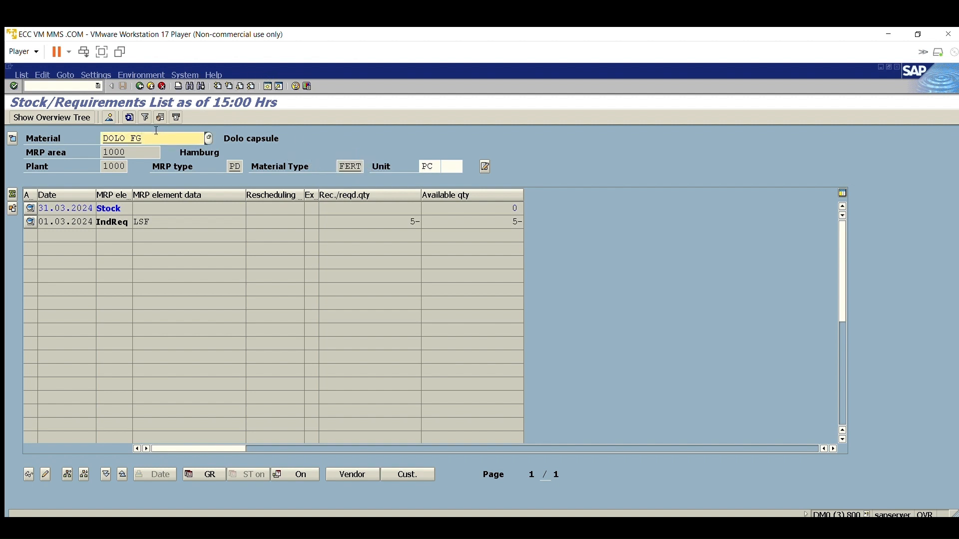
key("BackSpace")
key("BackSpace")
type("RAW")
key("Return")
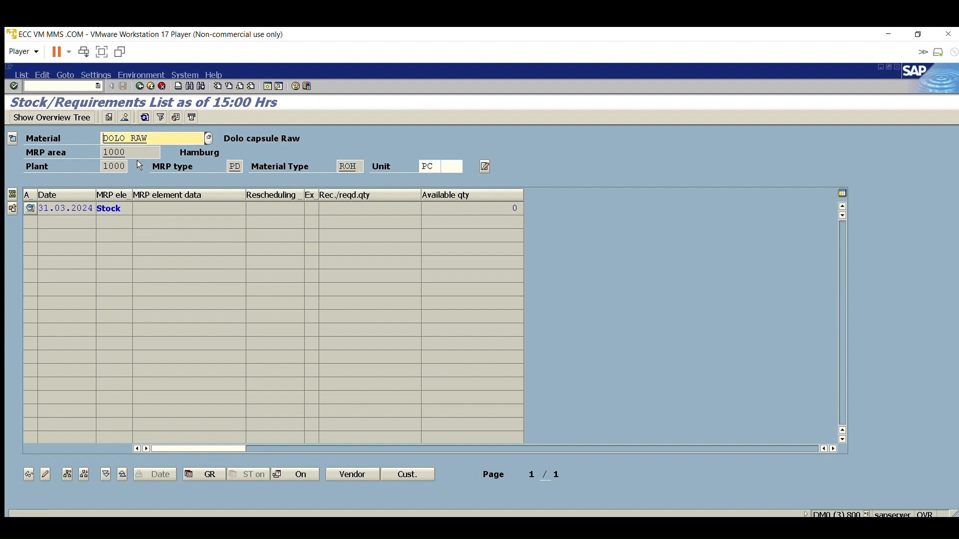
left_click(449, 205)
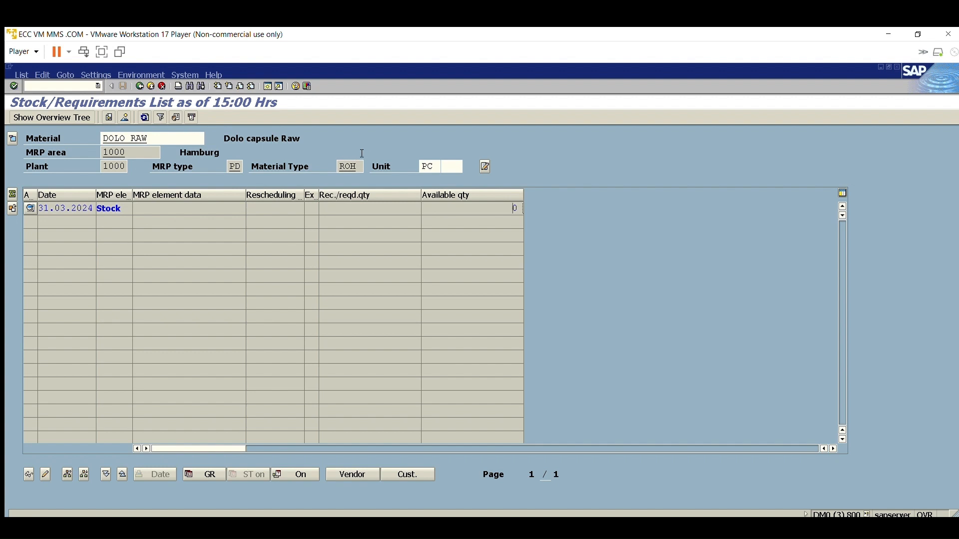
left_click(348, 167)
left_click(489, 197)
- Open multi-level single-item MRP planning (MD02) in a new session and set the material to DOLO FG
left_click(268, 86)
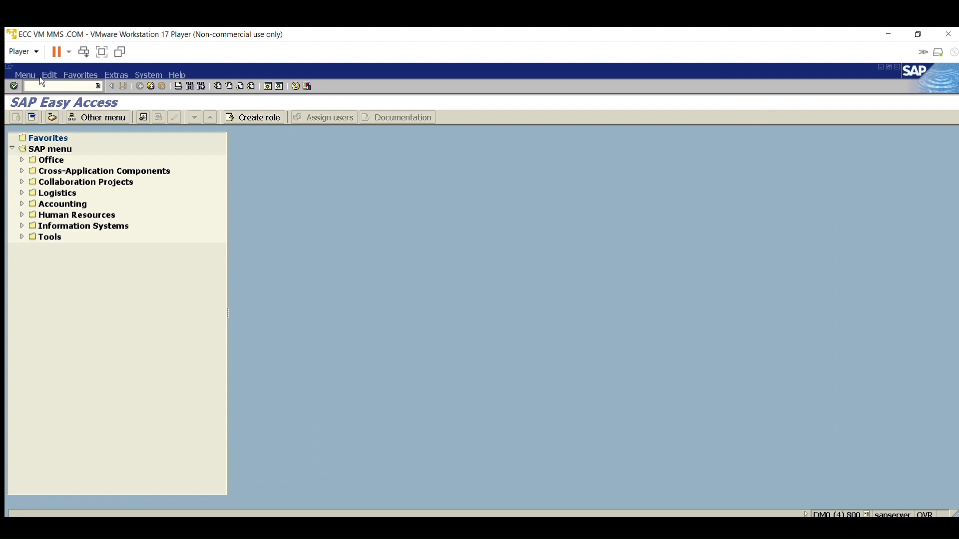
type("md02")
key("Return")
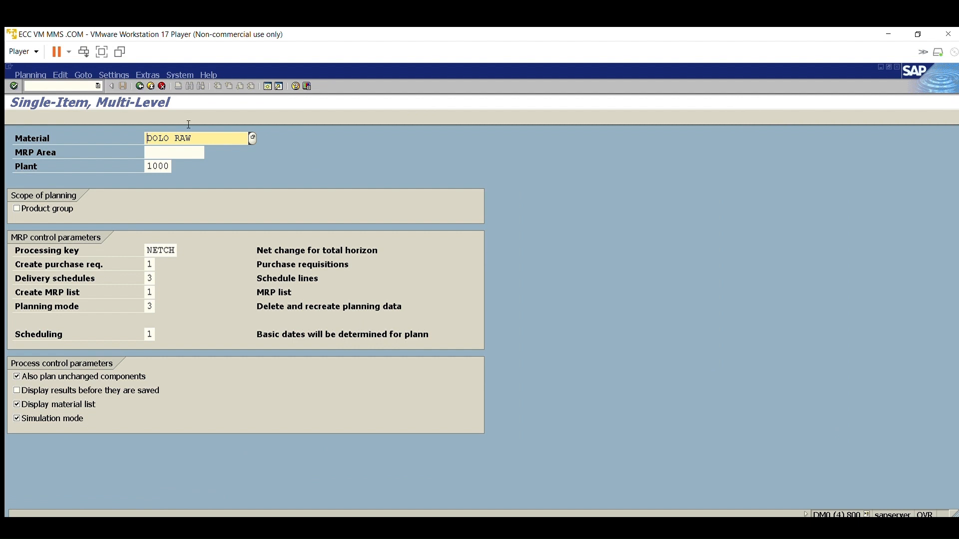
key("BackSpace")
key("BackSpace")
key("BackSpace")
type("FG")
left_click_drag(190, 135, 133, 123)
key("ctrl+c")
left_click_drag(198, 135, 132, 127)
mouse_move(185, 125)
left_mouse_down()
mouse_move(145, 127)
mouse_move(185, 125)
left_mouse_up()
- View the Single-Item, Single-Level planning screen in a new session, exit it, and check the processing key in the multi-level planning screen
left_click(267, 85)
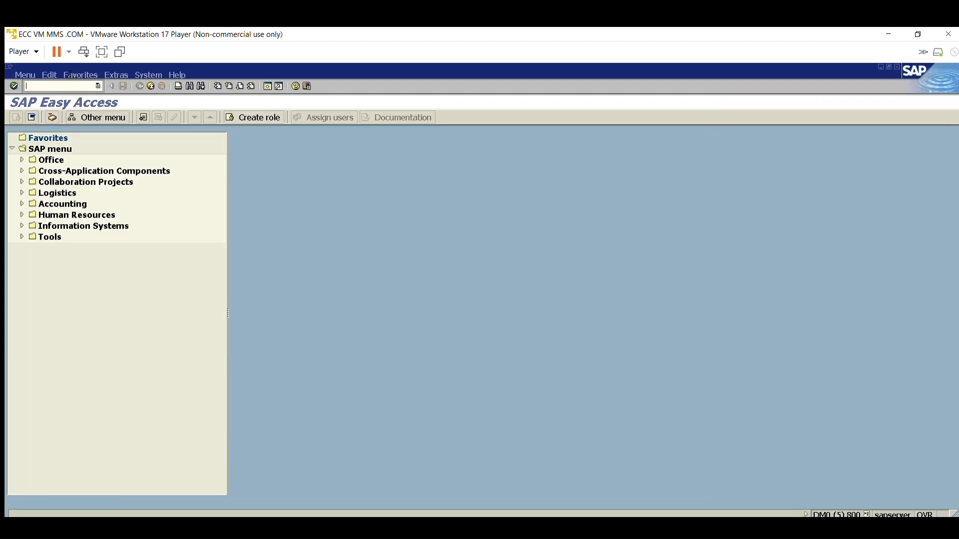
type("mdo0")
key("Return")
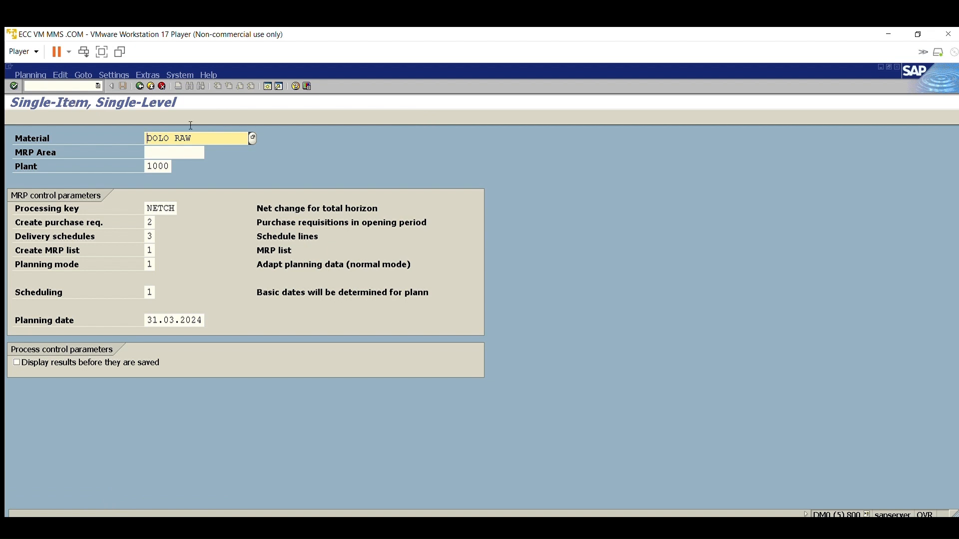
left_click_drag(196, 125, 140, 123)
left_click(133, 123)
left_click(150, 86)
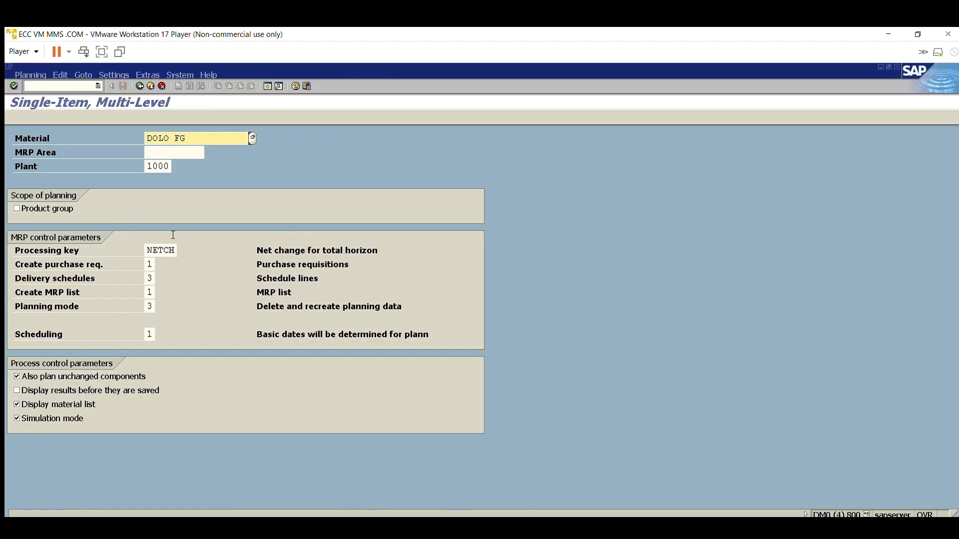
left_click_drag(170, 248, 116, 244)
left_click(149, 249)
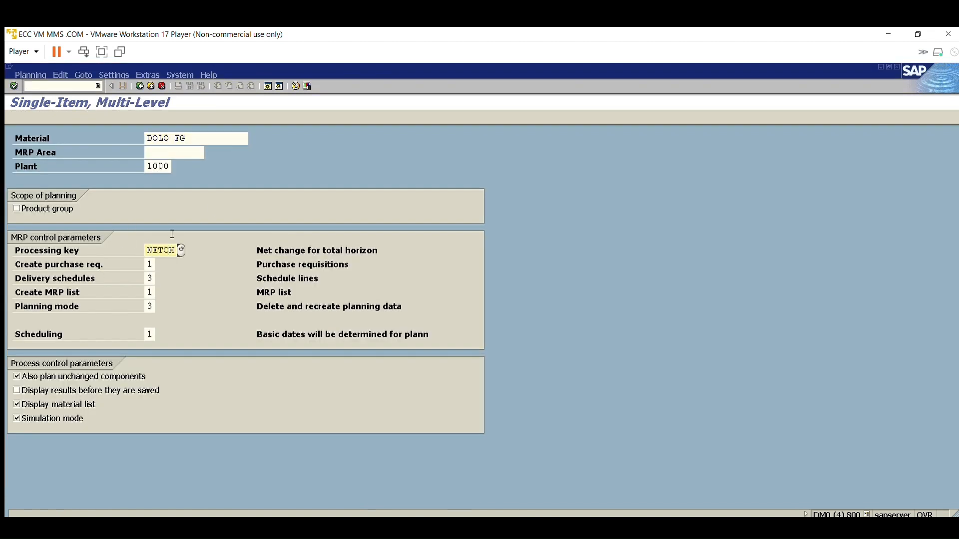
- Display the MD21 planning file entries for DOLO FG in plant 1000 in a new session and examine the net change indicators
left_click(268, 84)
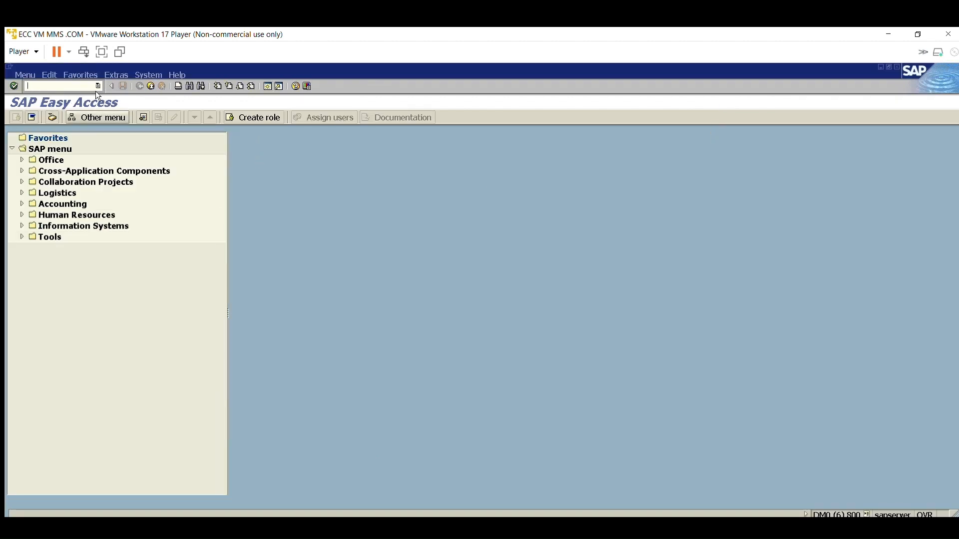
type("md21")
key("Return")
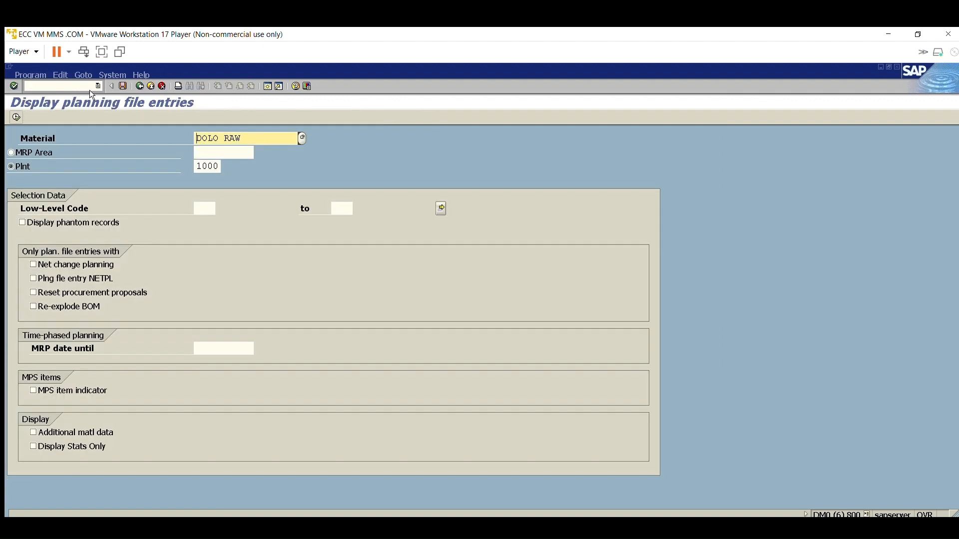
left_click_drag(256, 140, 256, 121)
key("BackSpace")
key("BackSpace")
key("BackSpace")
type("fg")
key("F8")
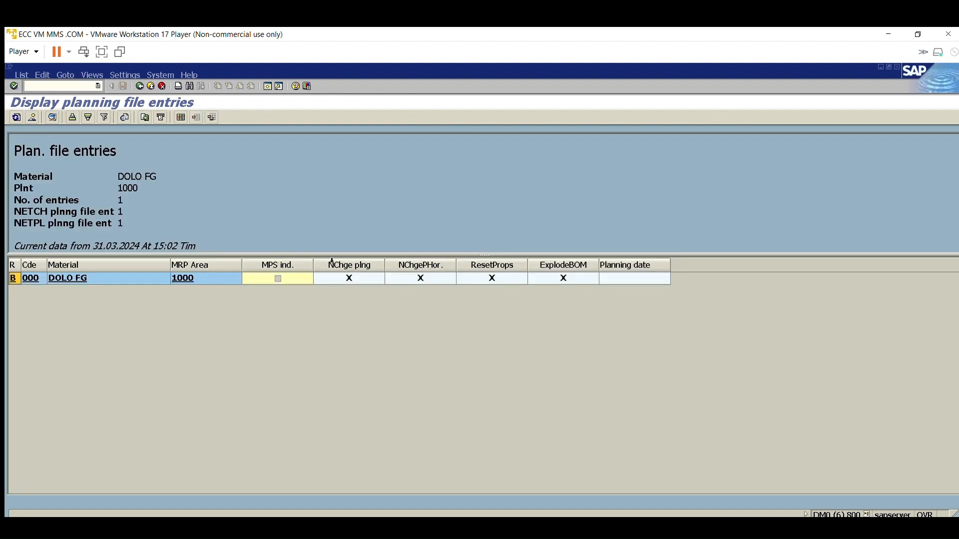
left_click(355, 278)
left_click(399, 278)
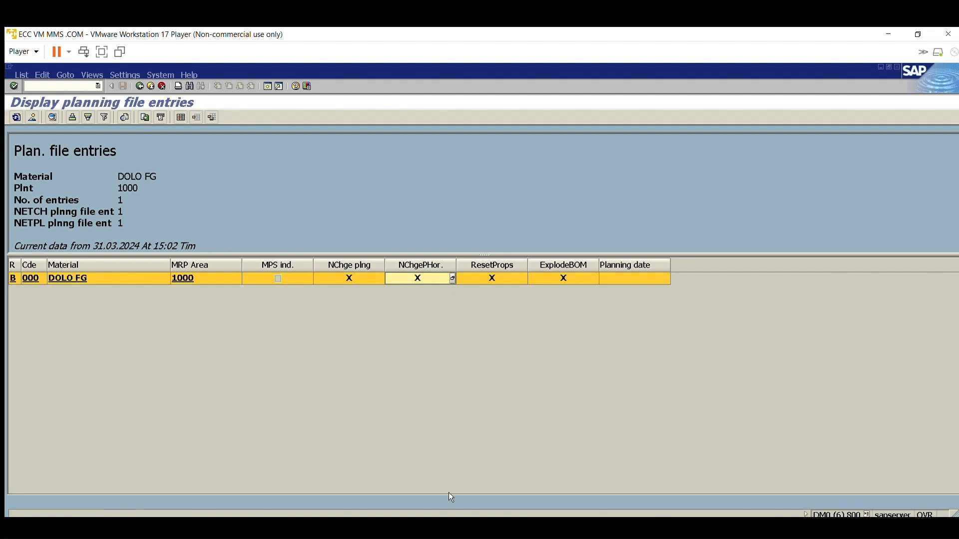
- Run multi-level MRP for DOLO FG in plant 1000 with processing key NETCH, save the planning result and exit the transaction
left_click(365, 520)
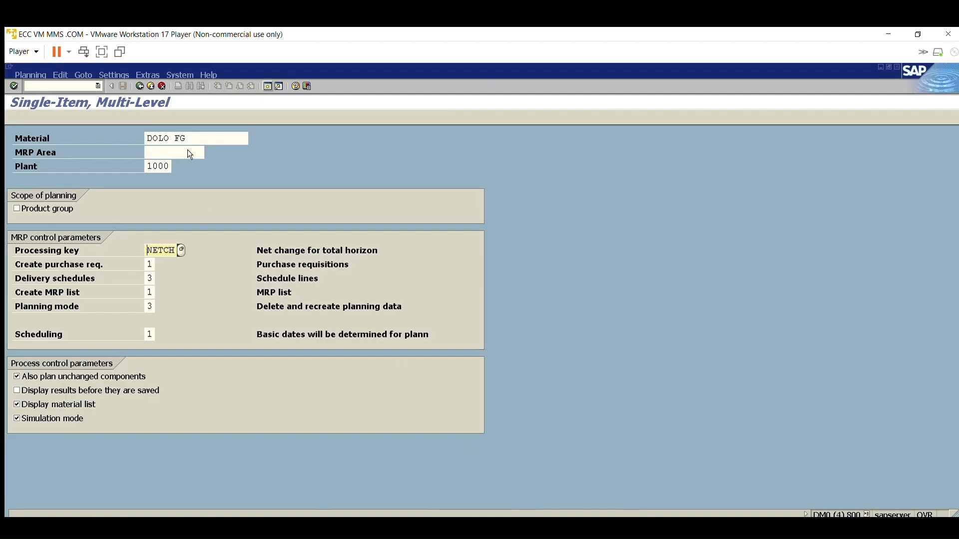
key("Return")
key("Return")
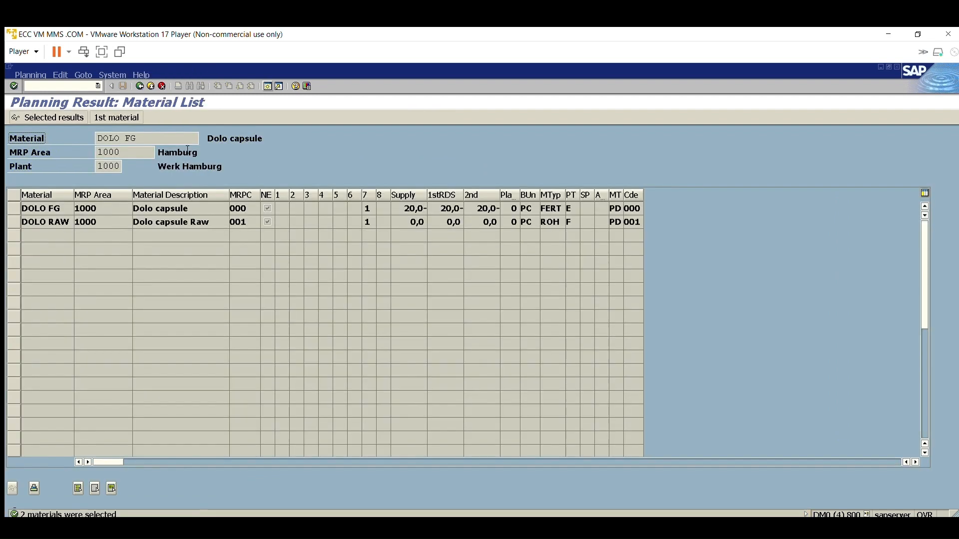
left_click(123, 84)
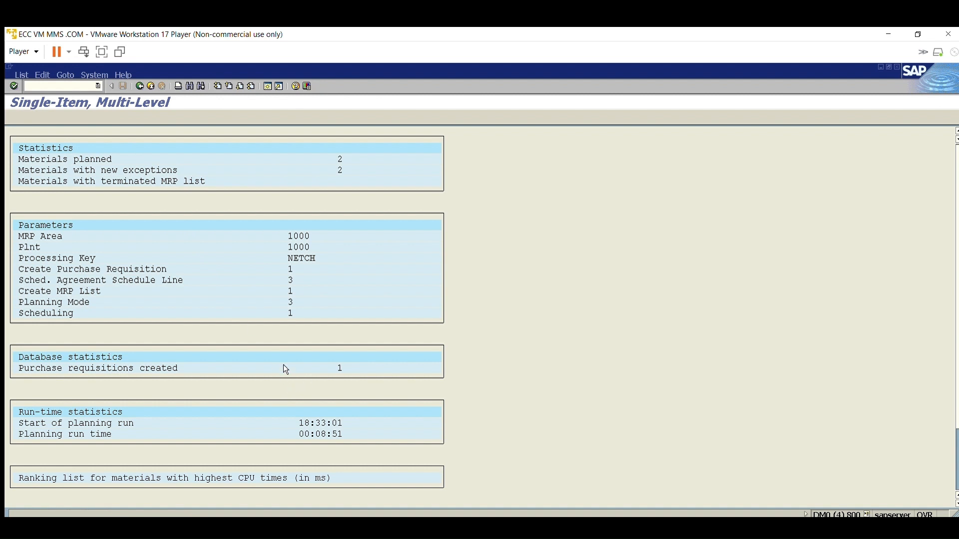
left_click(341, 360)
left_click(140, 85)
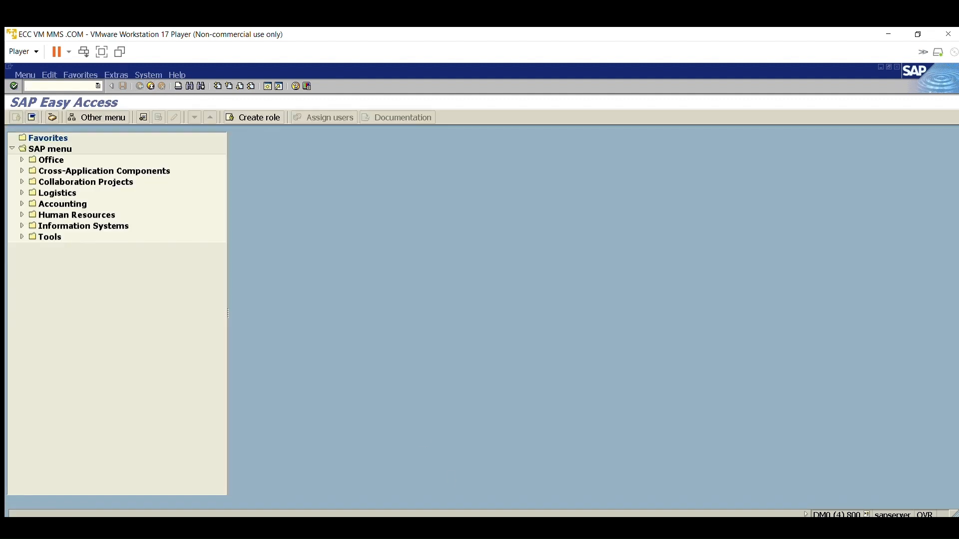
- Refresh the planning file entries for DOLO FG, examine the net change, reset proposals and explode BOM indicators, and leave the list
left_click(650, 522)
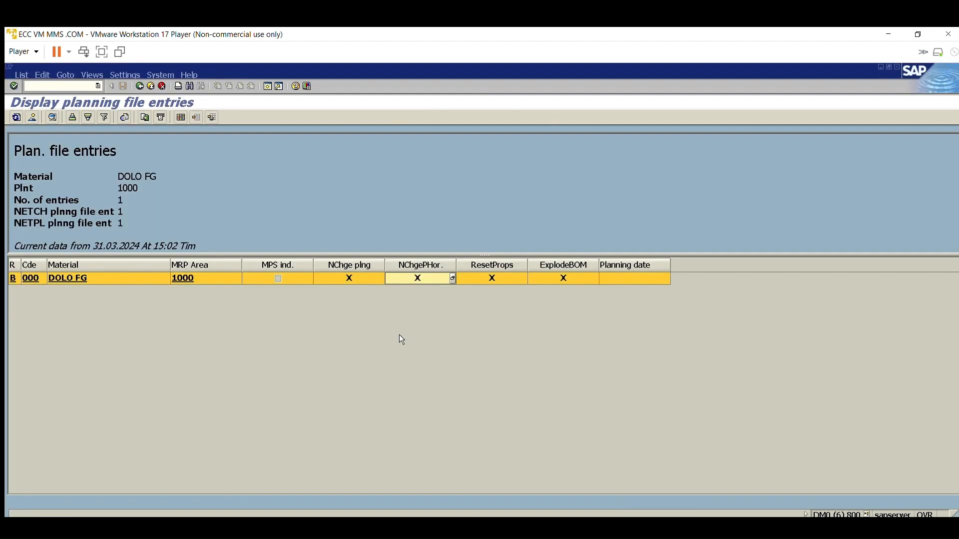
left_click(16, 117)
left_click(332, 276)
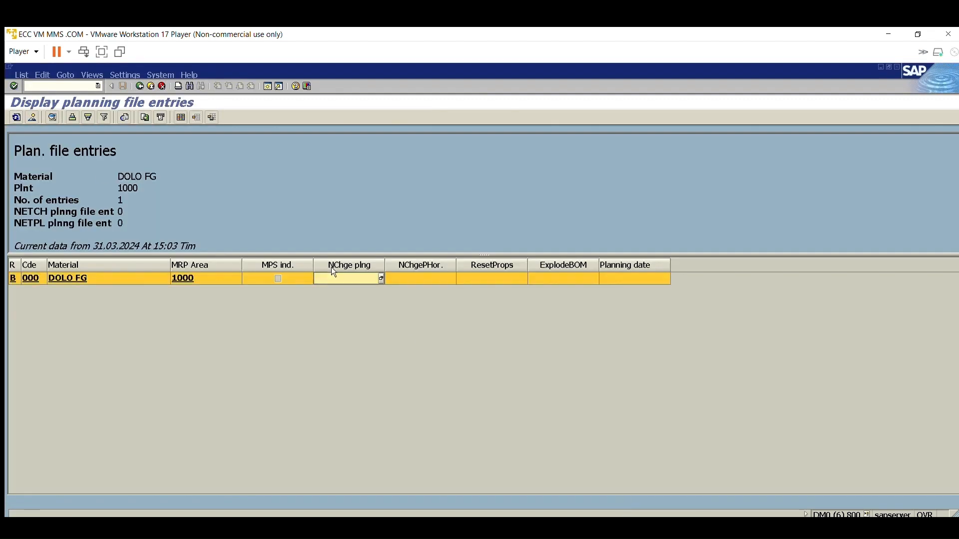
left_click(404, 275)
left_click(465, 275)
left_click(534, 275)
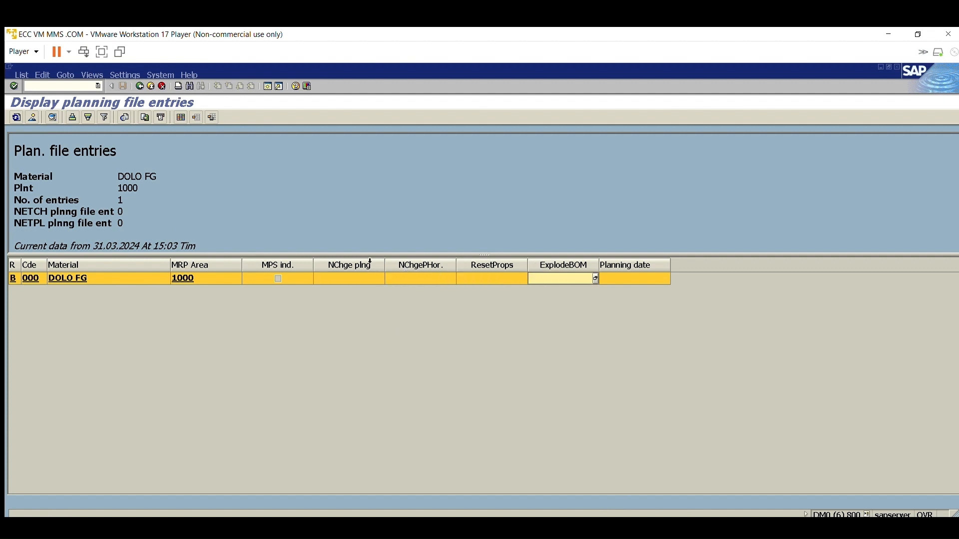
left_click(331, 276)
left_click(417, 276)
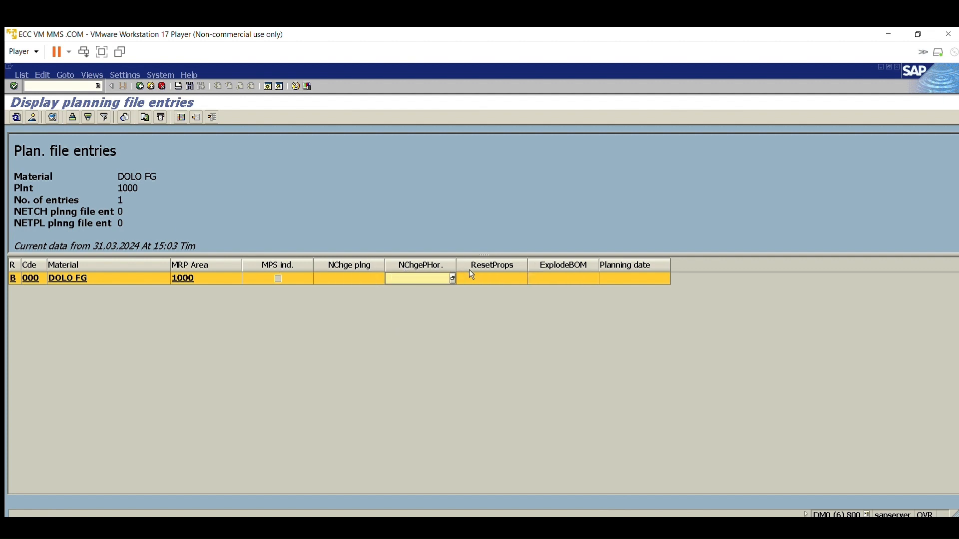
left_click(482, 276)
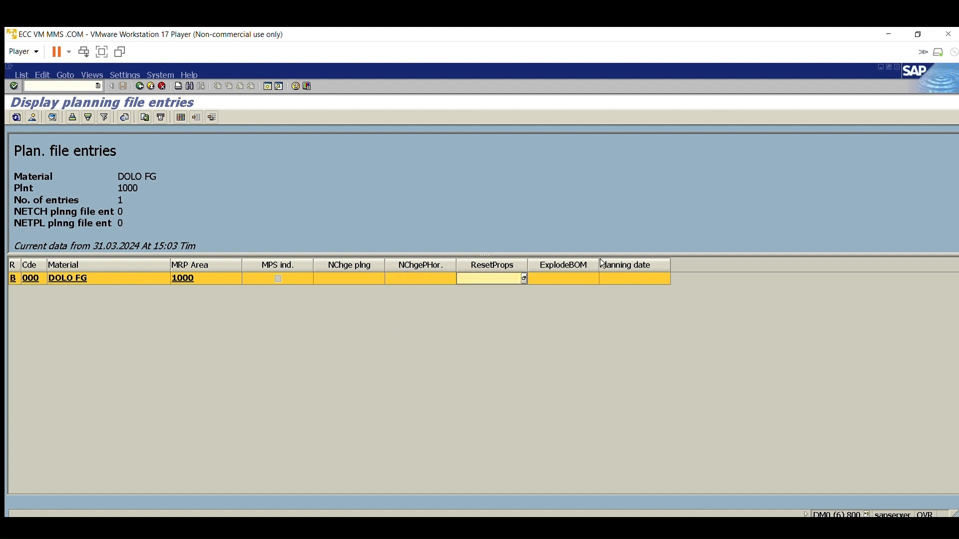
left_click(151, 86)
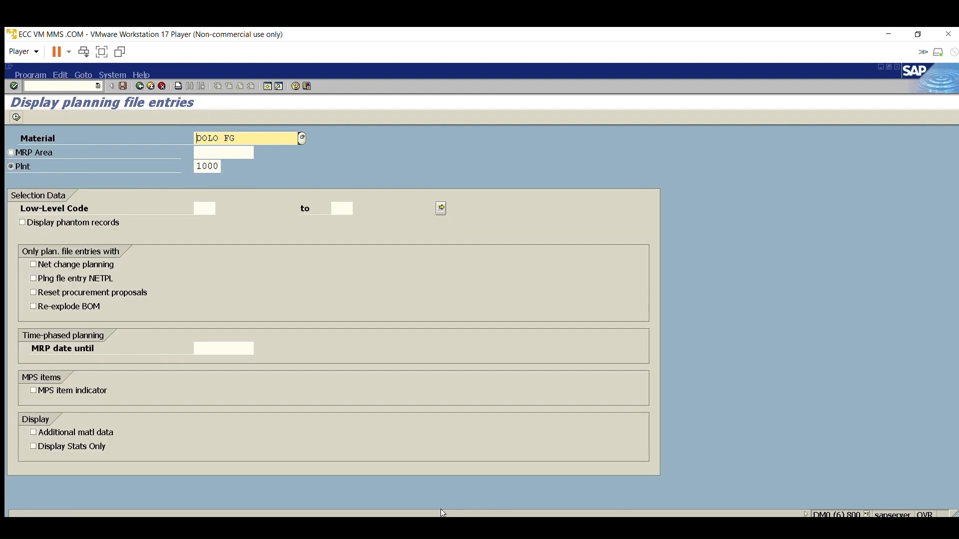
- Refresh the stock/requirements list for DOLO RAW and examine its dependent requirement and purchase requisition
left_click(430, 524)
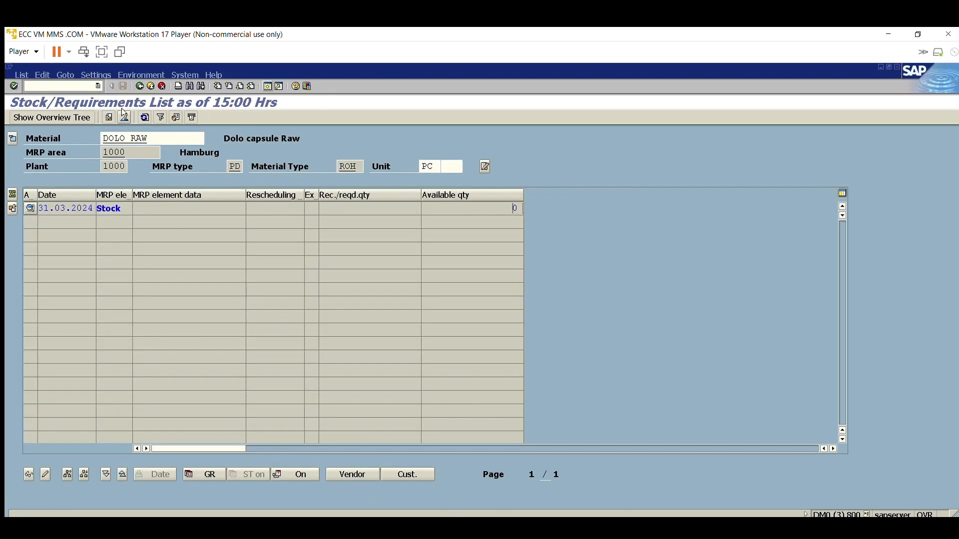
left_click(144, 117)
left_click_drag(134, 232, 200, 225)
left_click(200, 230)
left_click(418, 235)
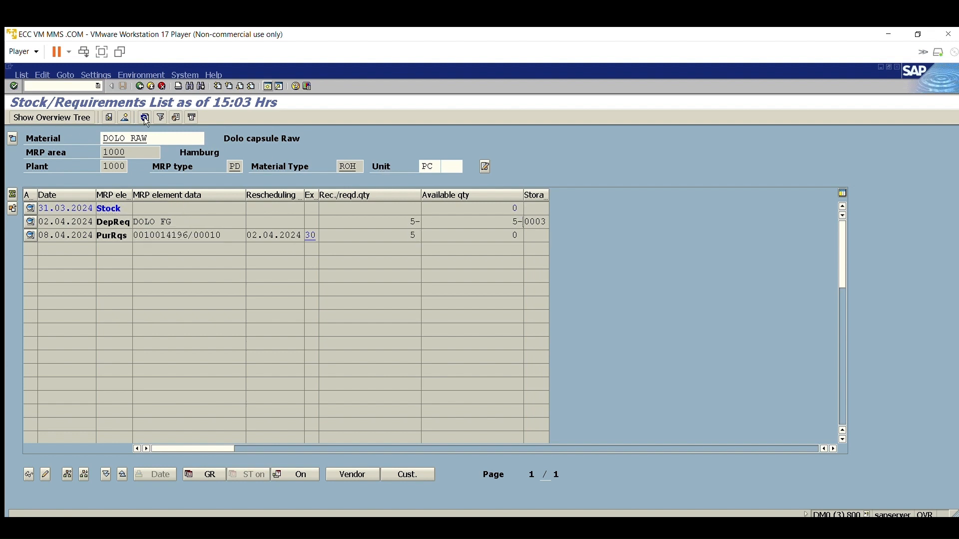
- Display the refreshed stock/requirements list for DOLO FG and examine its independent requirement and planned order
left_click(172, 136)
key("BackSpace")
key("BackSpace")
key("BackSpace")
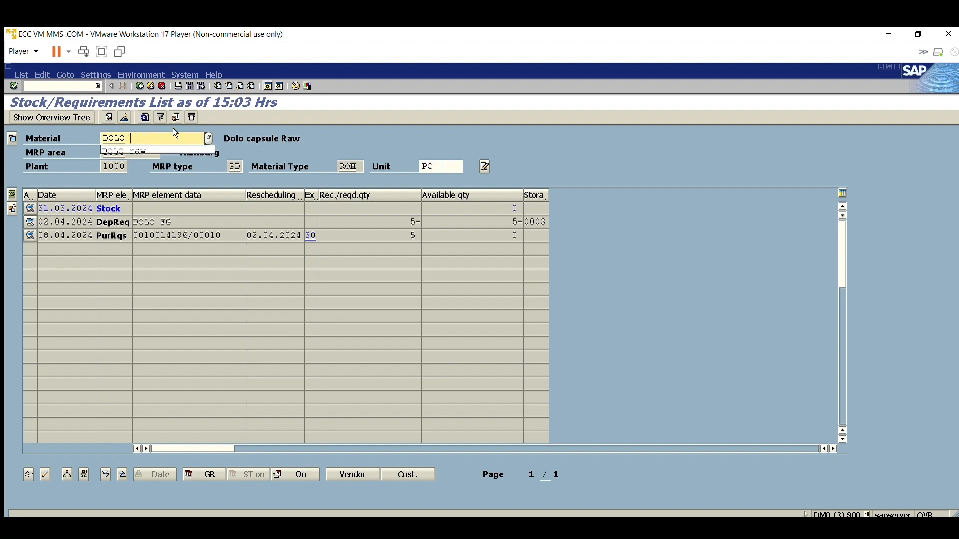
type("fg")
key("Return")
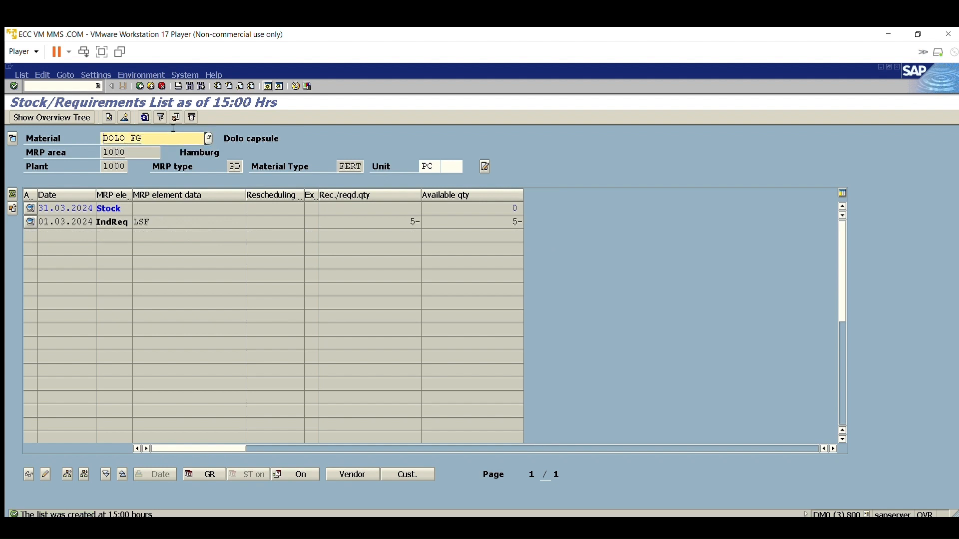
left_click(142, 120)
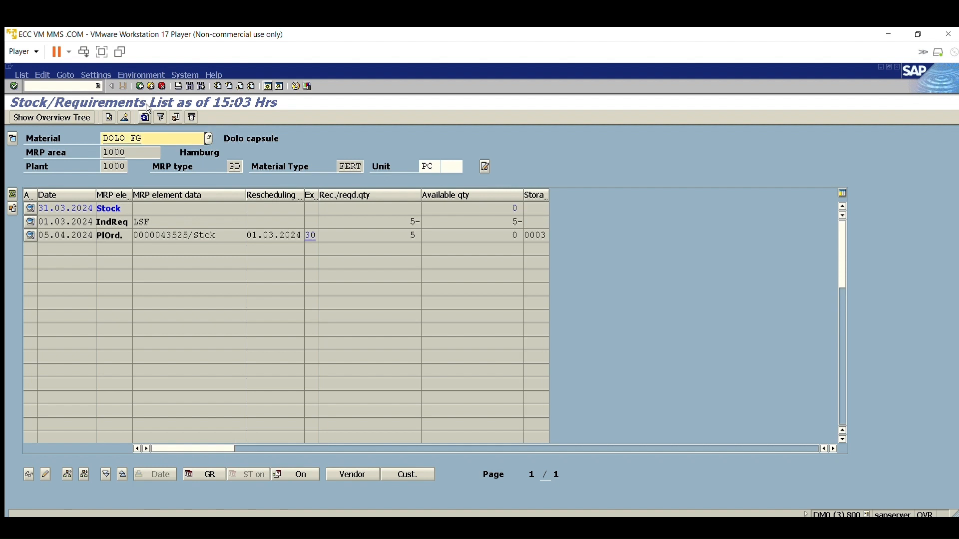
left_click_drag(134, 225, 164, 224)
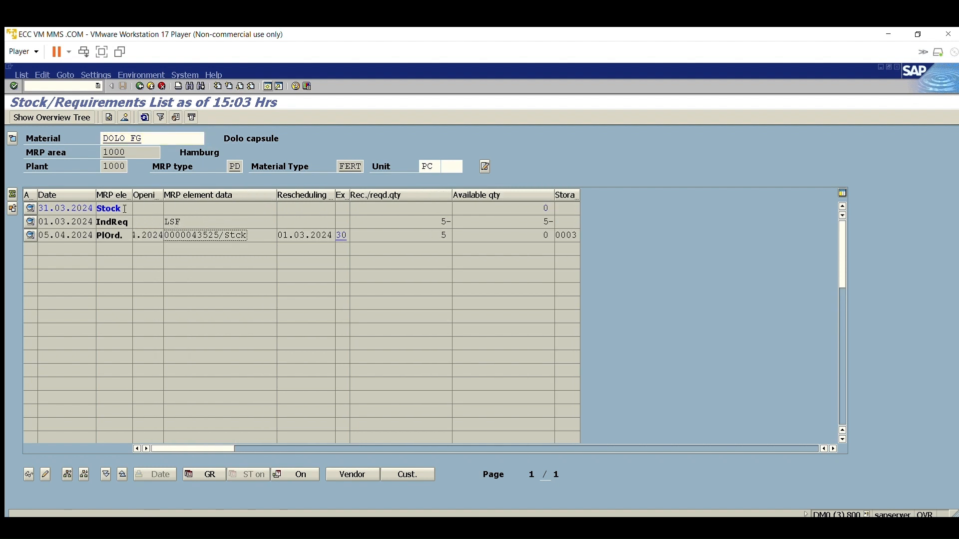
left_click(106, 140)
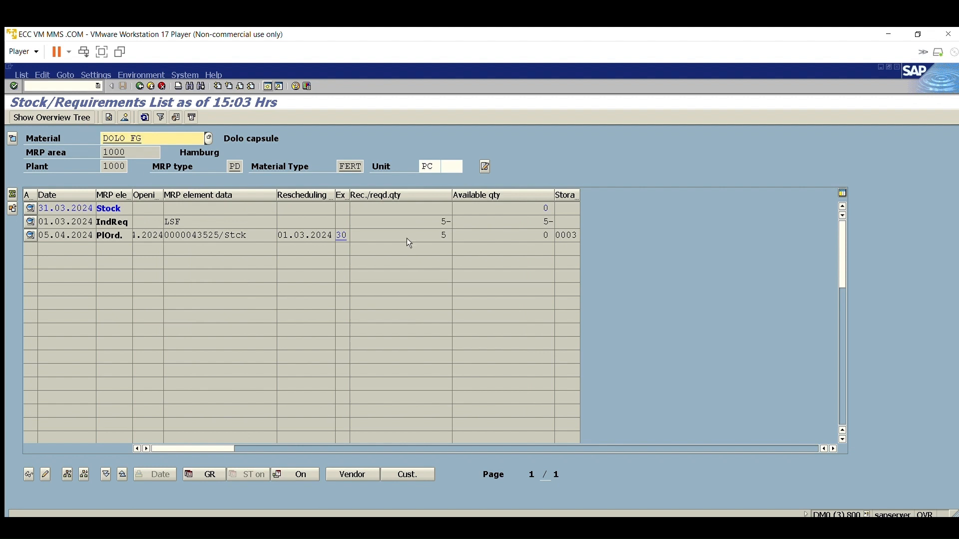
- Open the MD04 stock/requirements list for DOLO RAW in plant 1000 in another session
left_click(523, 524)
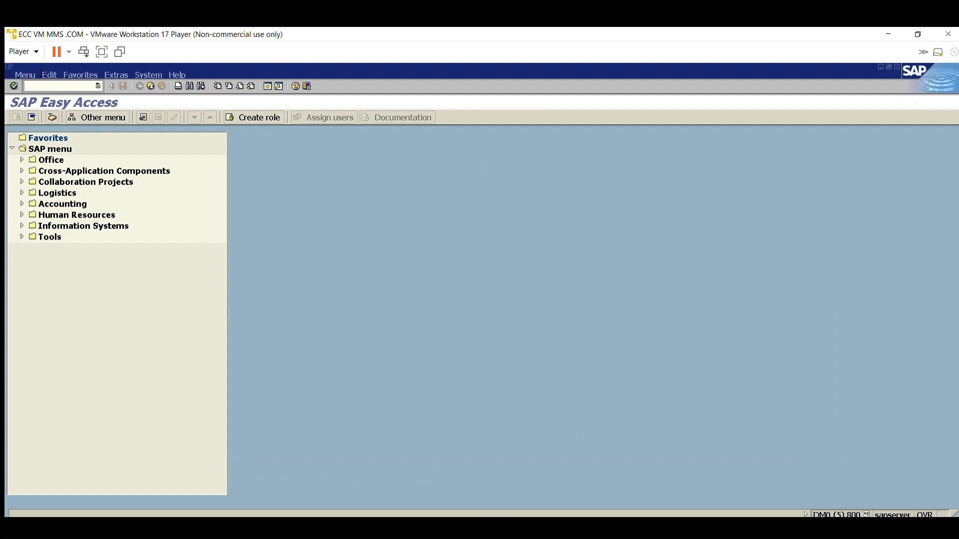
type("md04")
key("Return")
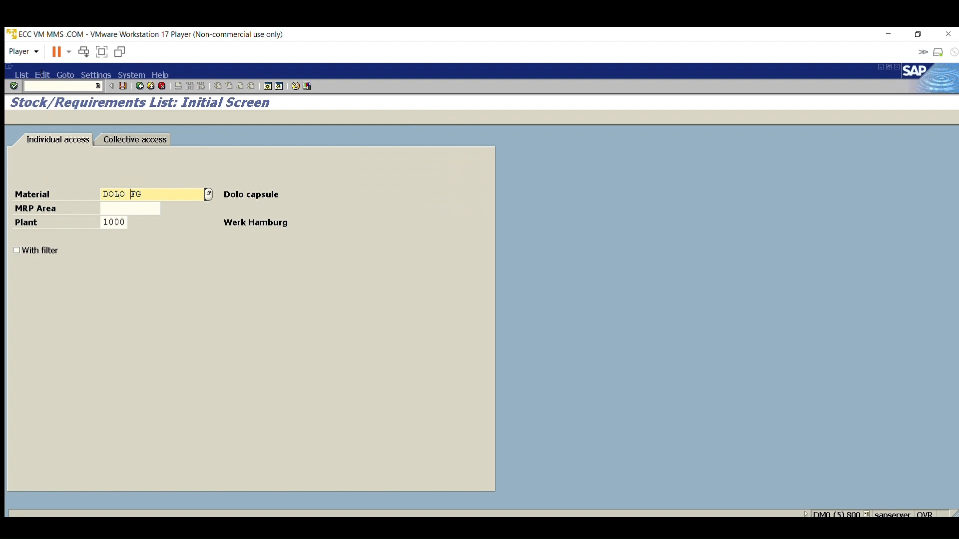
left_click(125, 194)
key("Delete")
type("RAW")
key("Return")
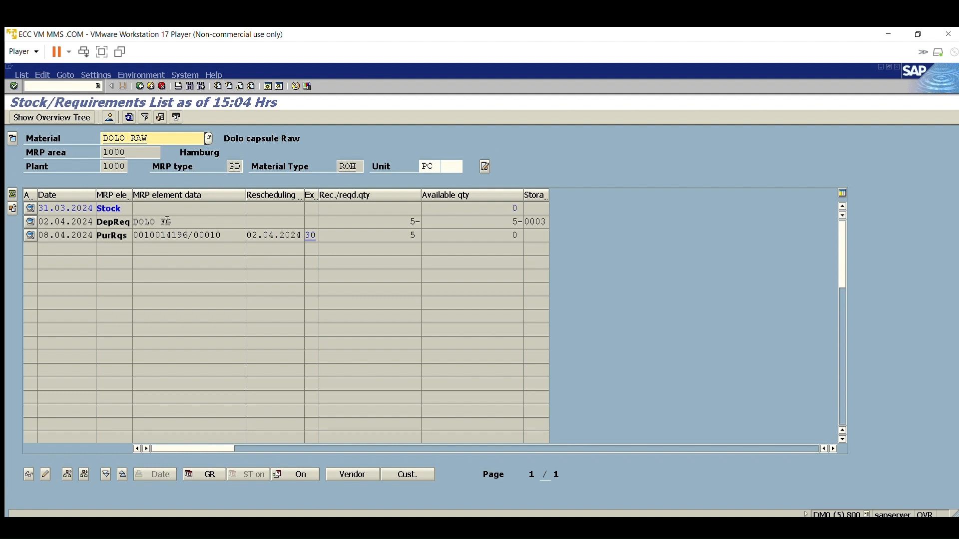
- Start a purchase order from DOLO RAW's purchase requisition and enter purchasing organization 1000 and company code 1000
double_click(175, 236)
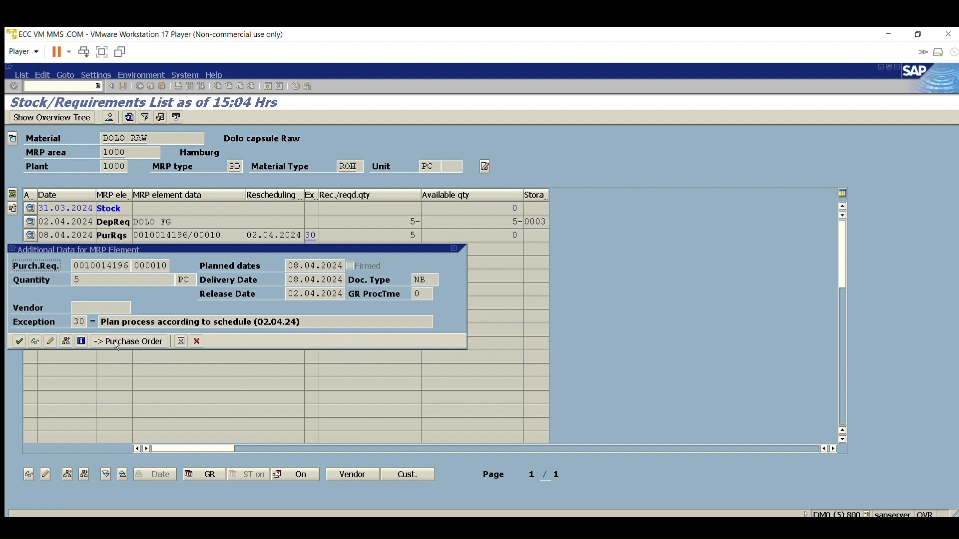
left_click(111, 344)
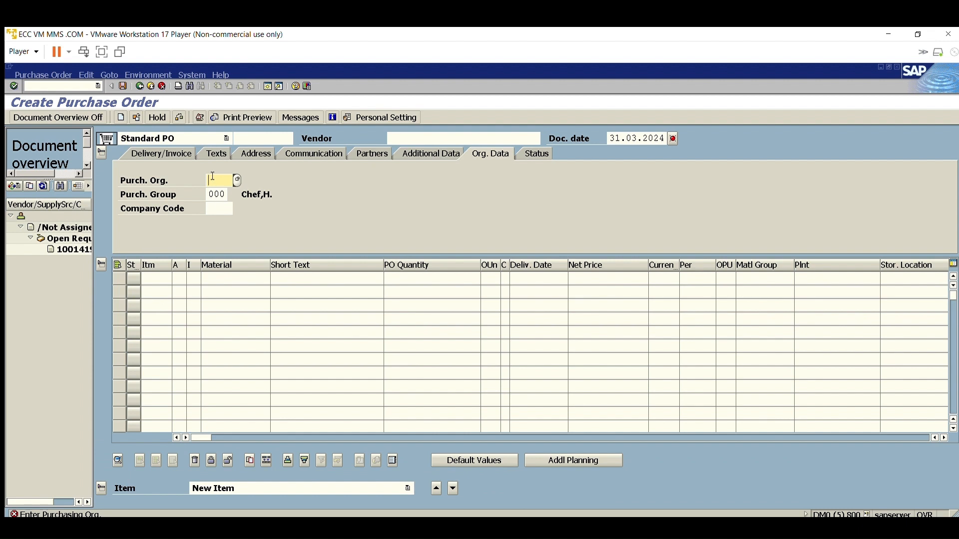
type("1000")
key("Tab")
key("Tab")
type("1000")
- Adopt the open requisition into the purchase order and set the vendor to AGENCY00
left_click(83, 248)
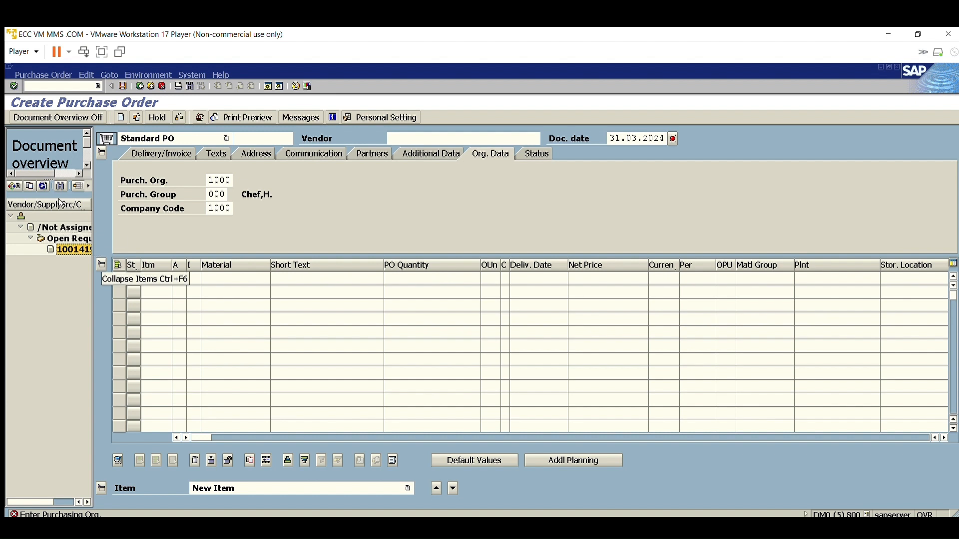
left_click(30, 185)
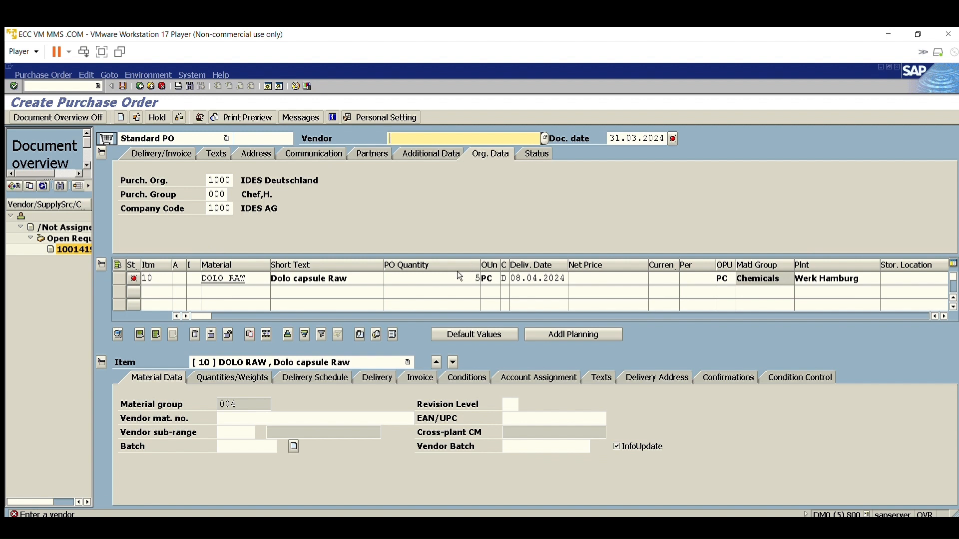
left_click(398, 139)
left_click(411, 146)
key("Return")
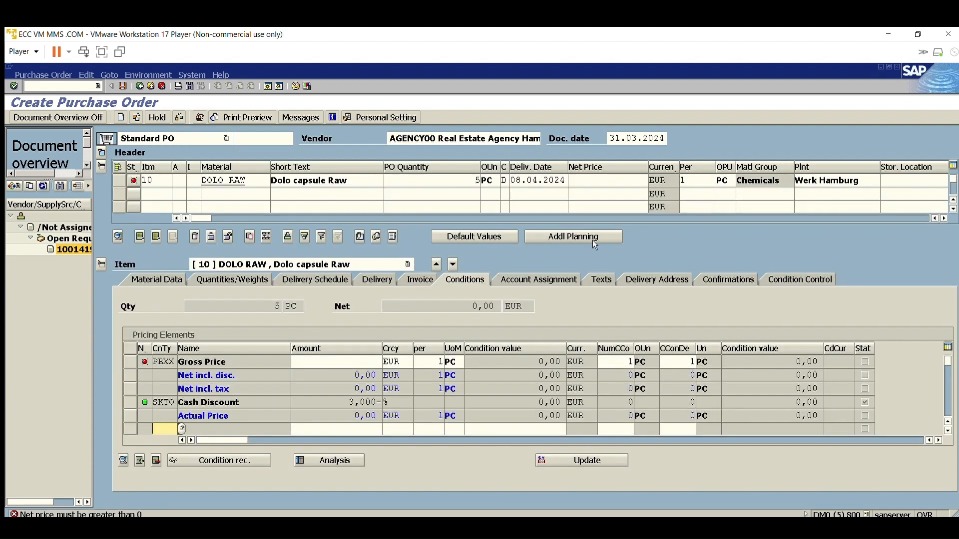
- Set the DOLO RAW item's net price to 10 EUR, then check and save the purchase order
left_click(600, 181)
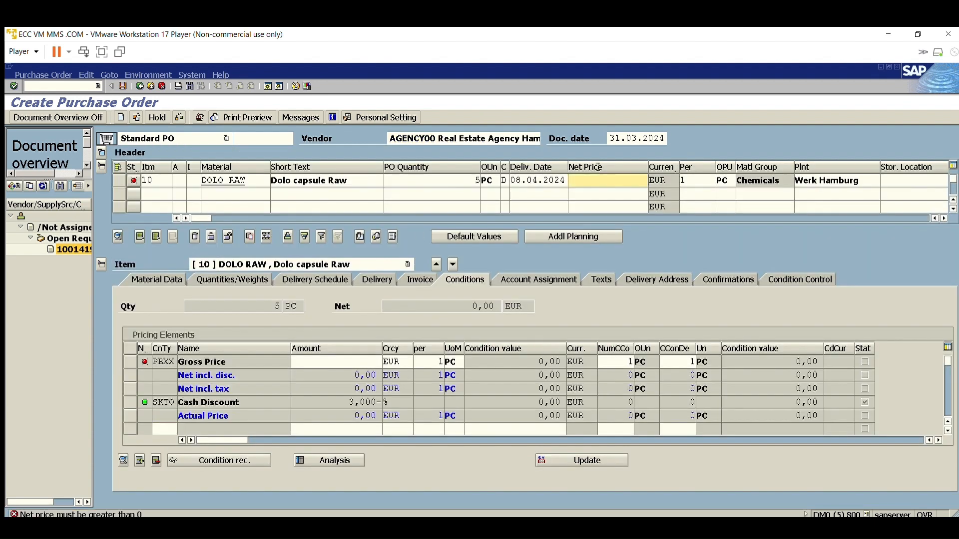
type("10")
key("Return")
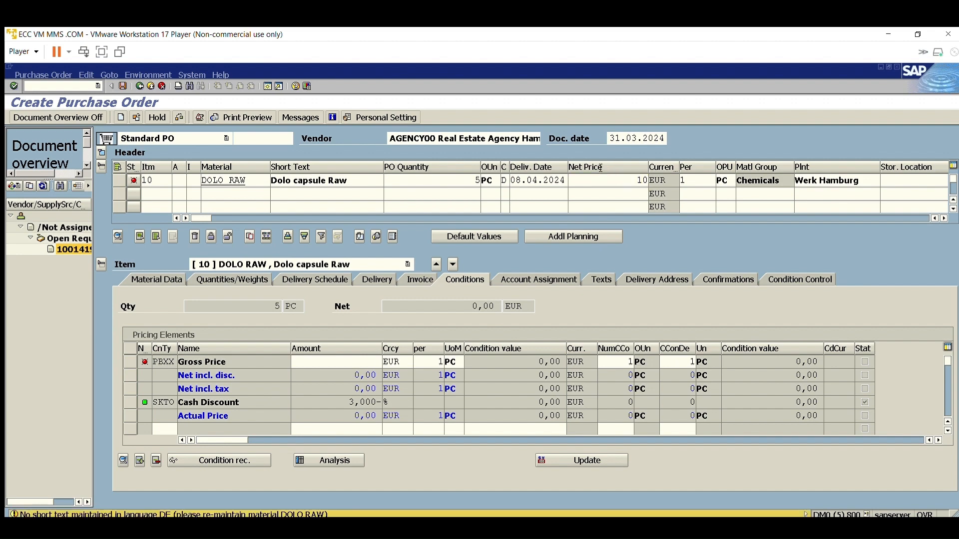
key("Return")
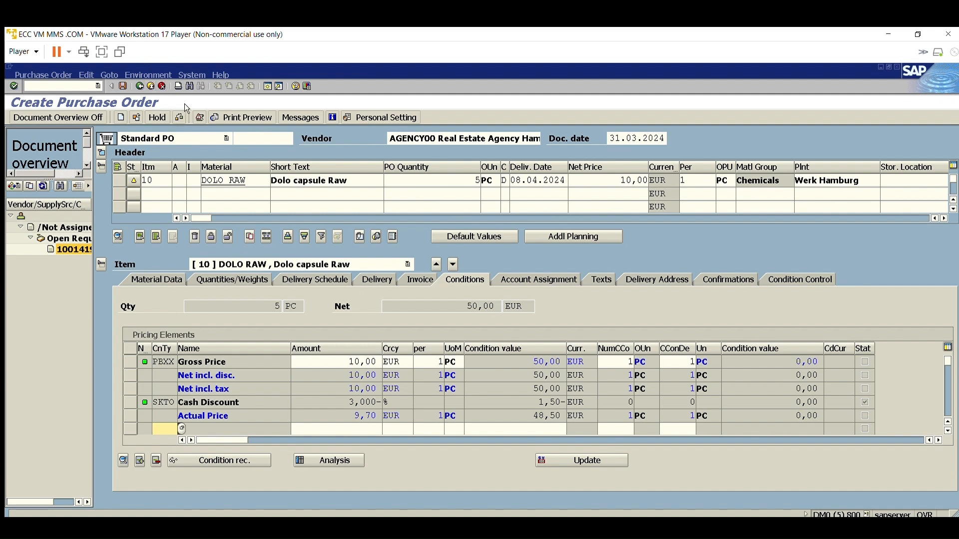
key("ctrl+s")
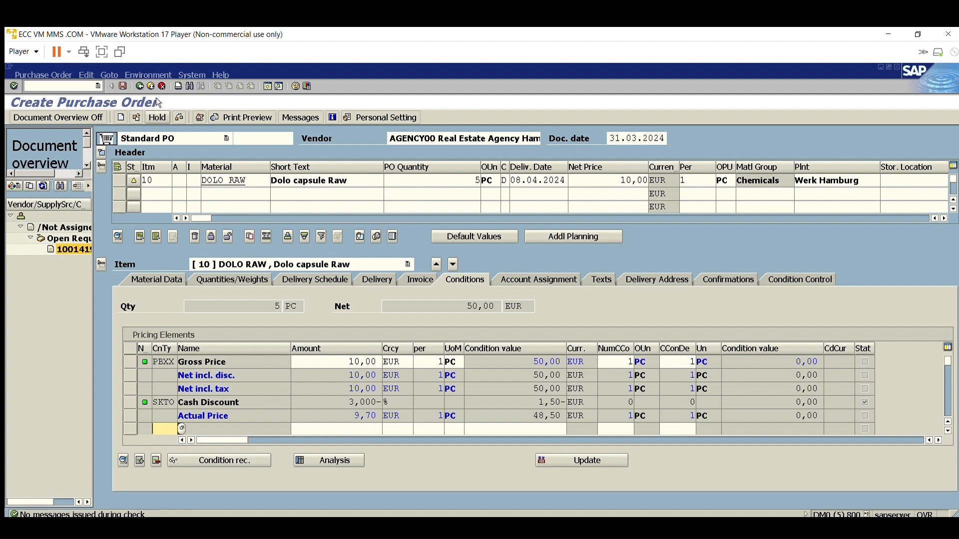
left_click(149, 120)
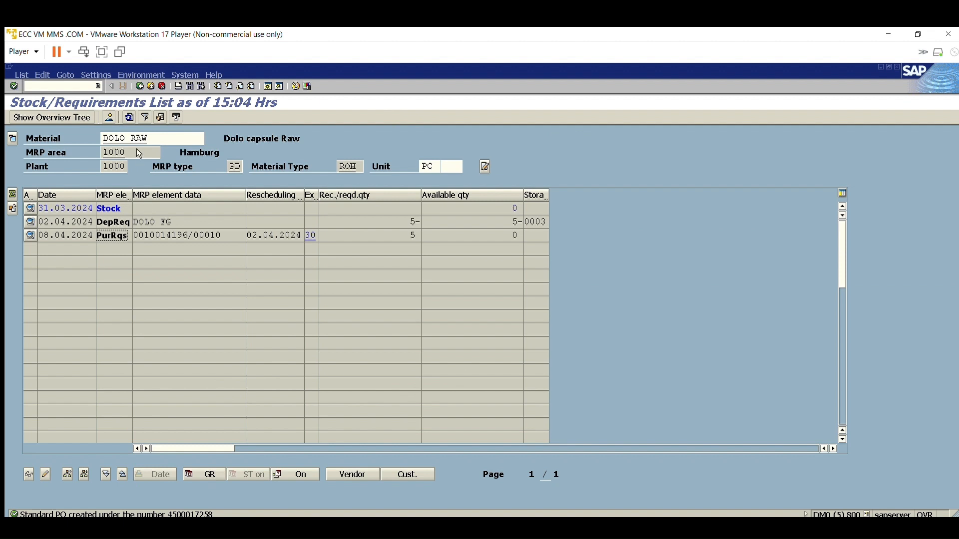
- Refresh the stock/requirements list for DOLO RAW and copy the new purchase order's number
left_click(130, 118)
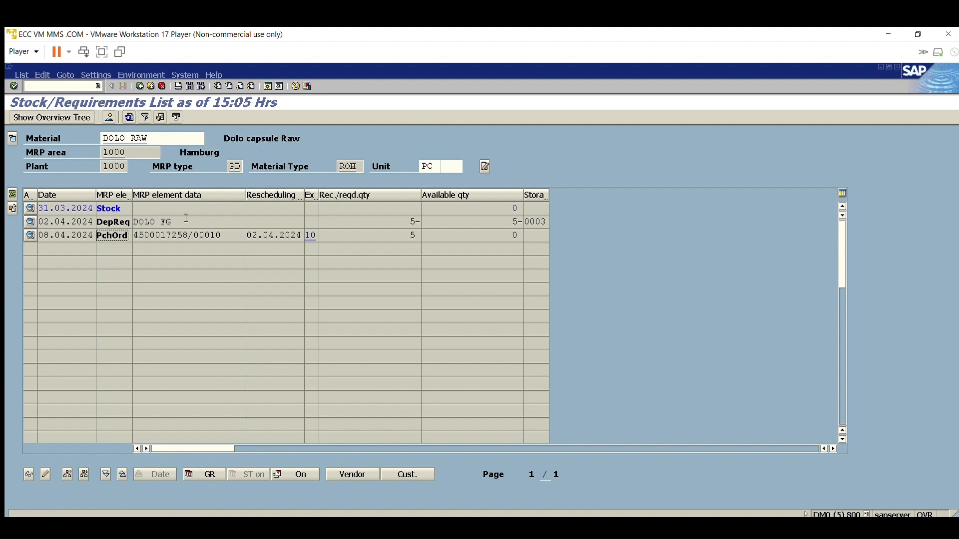
left_click(180, 235)
left_click_drag(134, 234, 190, 223)
key("ctrl+c")
- Load the copied purchase order into a MIGO goods receipt in another session and show the item's material data
left_click(433, 522)
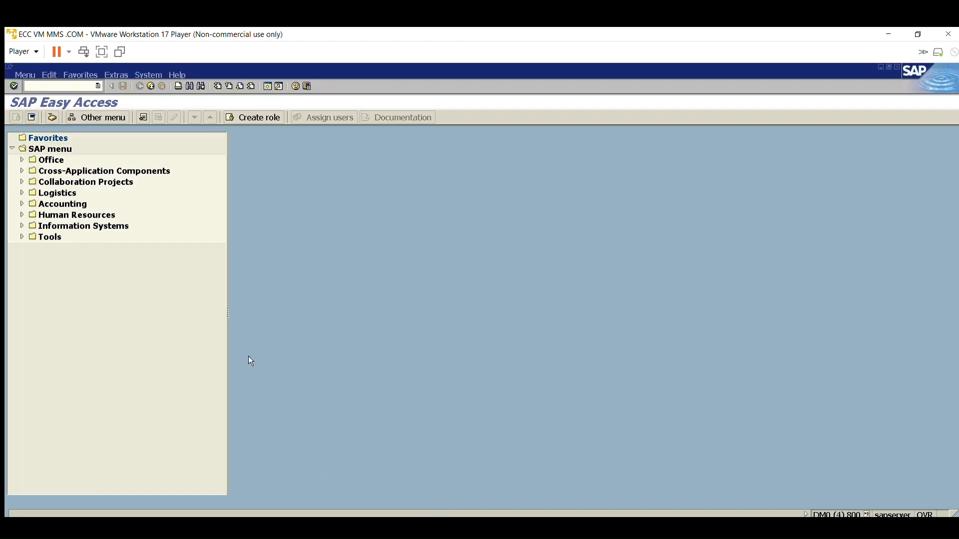
type("migo")
key("Return")
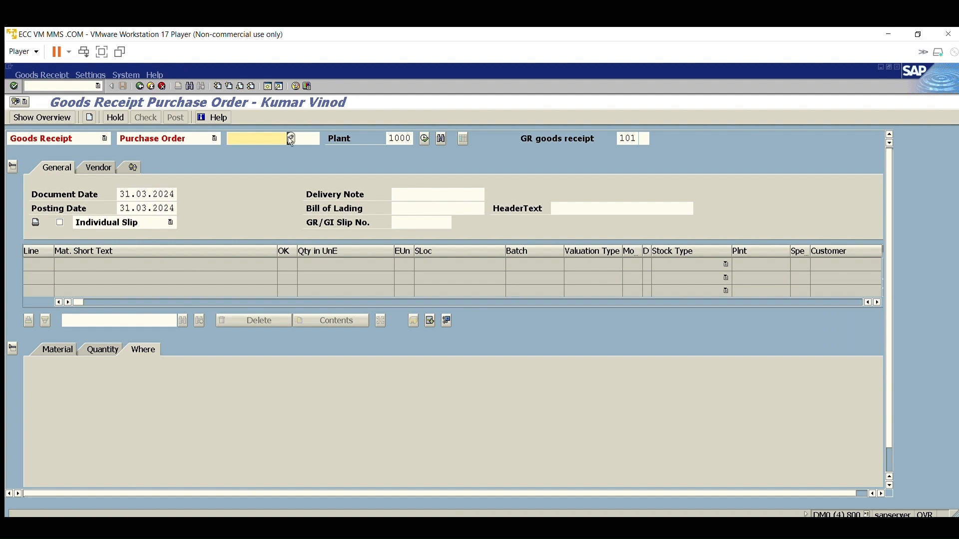
key("ctrl+v")
key("Return")
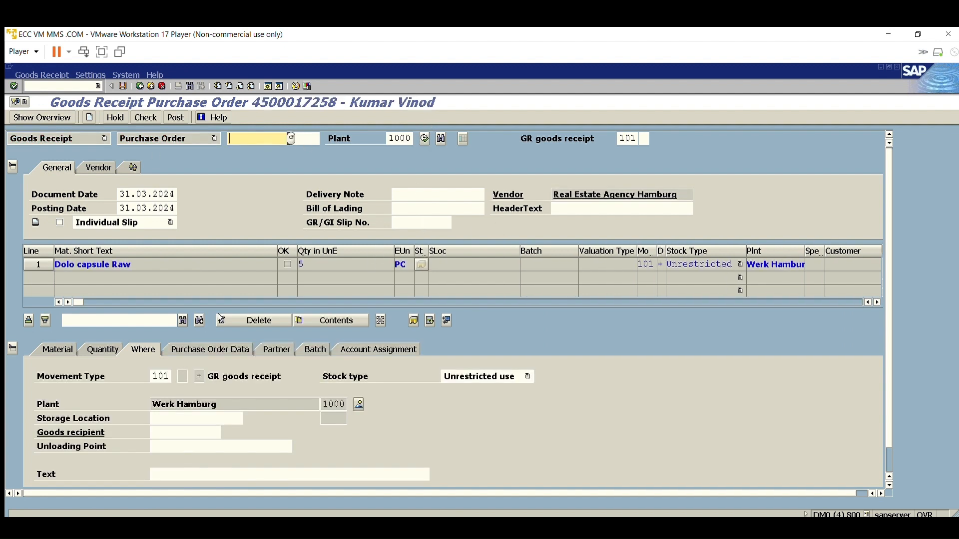
left_click(61, 344)
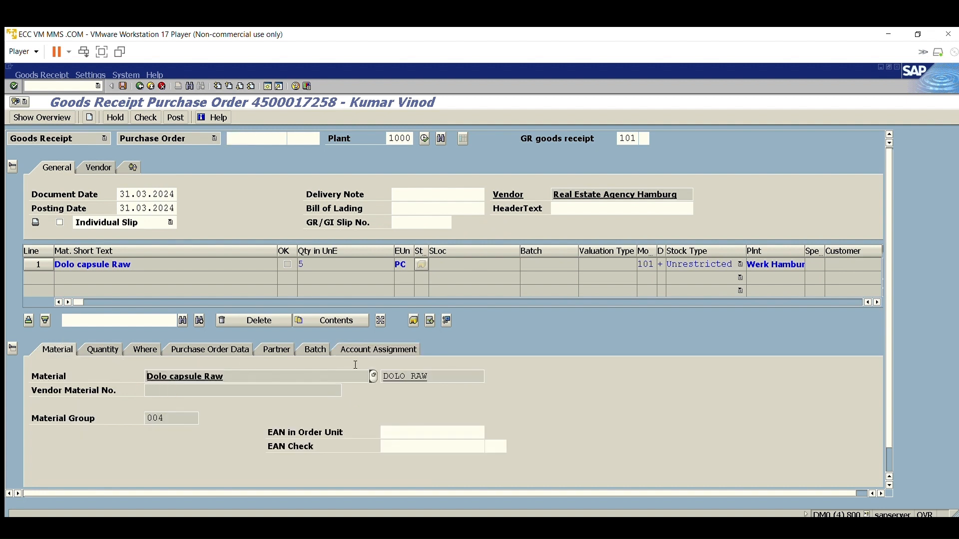
- Review the Dolo capsule Raw item's quantity and available stock types, and set its storage location to 0003
left_click(118, 346)
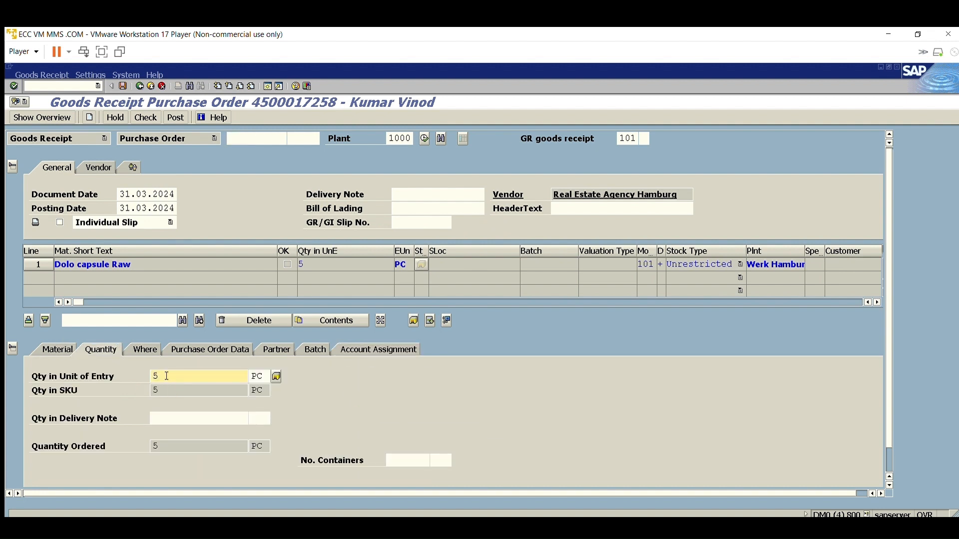
left_click(155, 345)
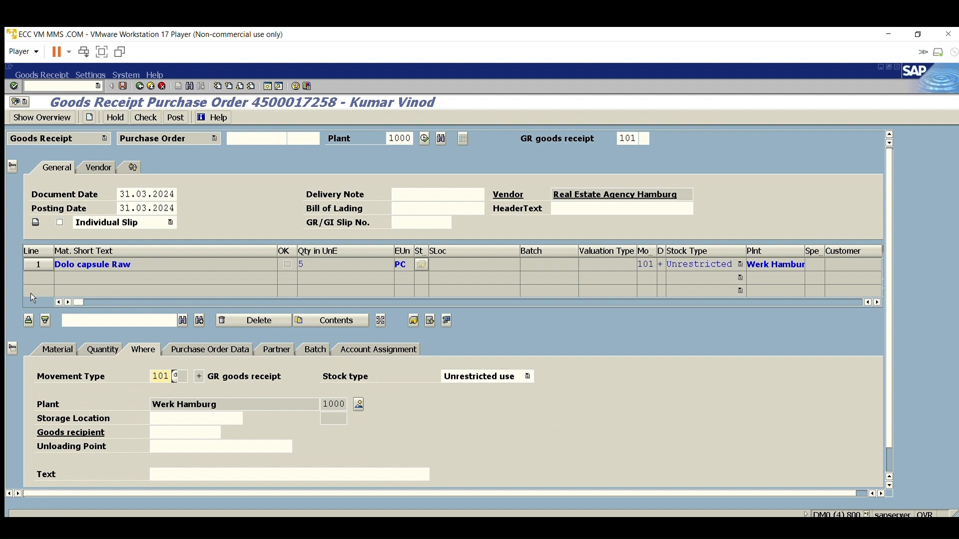
left_click_drag(131, 265, 61, 254)
left_click(60, 261)
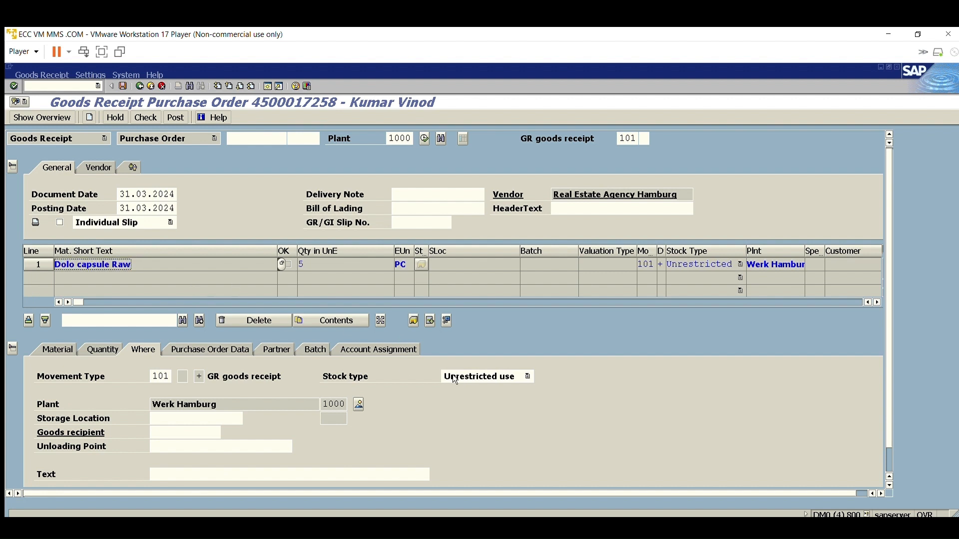
left_click(478, 372)
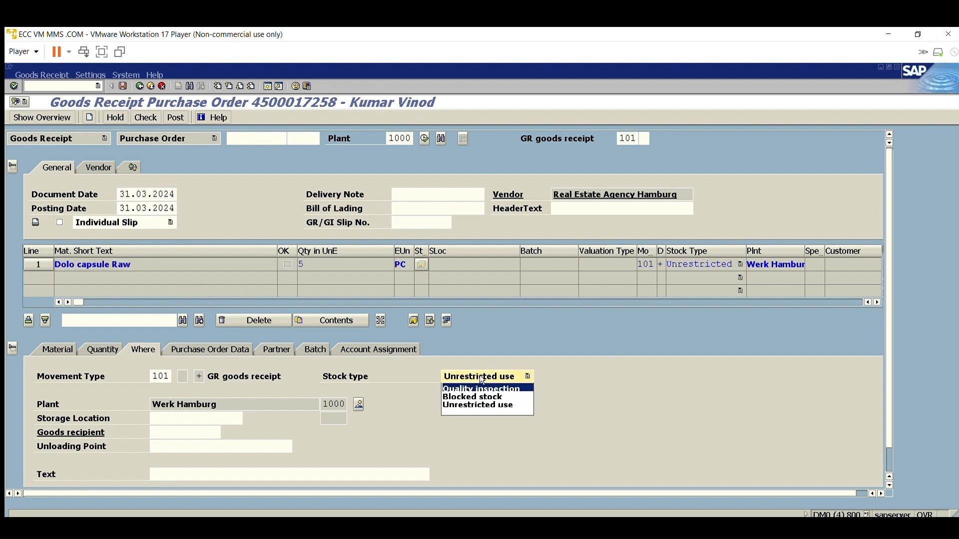
left_click(427, 378)
left_click(209, 416)
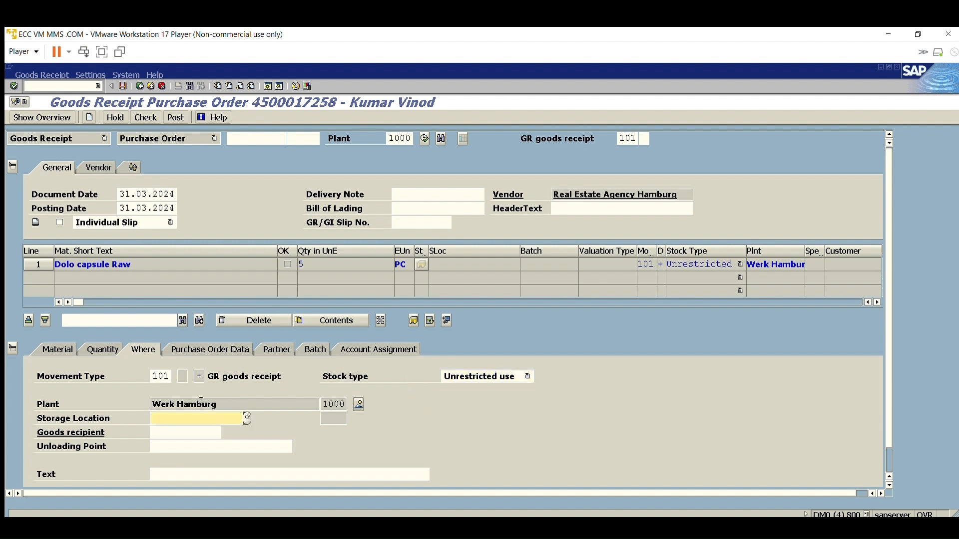
type("0003")
key("Return")
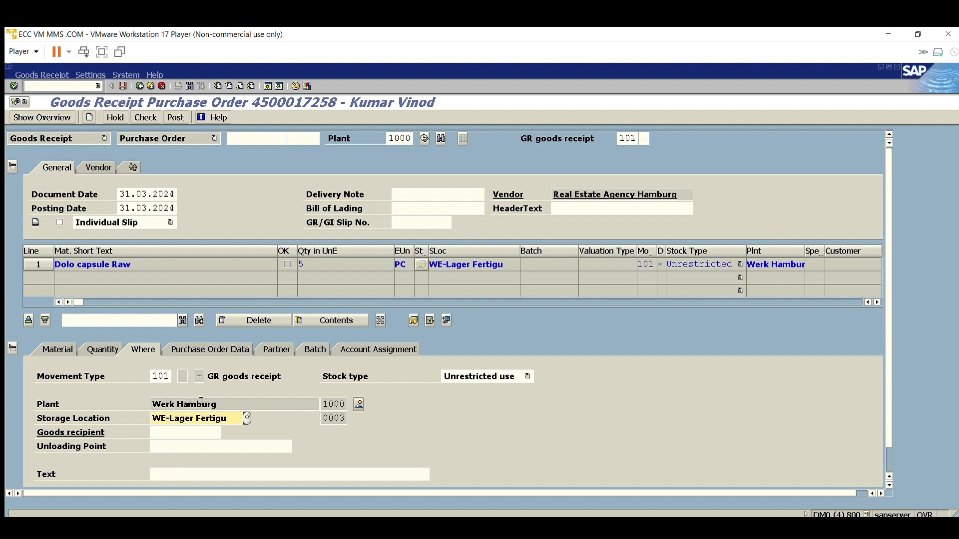
- Examine the receipt item's line details along with its purchase order, partner and batch data
scroll(205, 409, "down", 2)
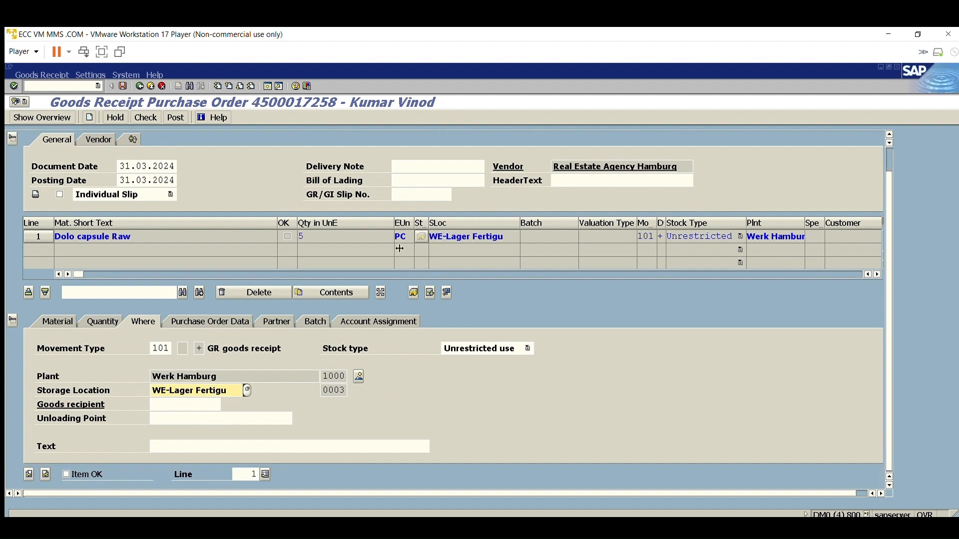
scroll(387, 270, "up", 2)
scroll(876, 294, "right", 3)
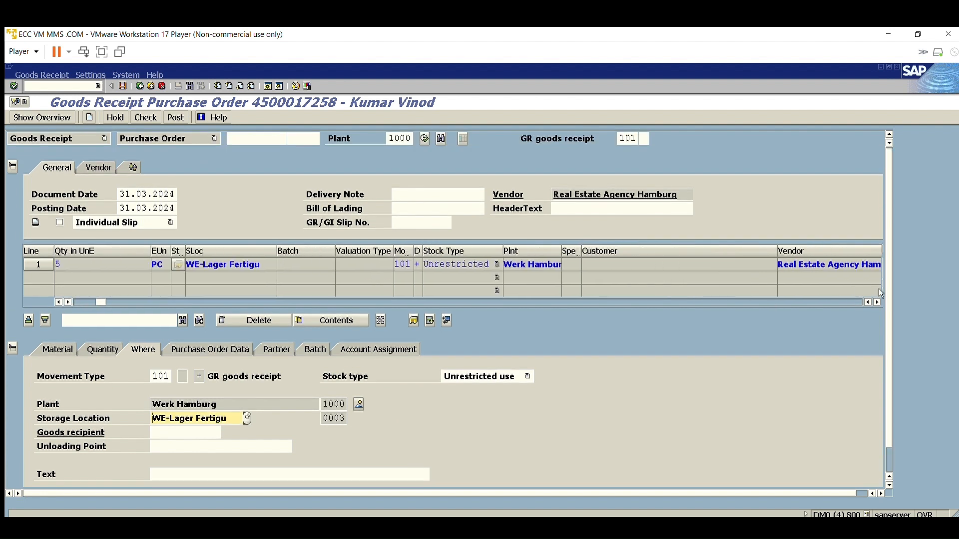
left_click(232, 339)
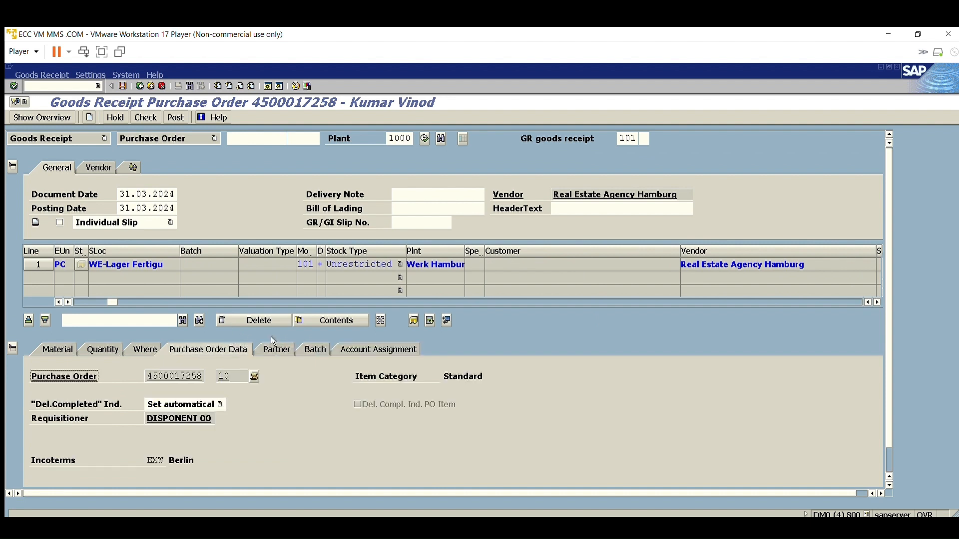
left_click(272, 341)
left_click(307, 341)
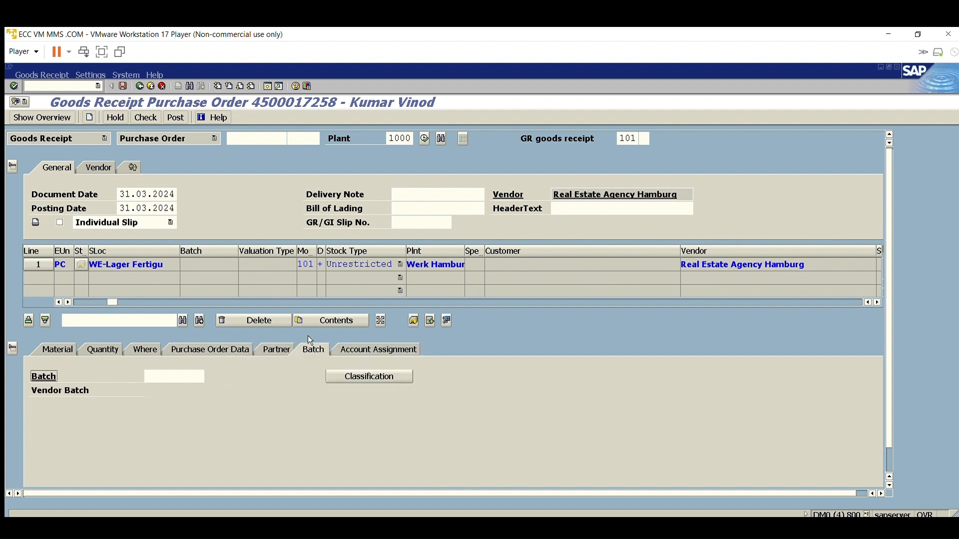
- Assign batch TEST01 to the receipt item with manufacture date 31.03.2024 and SLED/BBD 30.09.2024
left_click(183, 373)
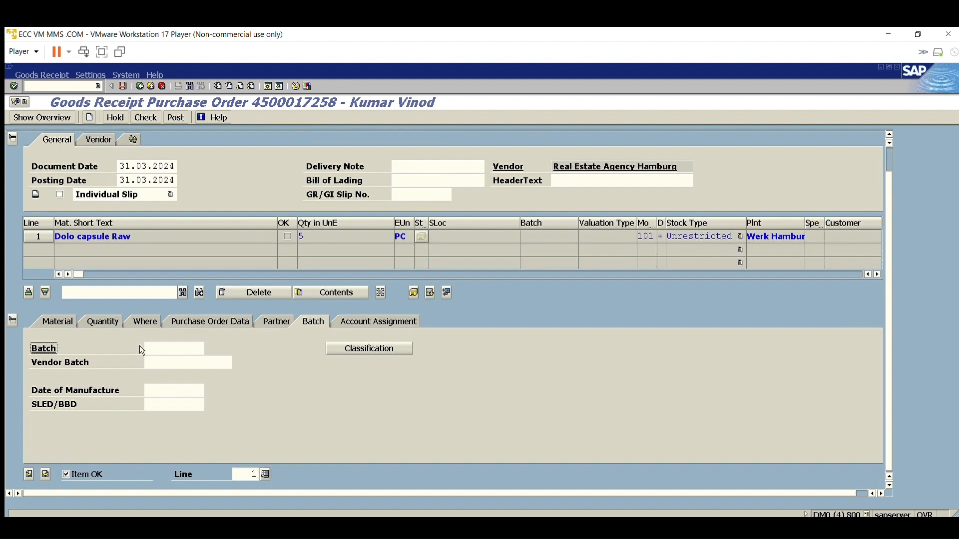
left_click(165, 347)
type("t")
left_click(180, 357)
key("Tab")
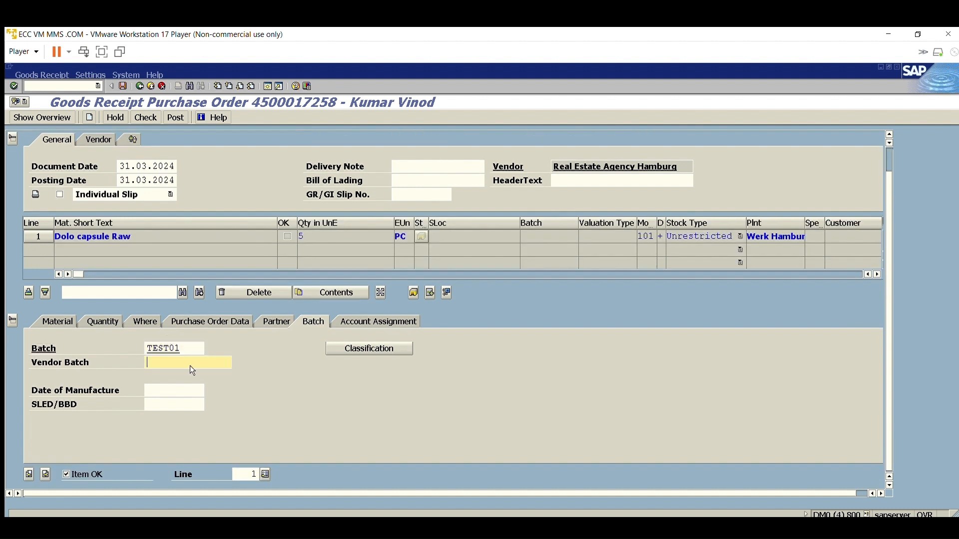
key("Tab")
key("Down")
key("Return")
key("Tab")
type("3")
key("Down")
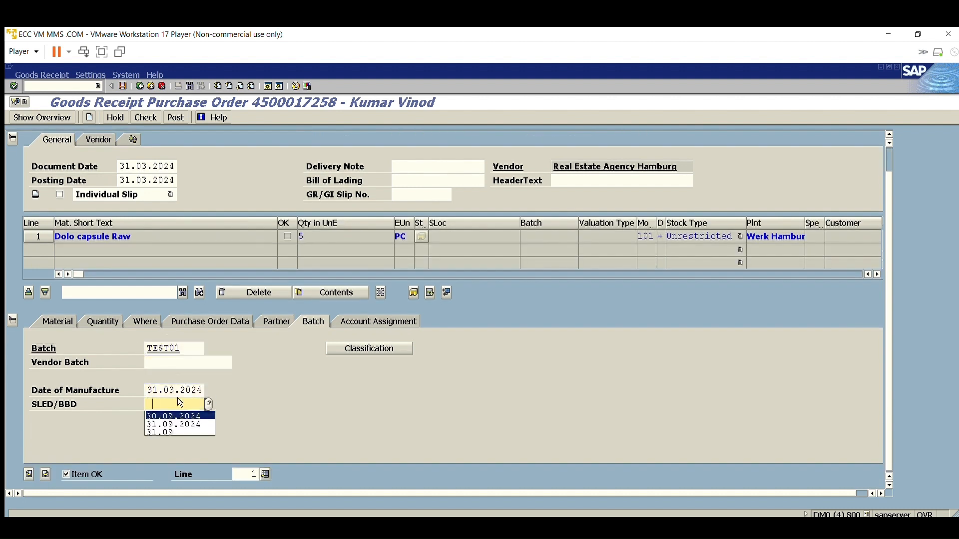
key("Return")
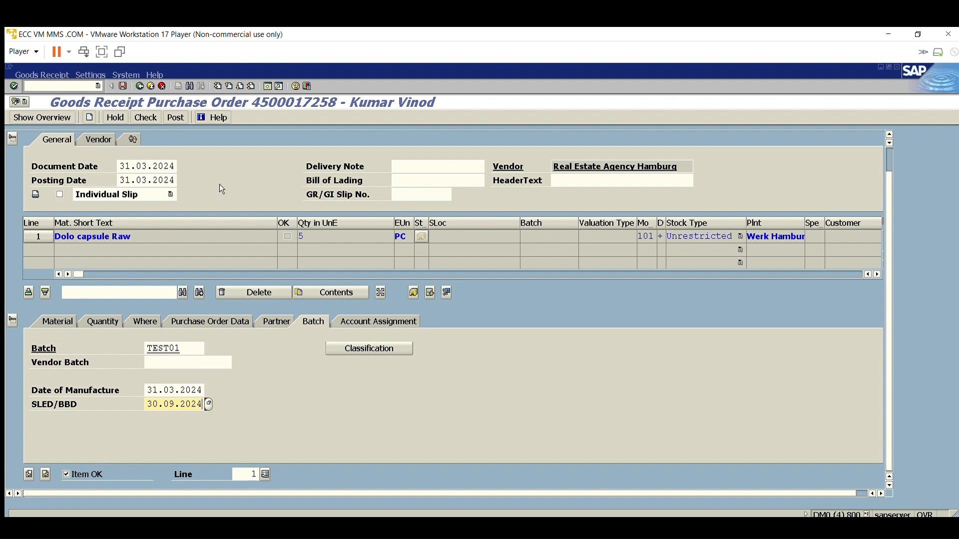
- Check and post the goods receipt for the Dolo capsule Raw item
left_click(146, 116)
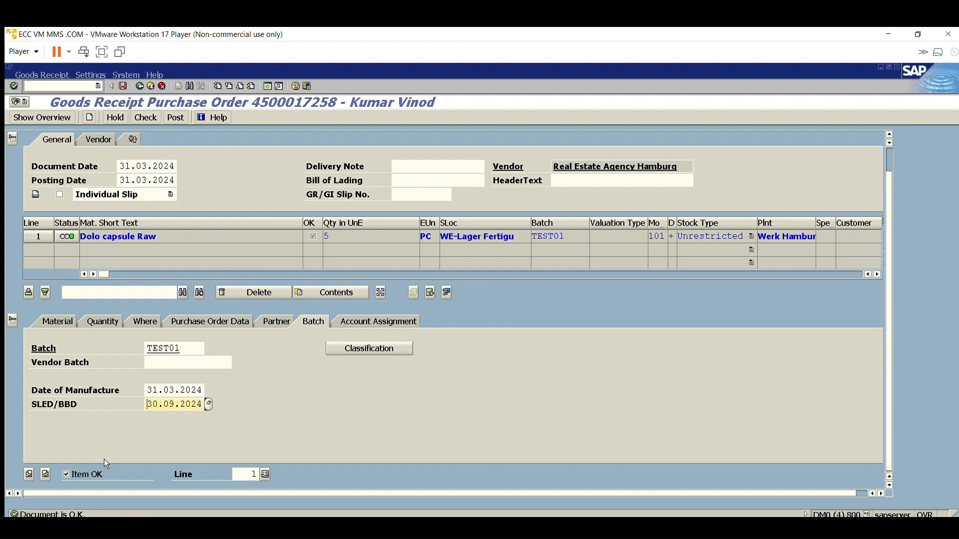
left_click(177, 117)
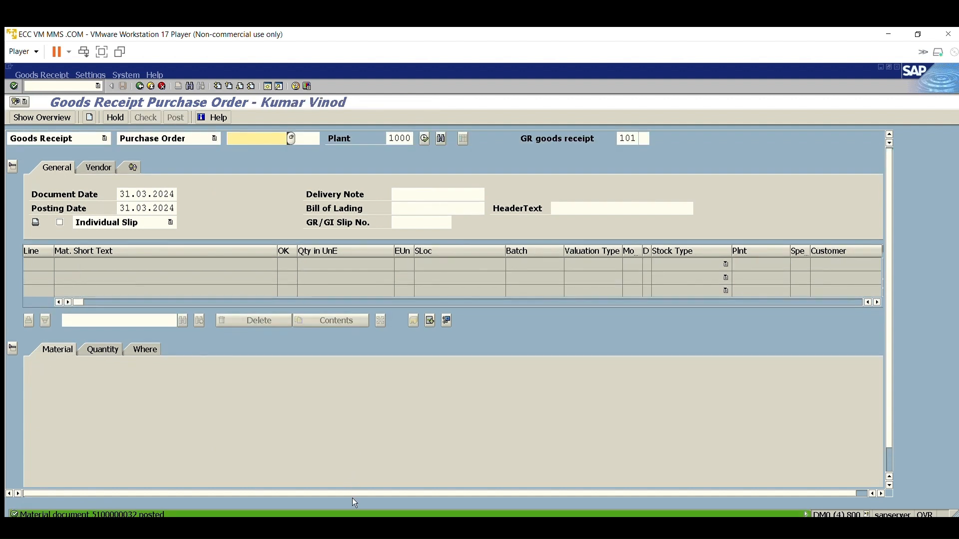
- Check the refreshed stock/requirements list for DOLO RAW in the other session, then leave the list
left_click(357, 526)
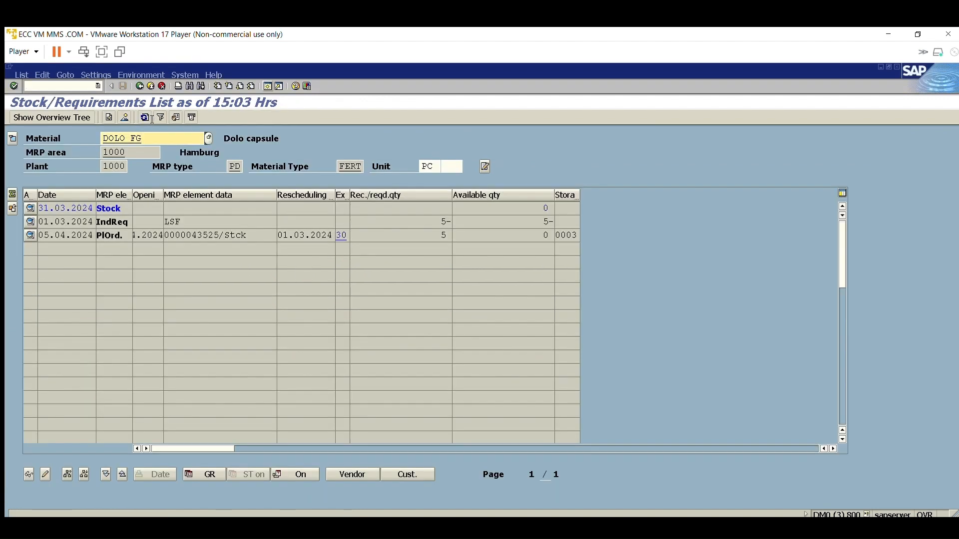
key("BackSpace")
key("BackSpace")
type("raw")
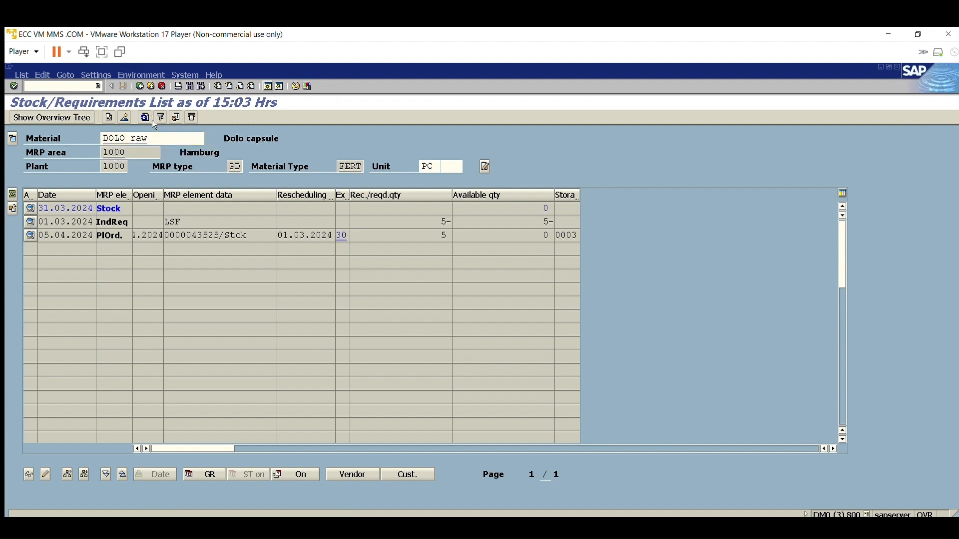
key("Return")
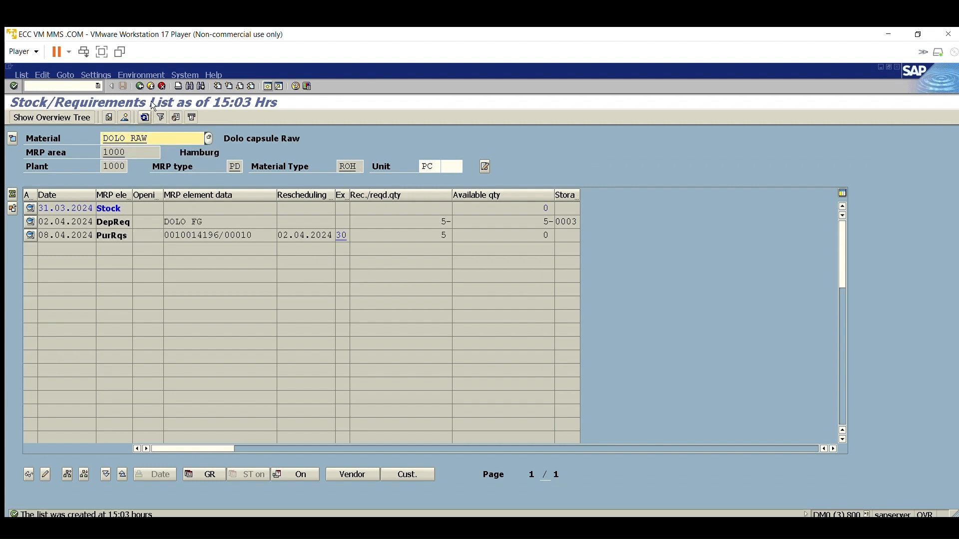
left_click(144, 118)
left_click(548, 207)
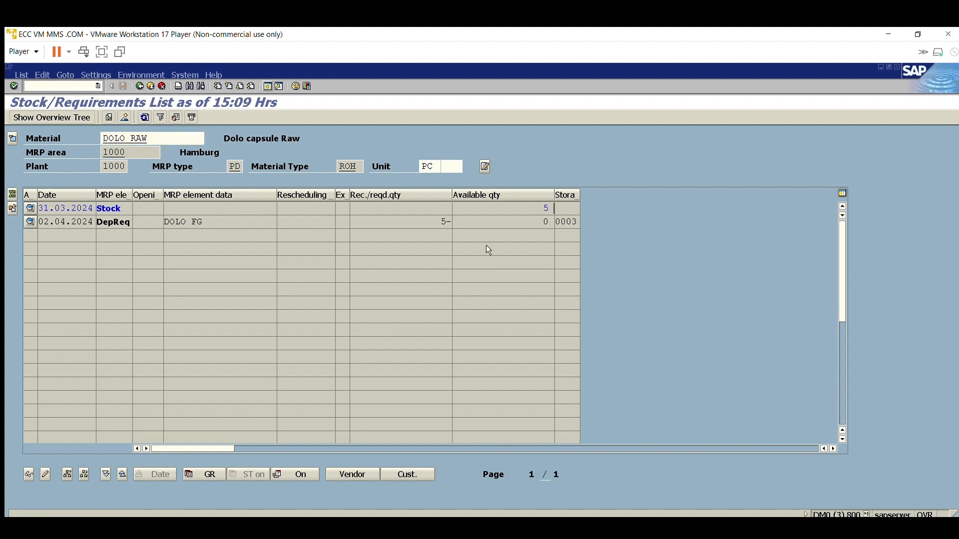
left_click(151, 86)
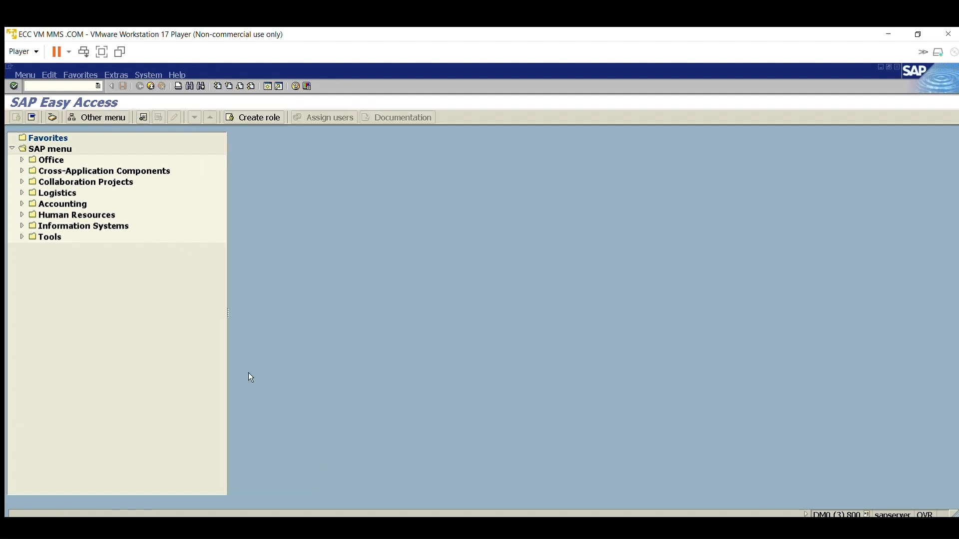
- Replace the goods receipt transaction with the stock/requirements list and display it for DOLO FG in plant 1000
left_click(433, 516)
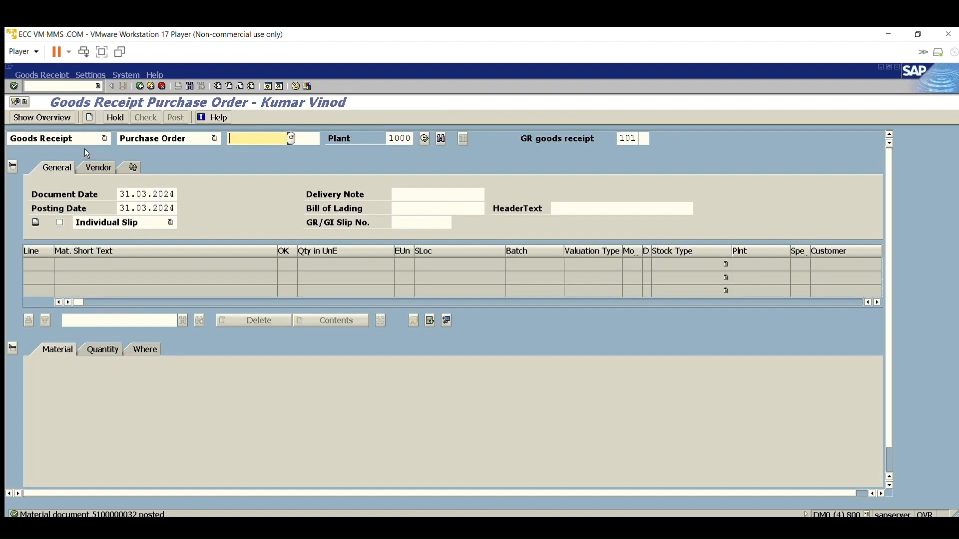
left_click(70, 85)
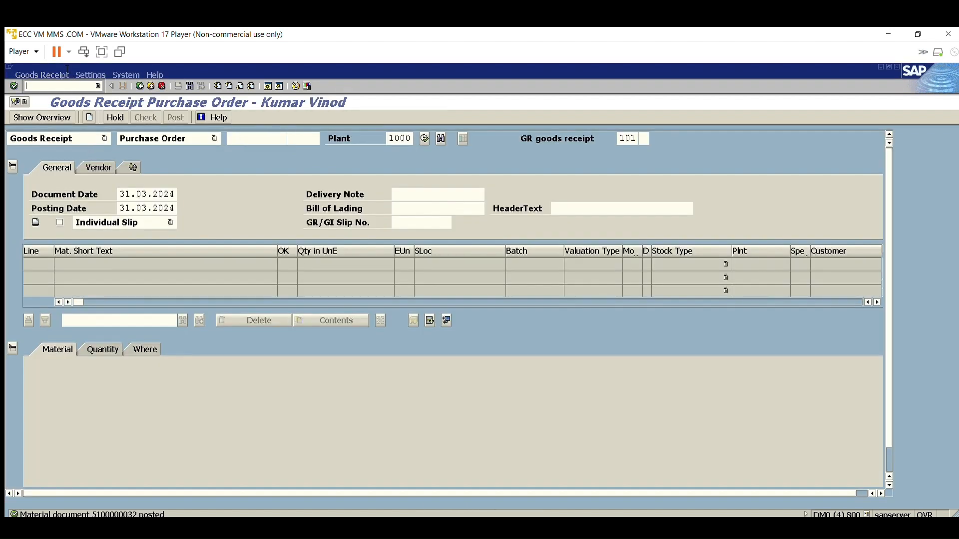
key("Return")
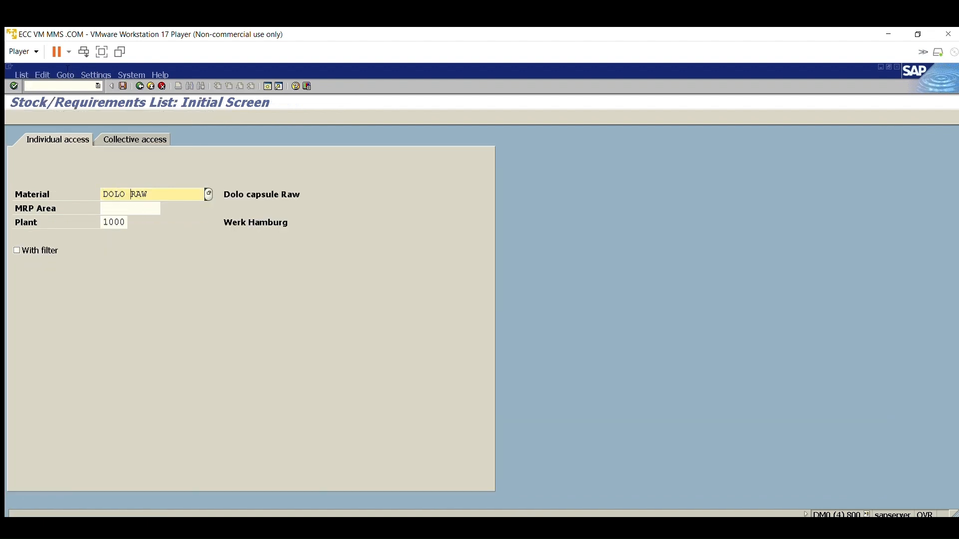
key("Return")
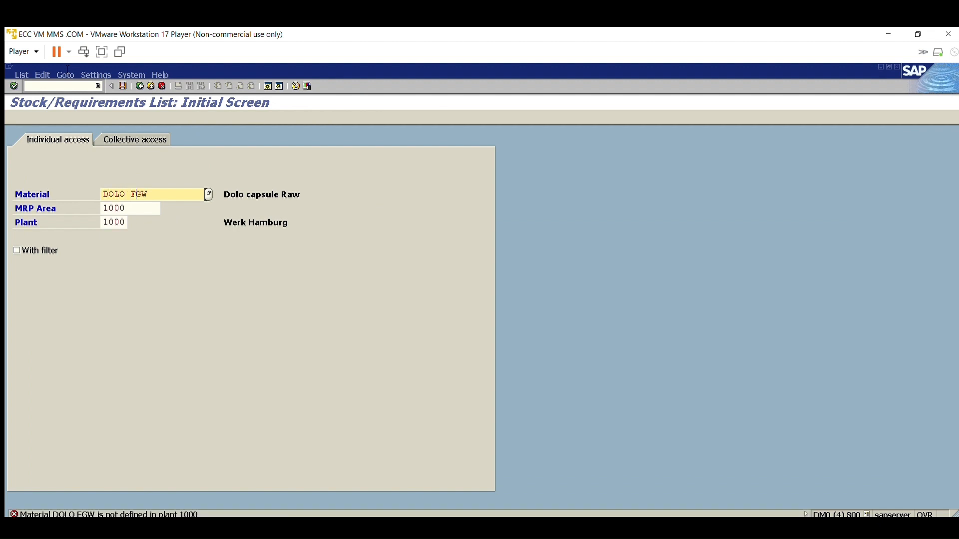
key("BackSpace")
key("Return")
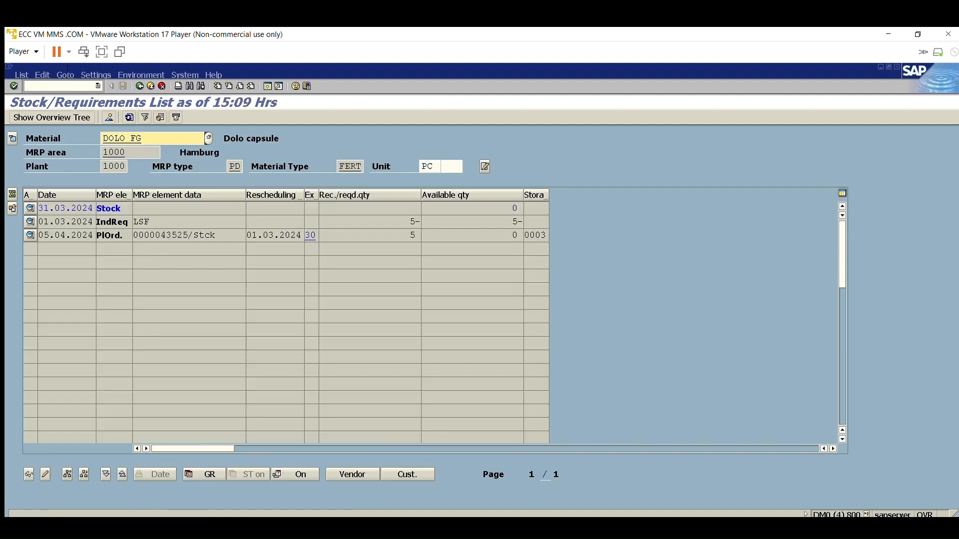
- Convert the DOLO FG planned order into a process order, keeping 5 PC and backwards scheduling
double_click(168, 240)
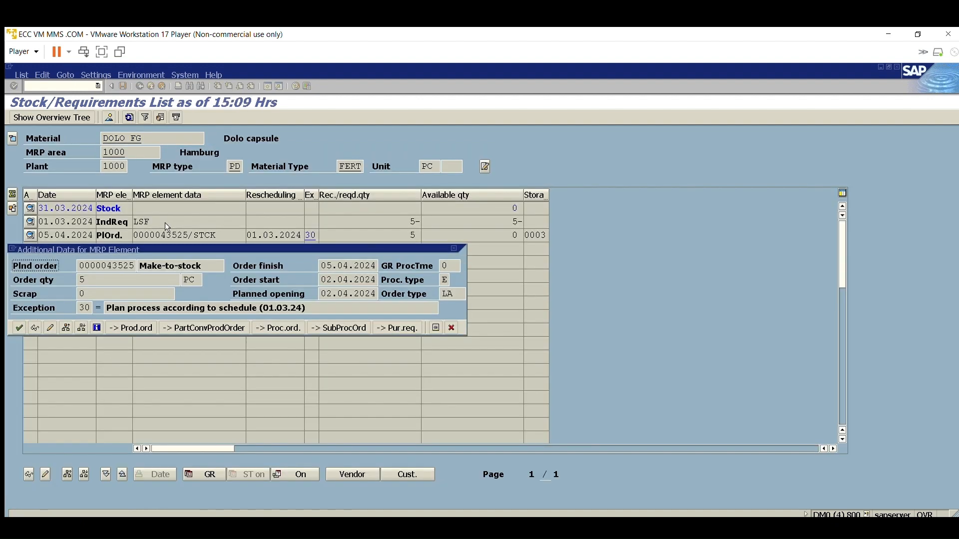
left_click(287, 317)
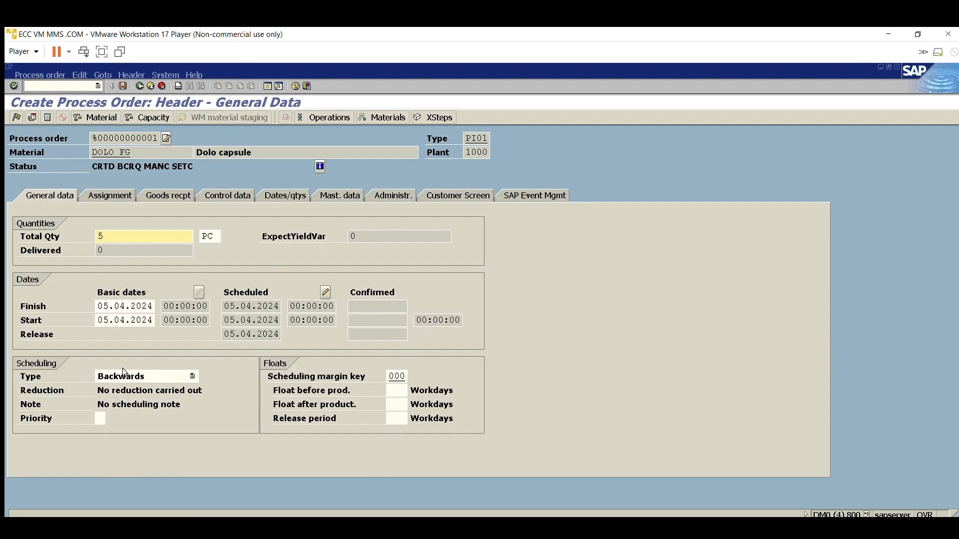
left_click(122, 376)
left_click(115, 388)
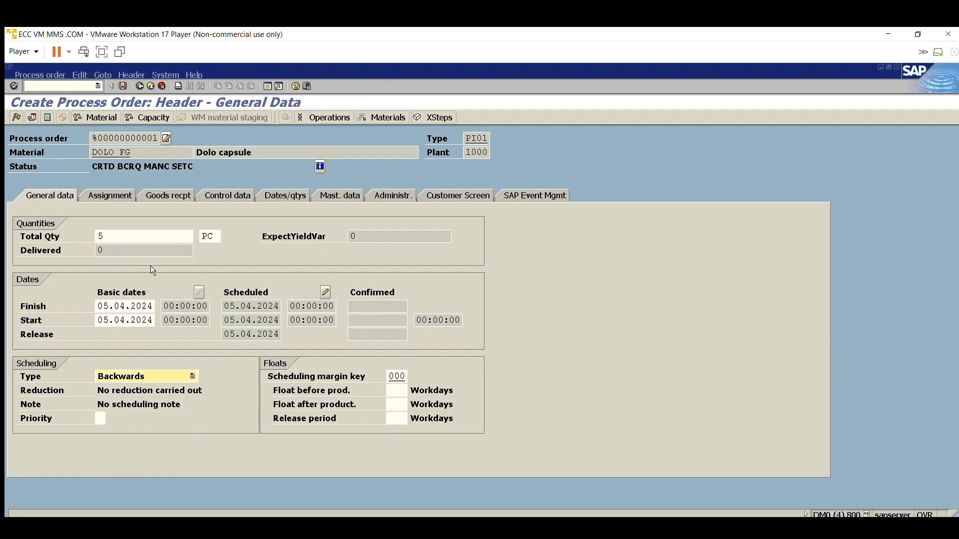
key("Return")
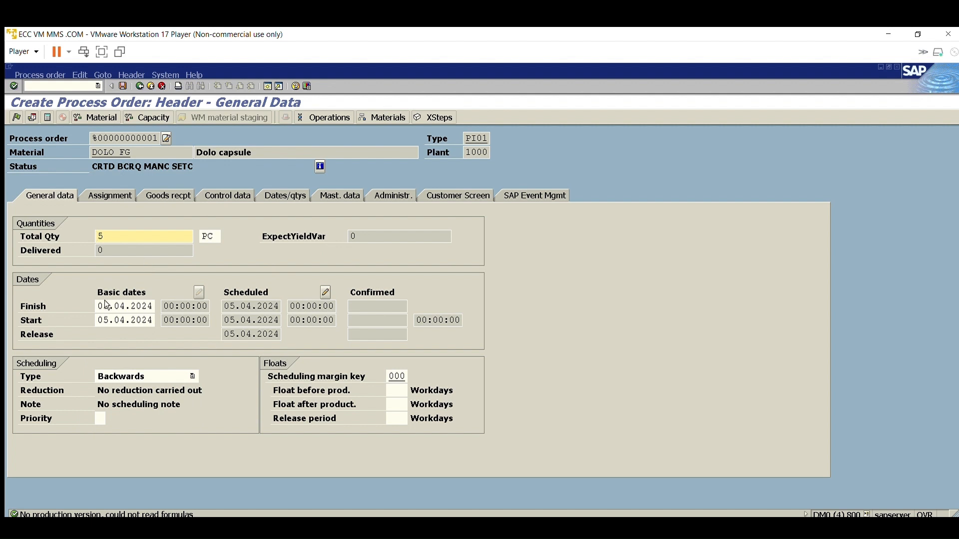
- Examine the process order's assignment, goods receipt, control, dates and quantities, and master data, including its recipe and BOM
left_click(109, 194)
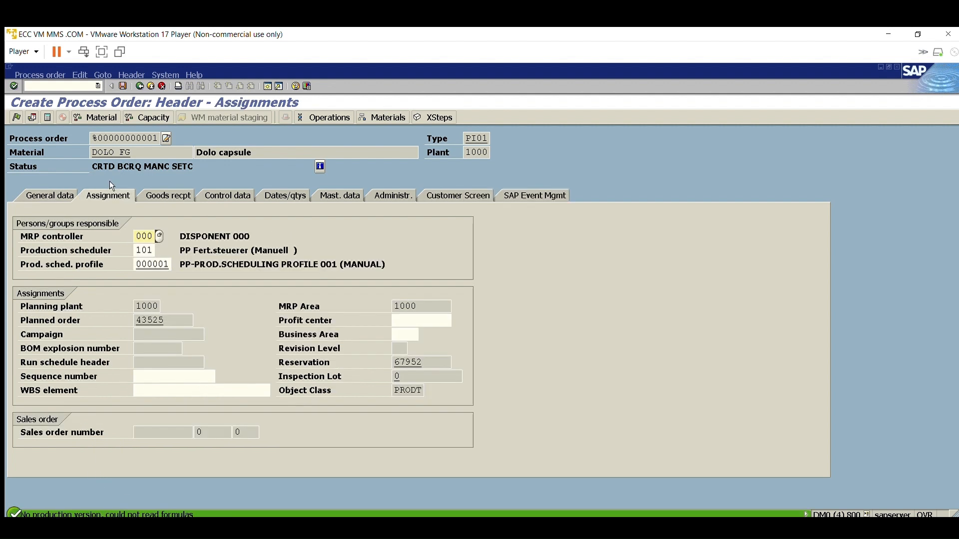
left_click(164, 191)
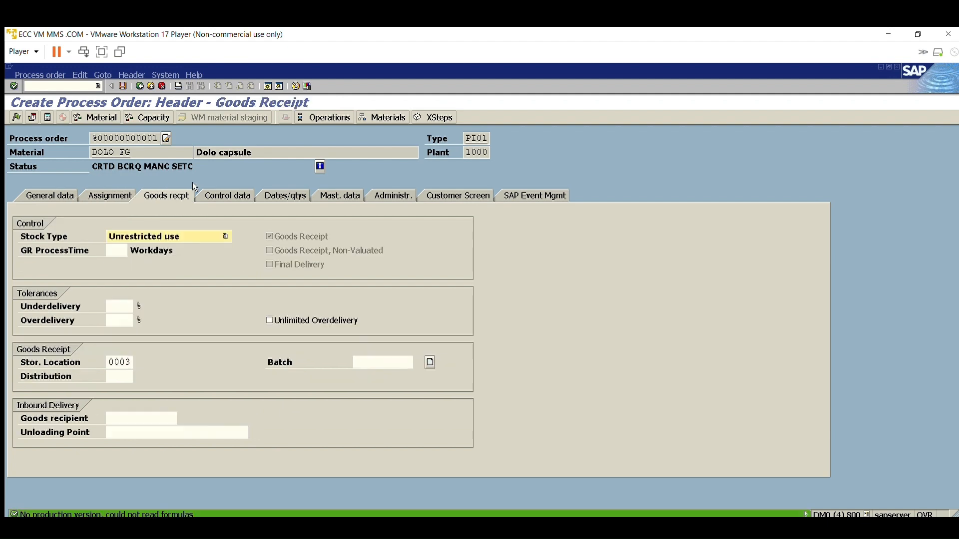
left_click(224, 188)
left_click(286, 195)
left_click(337, 195)
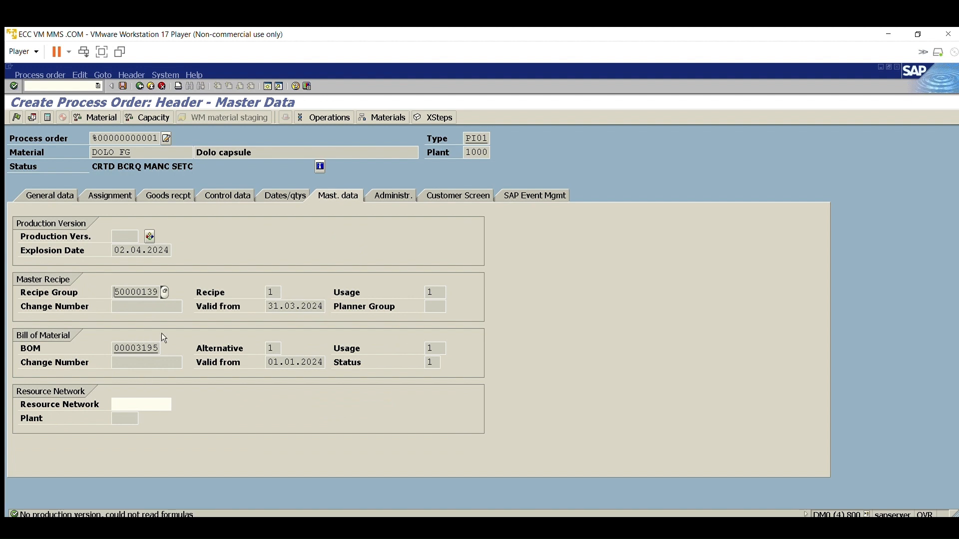
left_click_drag(159, 348, 110, 333)
- Reread the process order's master data with production version PV01, keeping the new master recipe and new BOM selected
left_click(152, 221)
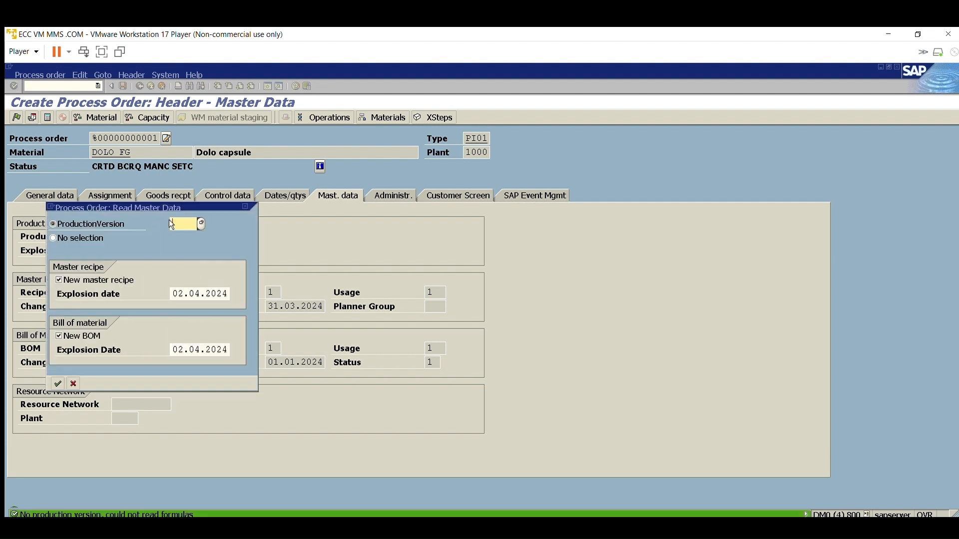
left_click(202, 210)
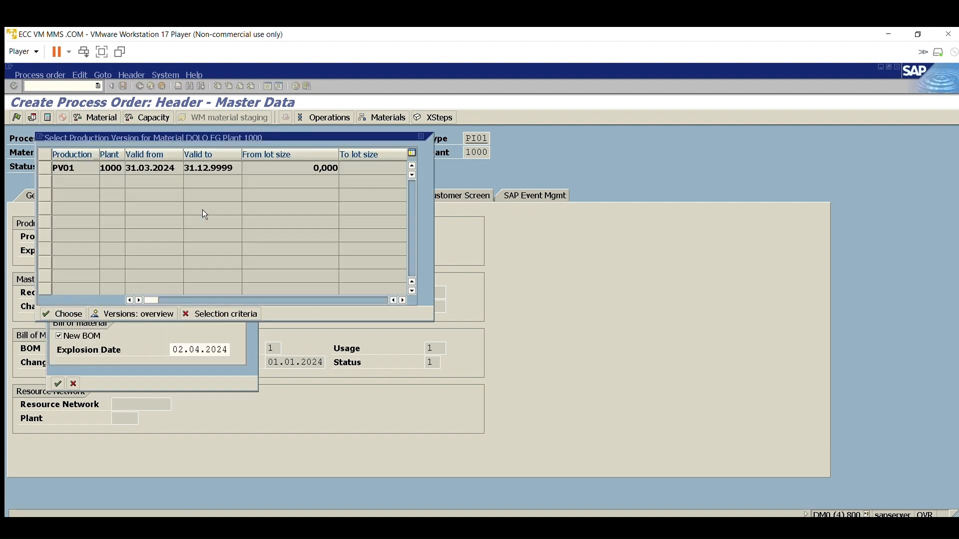
double_click(53, 165)
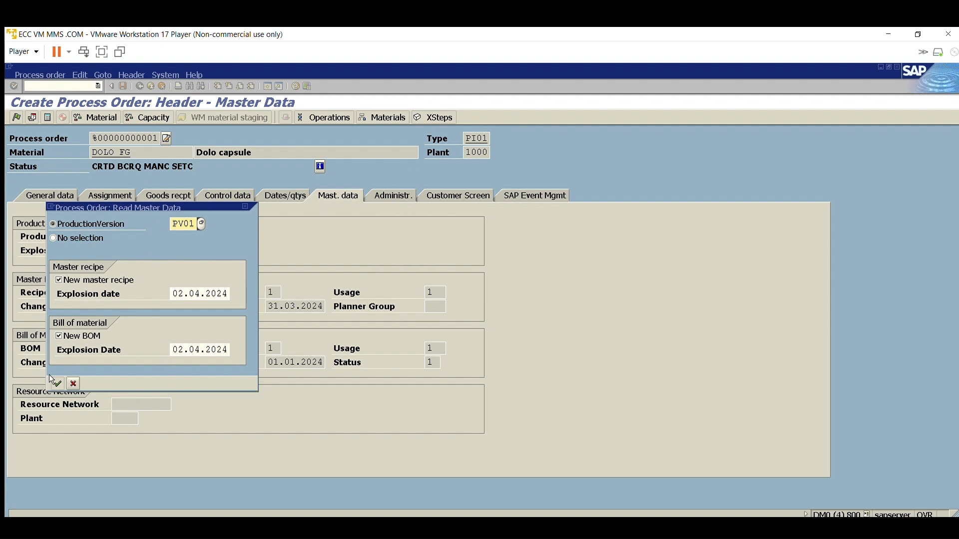
left_click(58, 383)
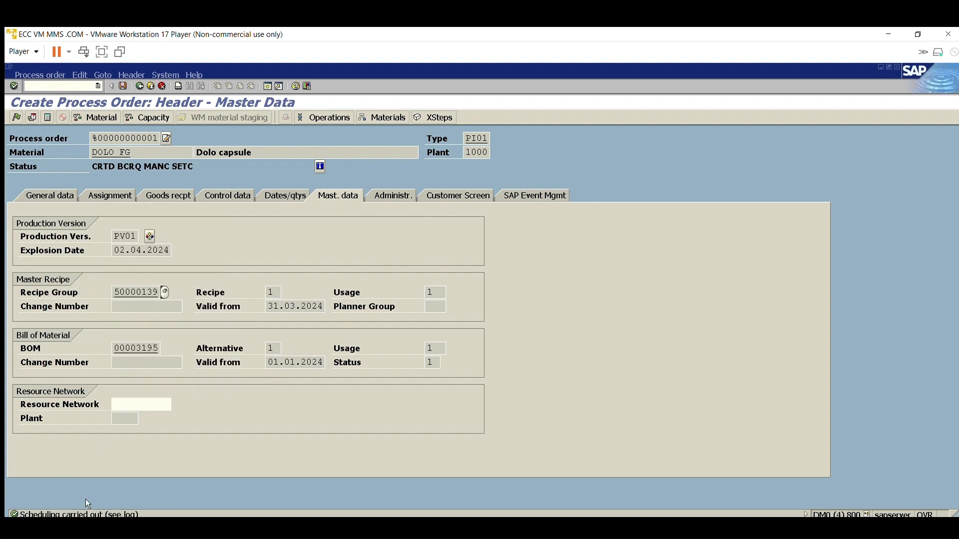
- Release the DOLO FG process order and display its goods receipt data
left_click(59, 193)
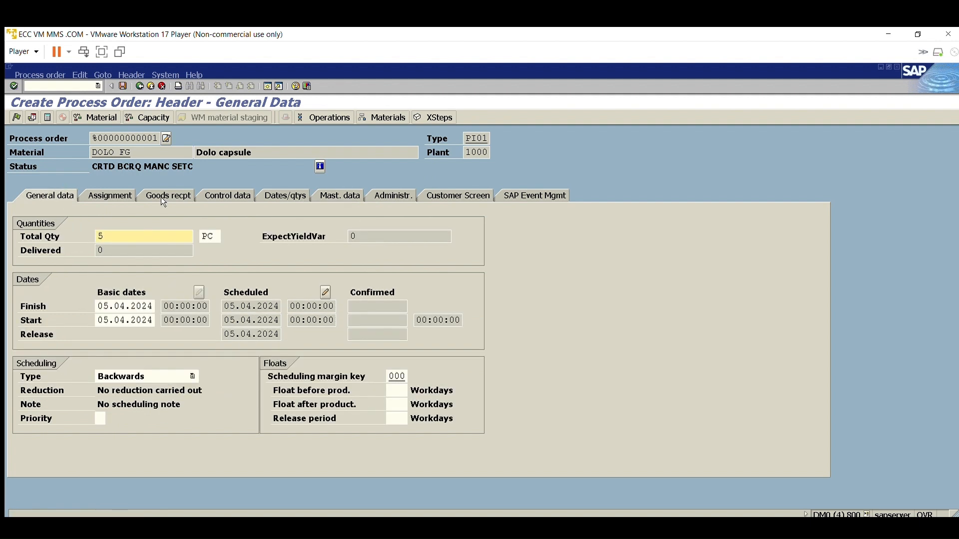
left_click(16, 116)
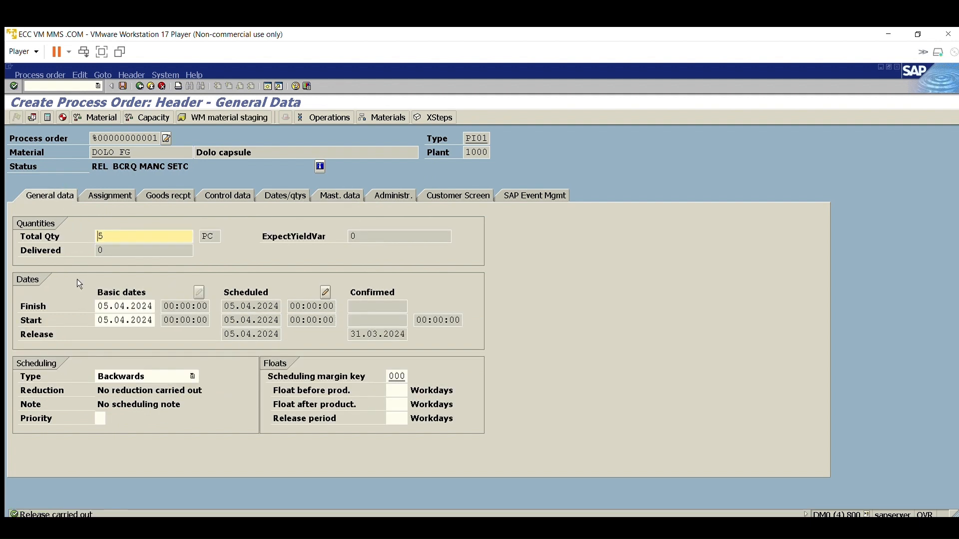
left_click(160, 196)
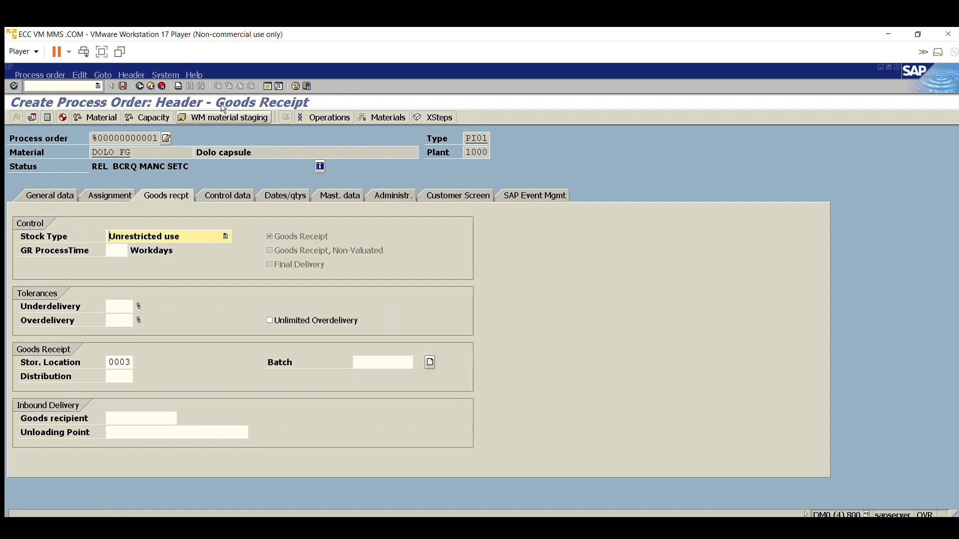
- Review the order's operations and DOLO RAW component line, then run the material availability check
left_click(302, 117)
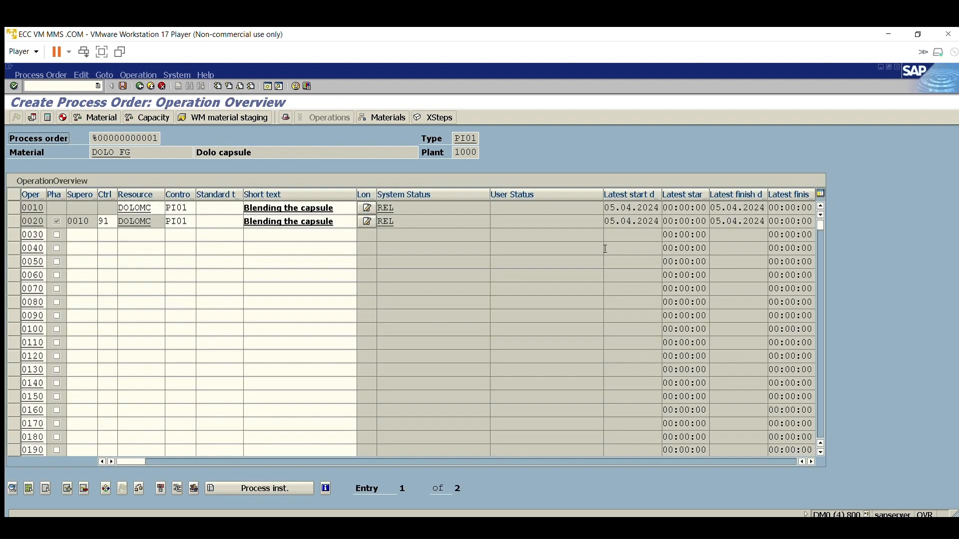
left_click(286, 117)
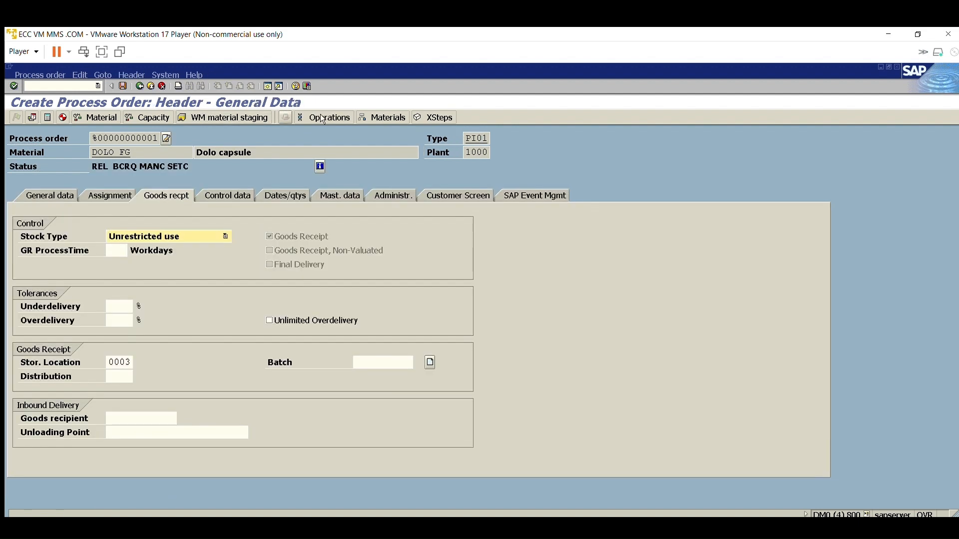
left_click(381, 117)
left_click_drag(108, 207, 46, 197)
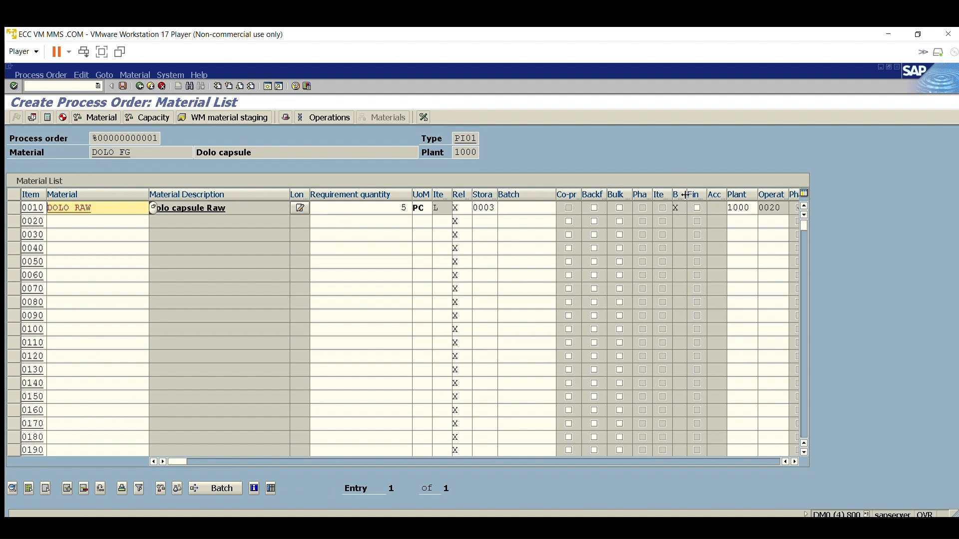
left_click(676, 207)
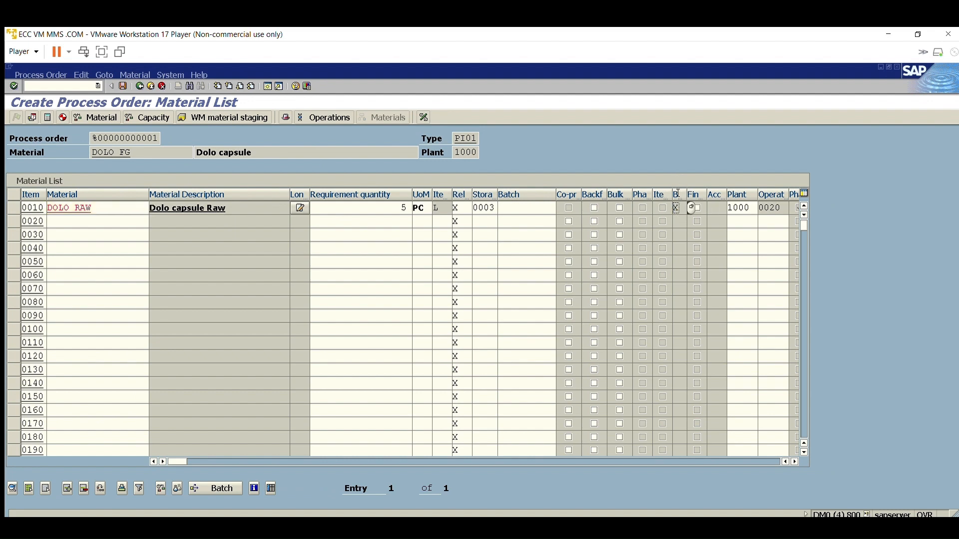
left_click(514, 207)
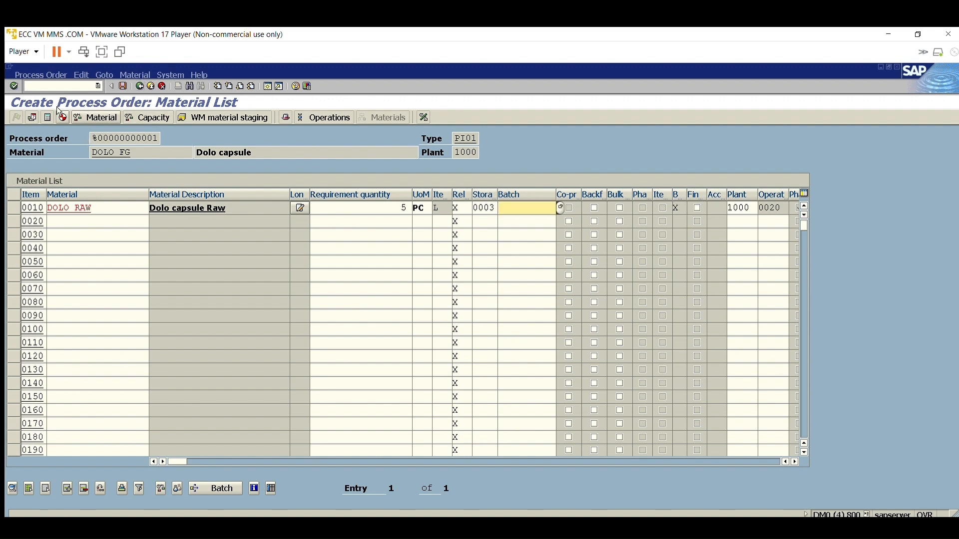
left_click(96, 112)
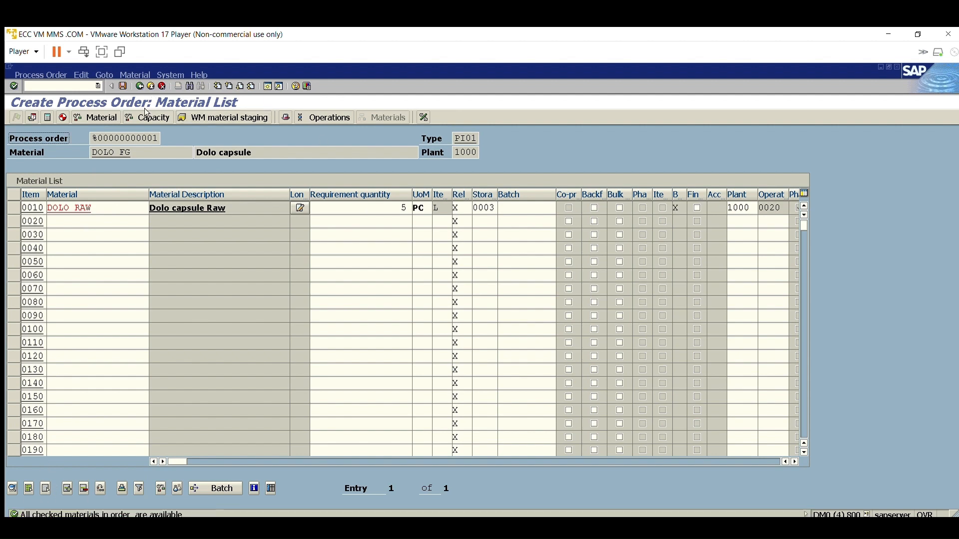
- Create a batch for the order's goods receipt in the header and save the process order
left_click(285, 118)
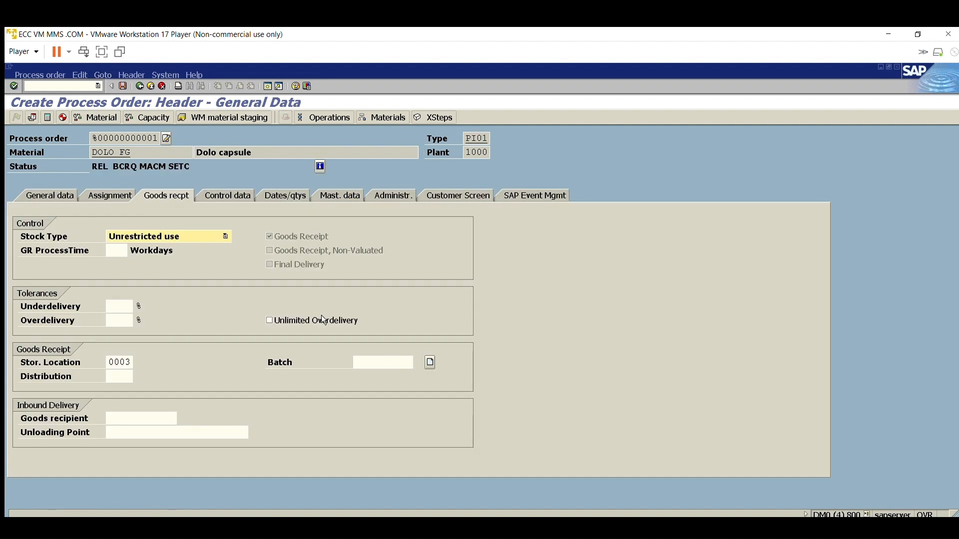
left_click(432, 356)
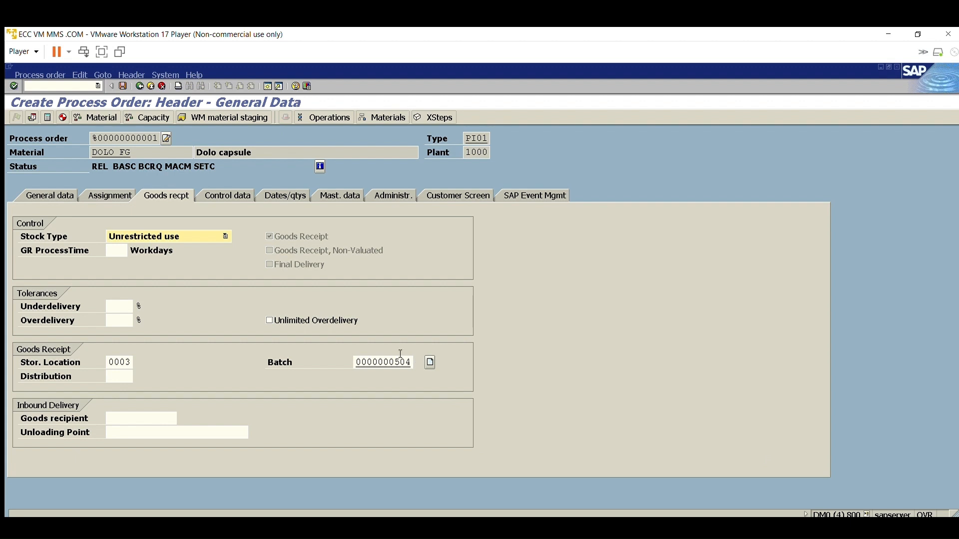
left_click_drag(355, 347, 413, 350)
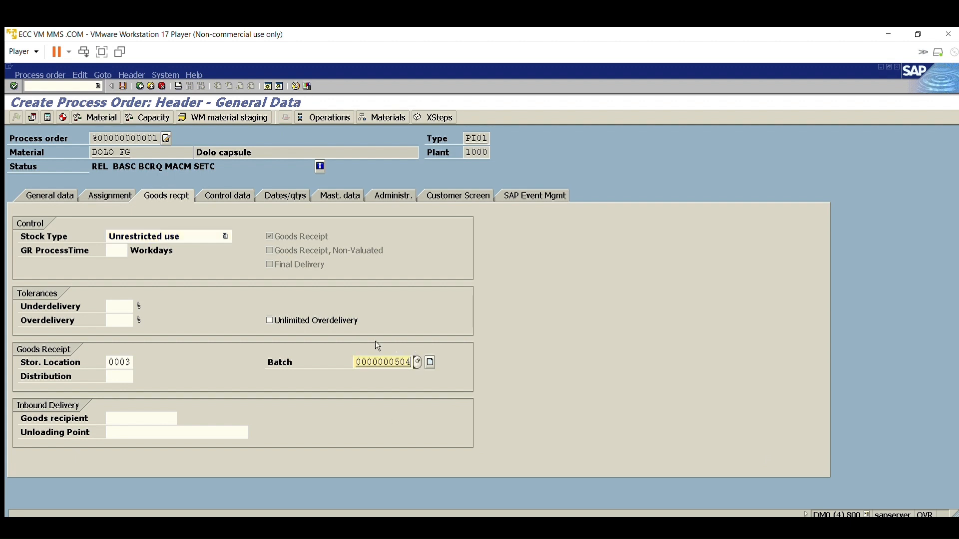
left_click(123, 84)
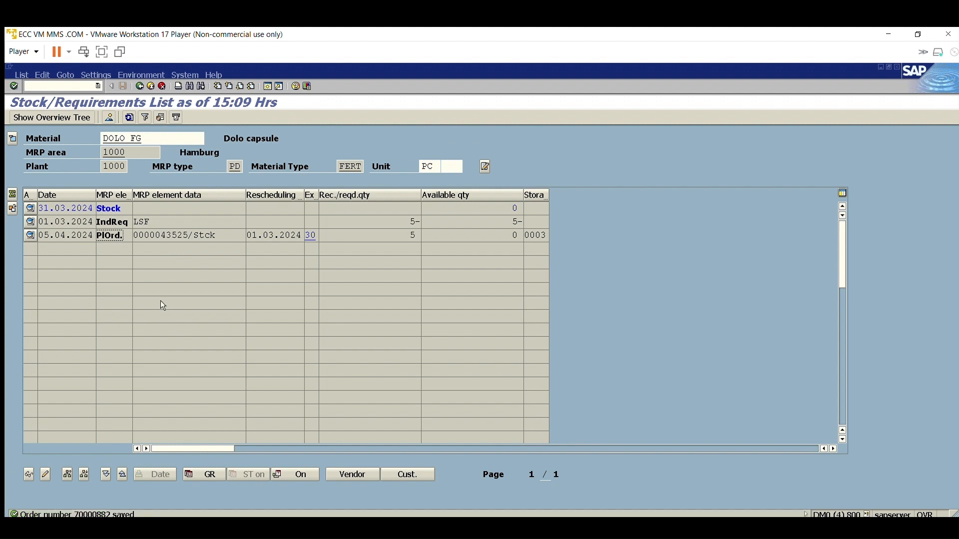
- Close the save message's details, refresh the DOLO FG stock/requirements list and copy the process order number
left_click(109, 514)
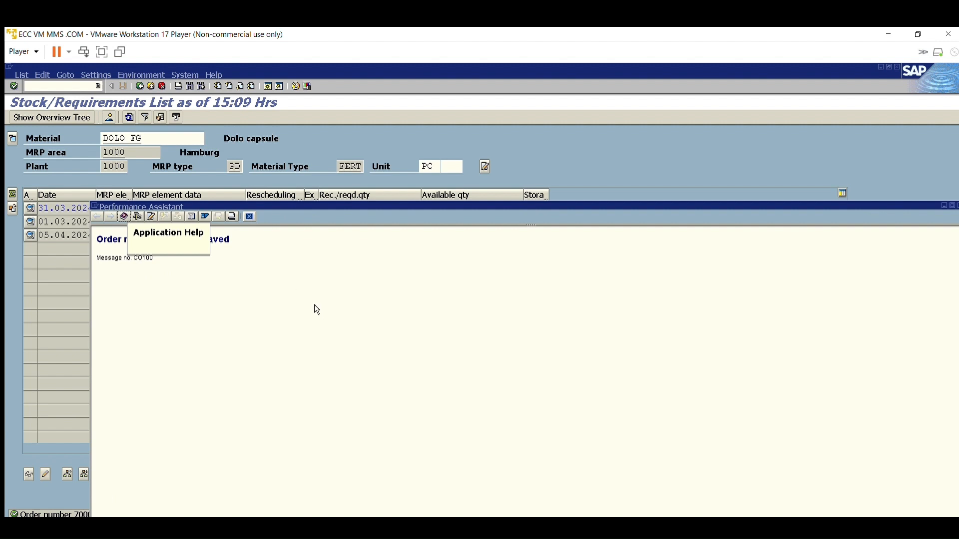
left_click(250, 216)
left_click(129, 117)
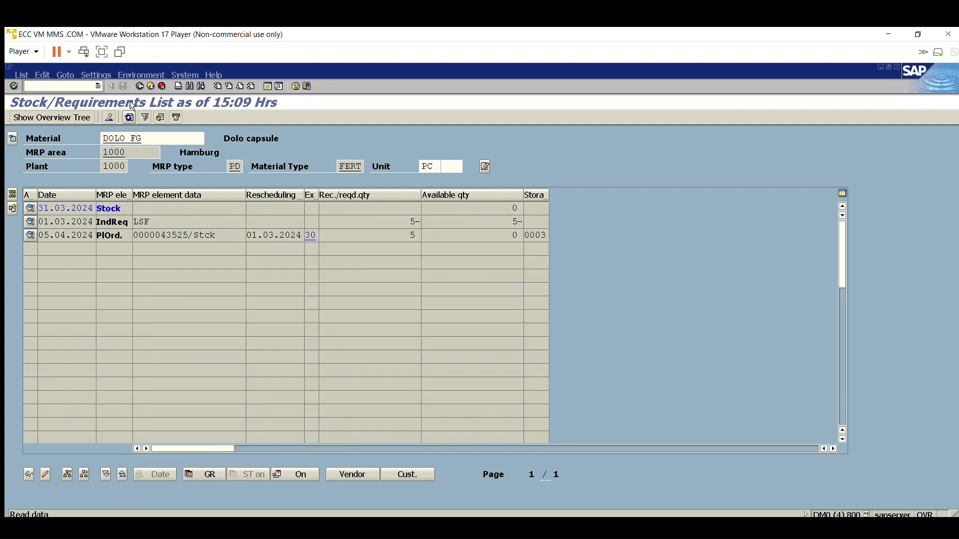
left_click_drag(134, 236, 239, 222)
key("ctrl+c")
key("ctrl+c")
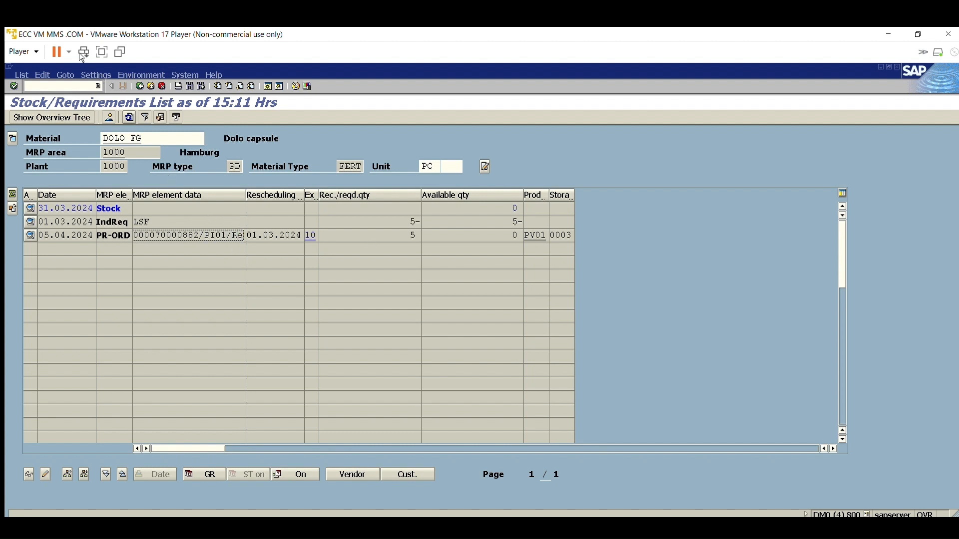
- Display the saved process order with transaction COR3 and check its number and order type
left_click(72, 85)
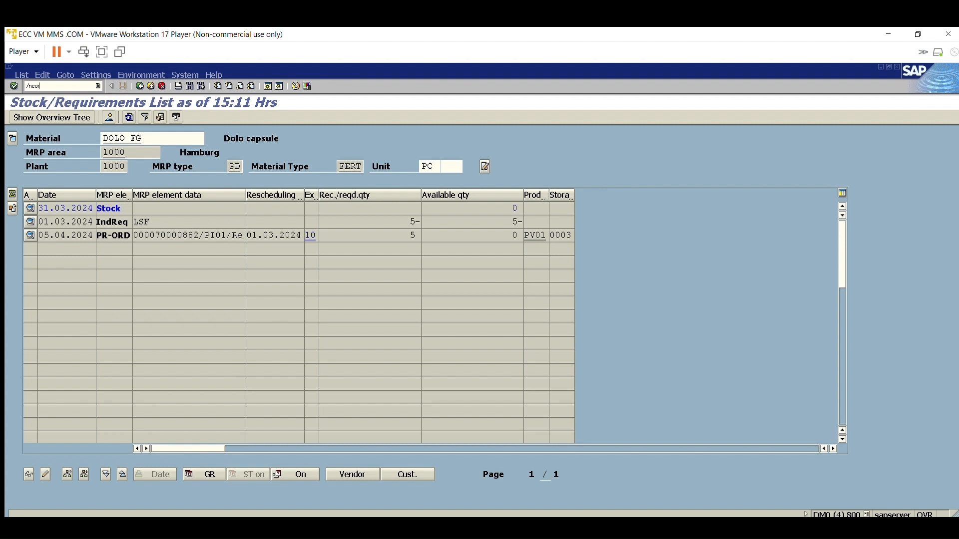
key("Return")
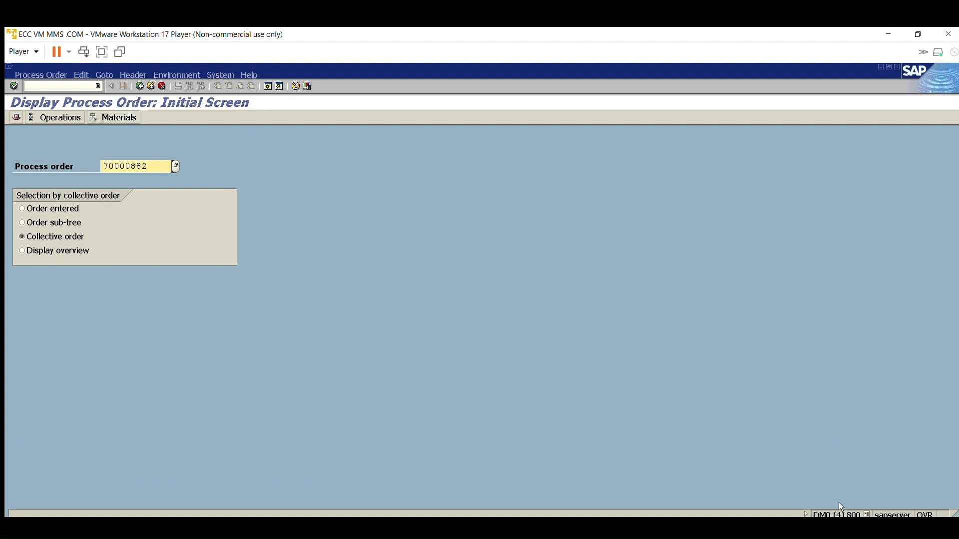
left_click(868, 511)
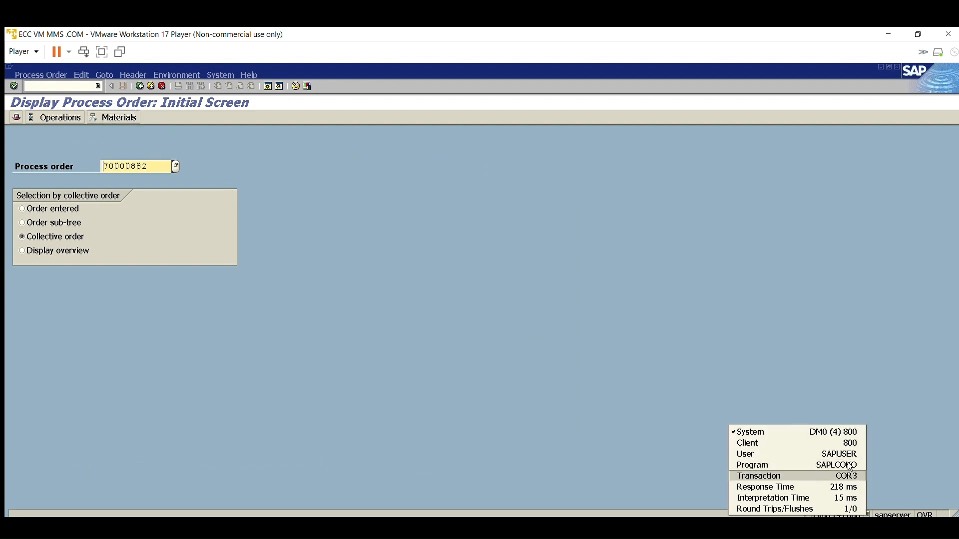
left_click(710, 435)
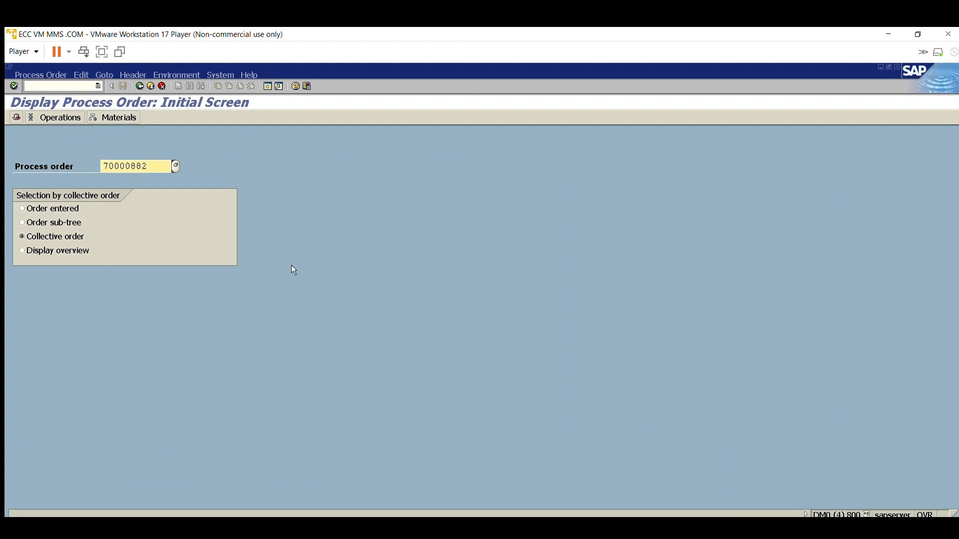
key("Return")
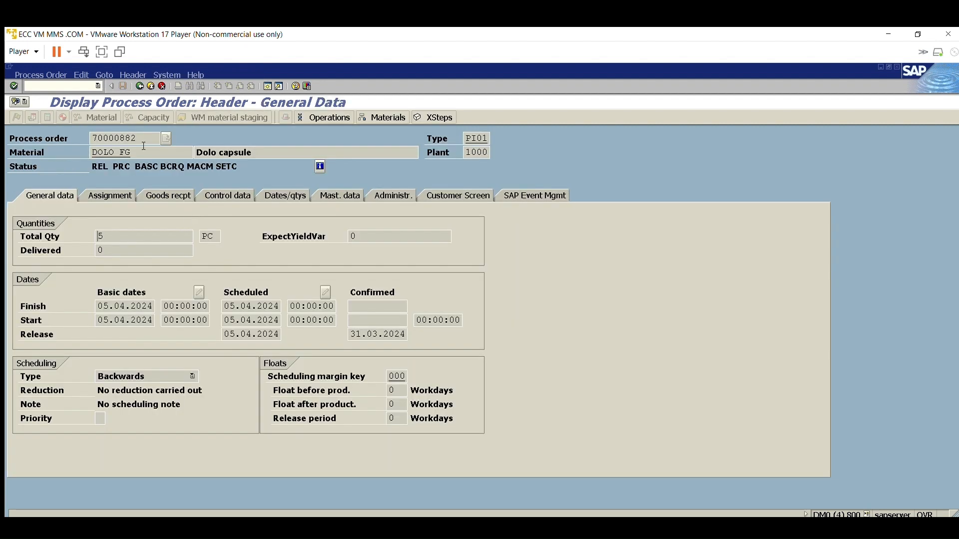
left_click_drag(134, 152, 139, 124)
left_click_drag(493, 122, 455, 123)
left_click(468, 185)
- Open a new session with the goods movement transaction and set it to Goods Issue for an order
left_click(268, 86)
left_click(74, 383)
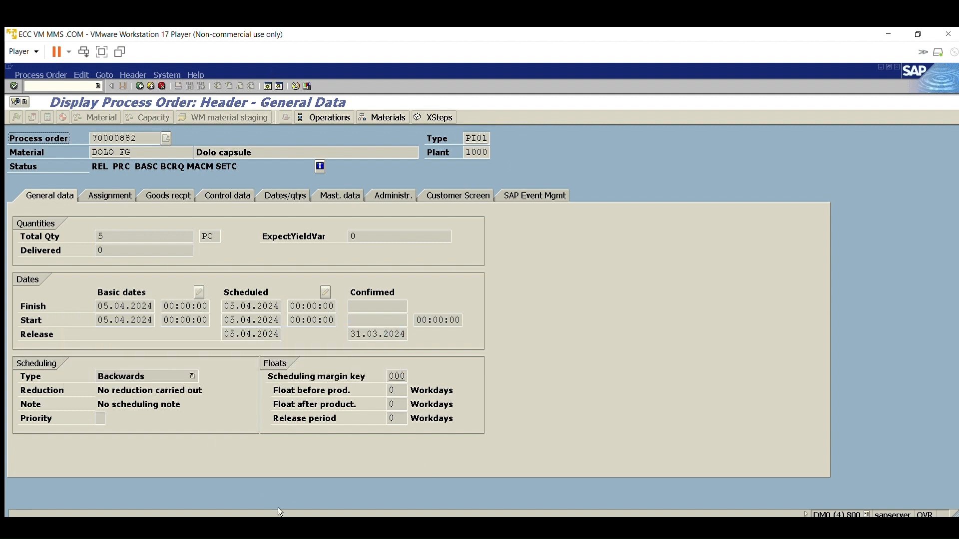
left_click(347, 520)
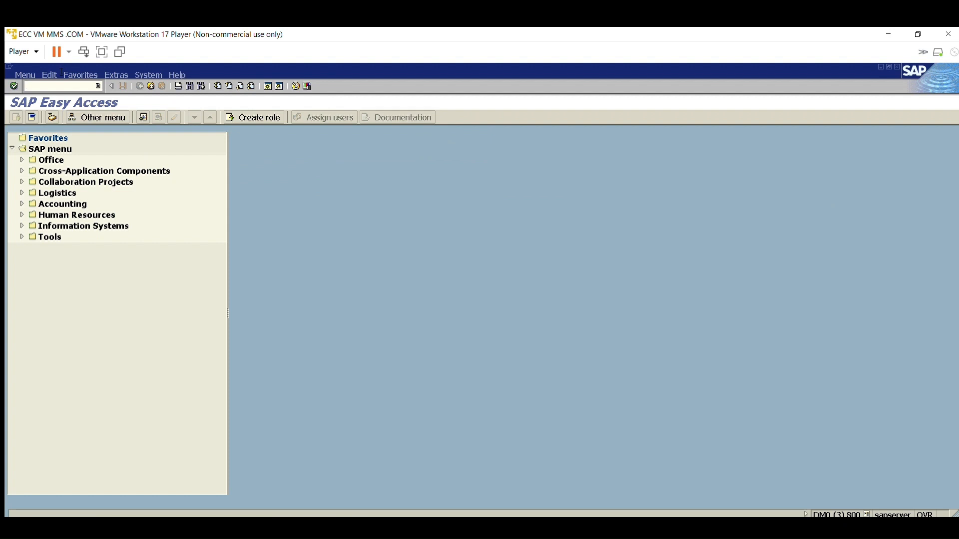
key("Return")
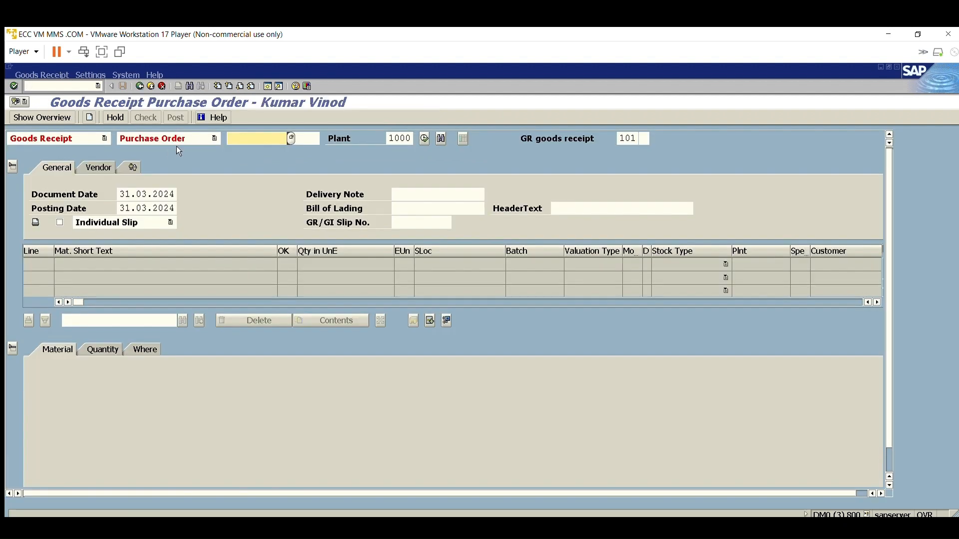
left_click(80, 139)
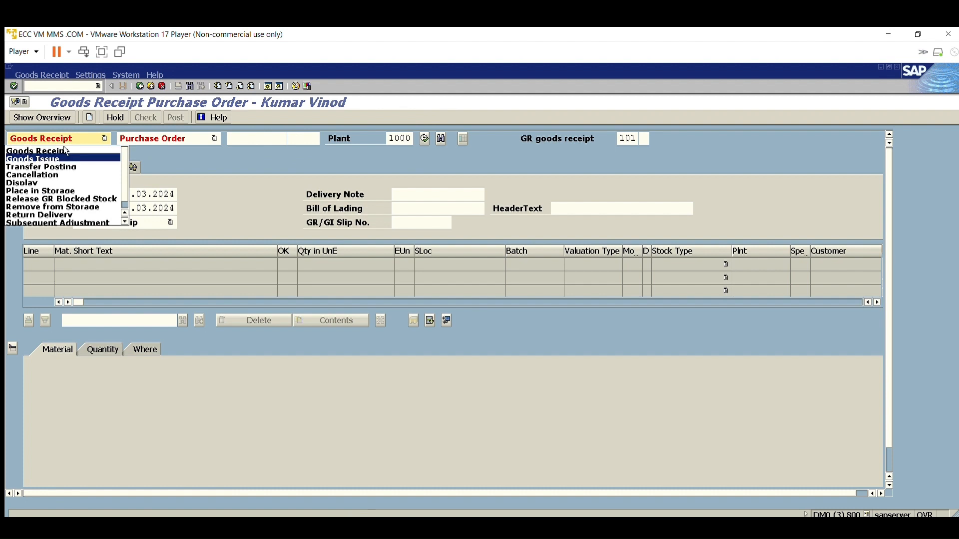
left_click(64, 159)
type("PI01")
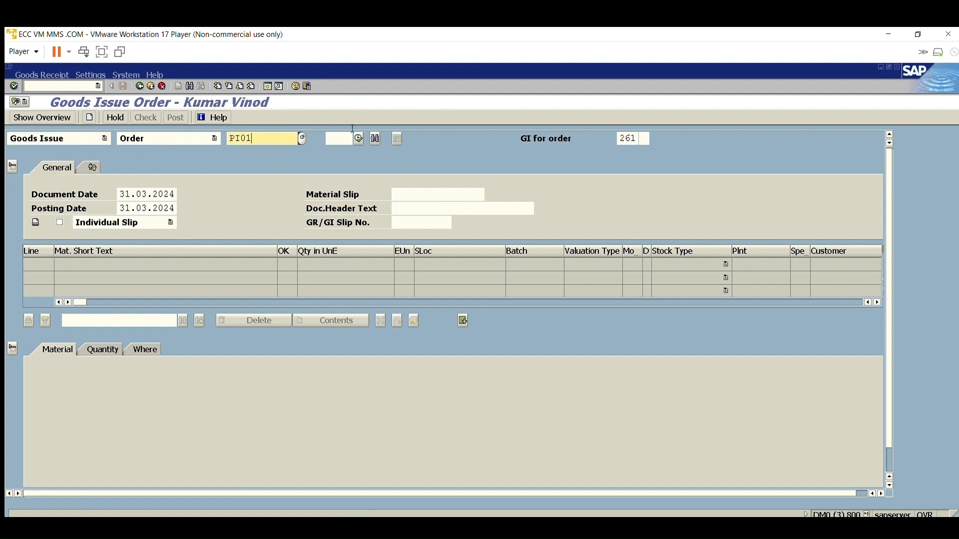
key("BackSpace")
key("BackSpace")
key("BackSpace")
key("BackSpace")
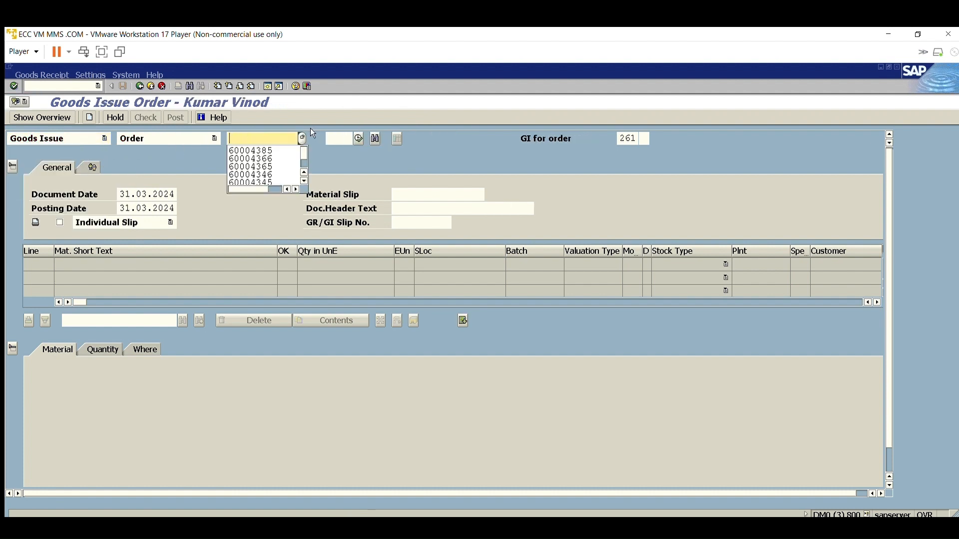
left_click(527, 527)
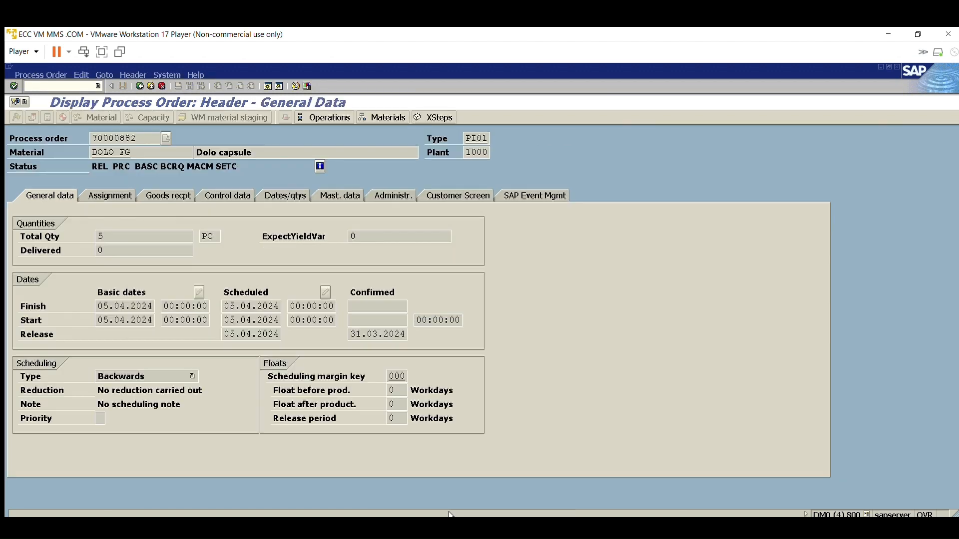
left_click(429, 524)
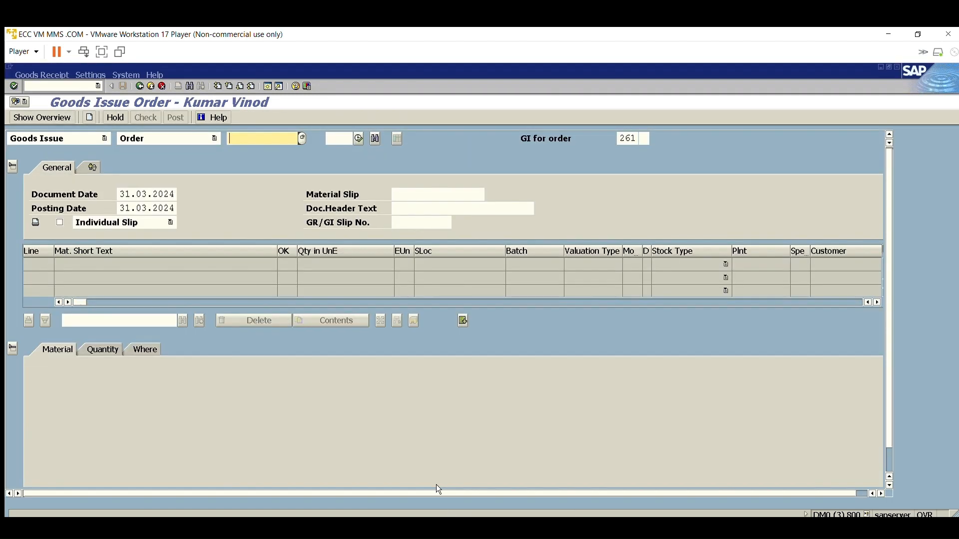
left_click(465, 520)
key("ctrl+y")
left_click_drag(145, 134, 48, 138)
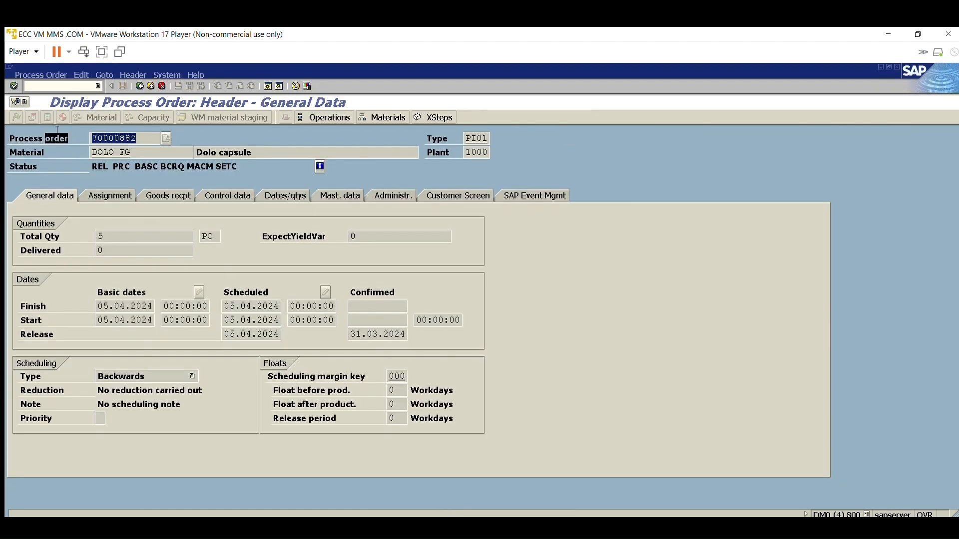
key("ctrl+c")
left_click(400, 523)
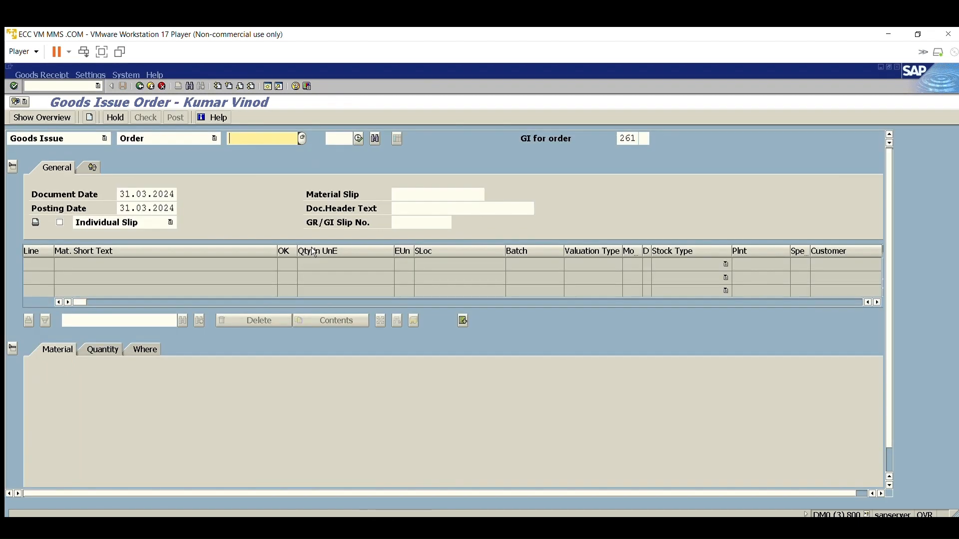
key("ctrl+v")
left_click(263, 138)
key("BackSpace")
key("BackSpace")
key("BackSpace")
key("BackSpace")
key("BackSpace")
key("Delete")
key("Delete")
key("Delete")
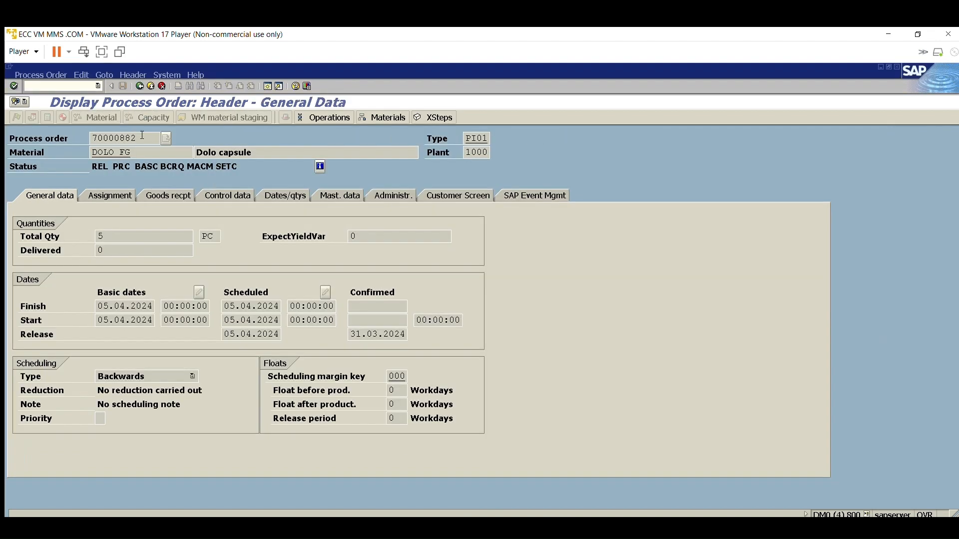
- Copy the process order number from the order display and load that order into the goods issue
left_click_drag(97, 125, 151, 123)
left_click(151, 122)
left_click(370, 522)
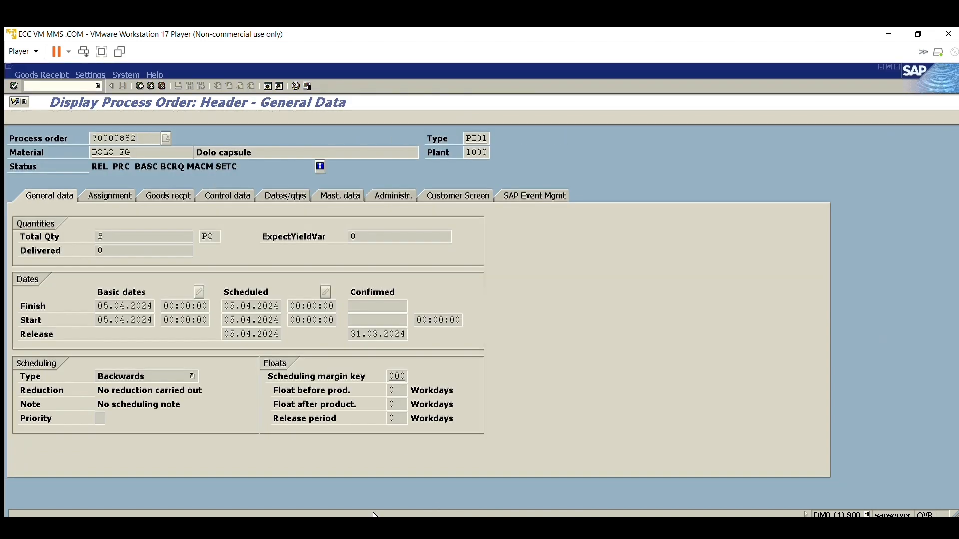
key("ctrl+v")
key("Return")
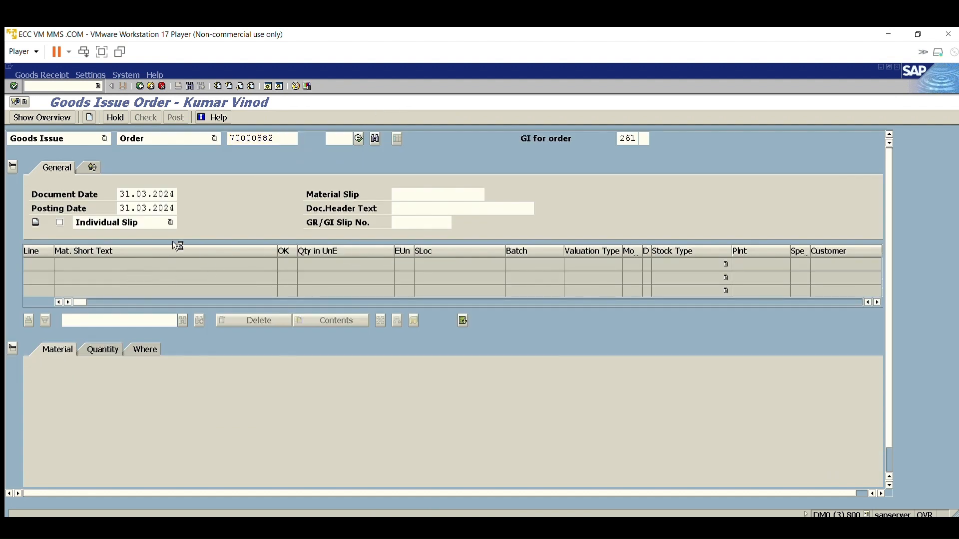
scroll(85, 410, "down", 1)
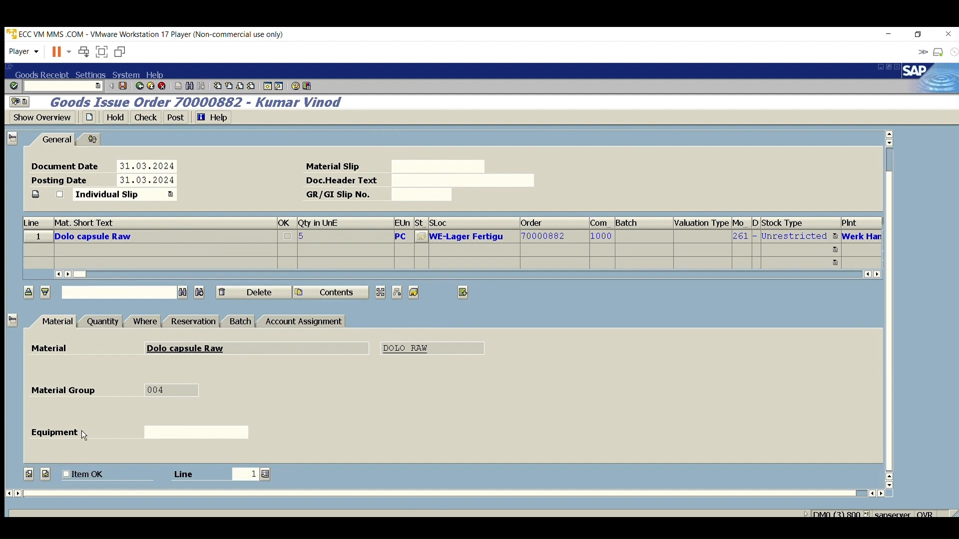
- Mark the Dolo capsule Raw item as OK and review its quantity, location and reservation details
left_click(67, 473)
left_click(119, 321)
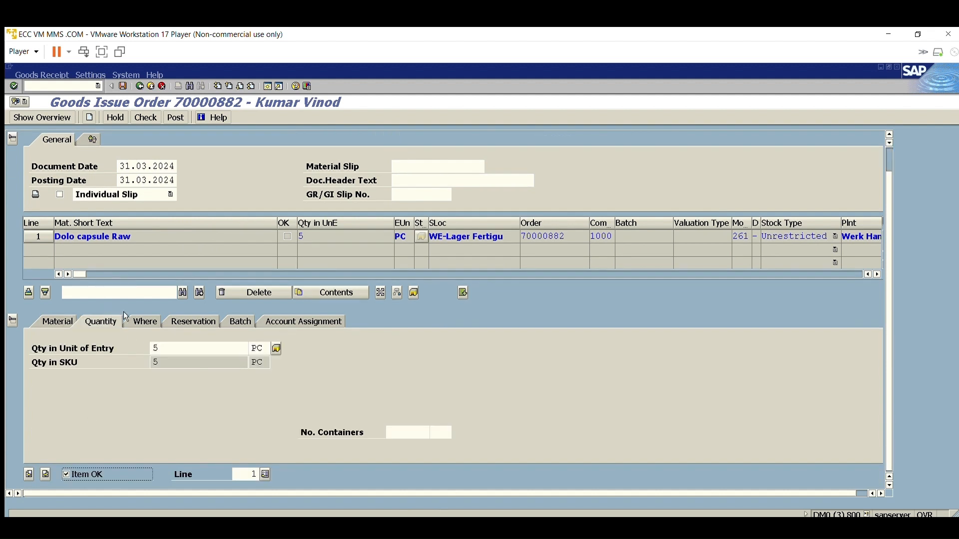
left_click(150, 321)
left_click(196, 319)
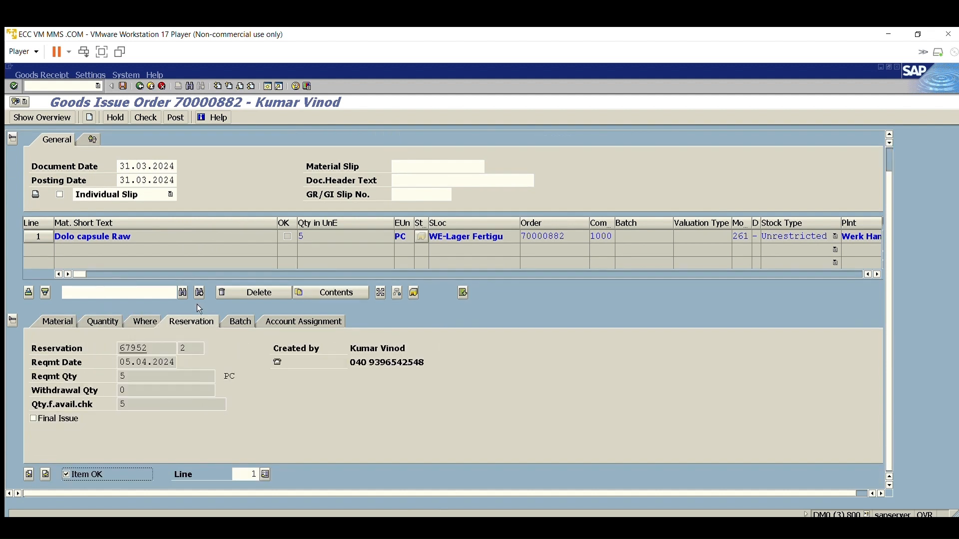
- Assign batch TEST01 to the Dolo capsule Raw item, then check and post the goods issue
left_click(242, 320)
left_click(197, 348)
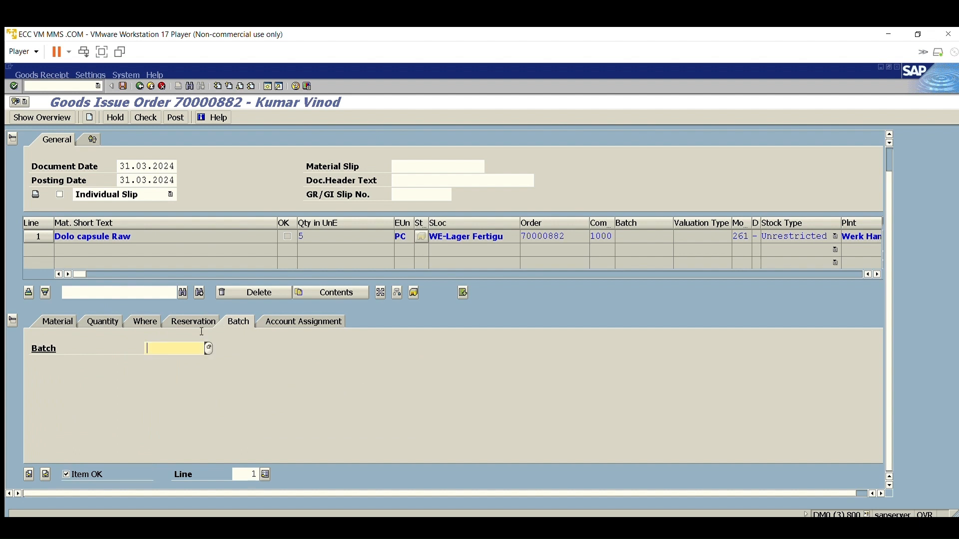
left_click(208, 348)
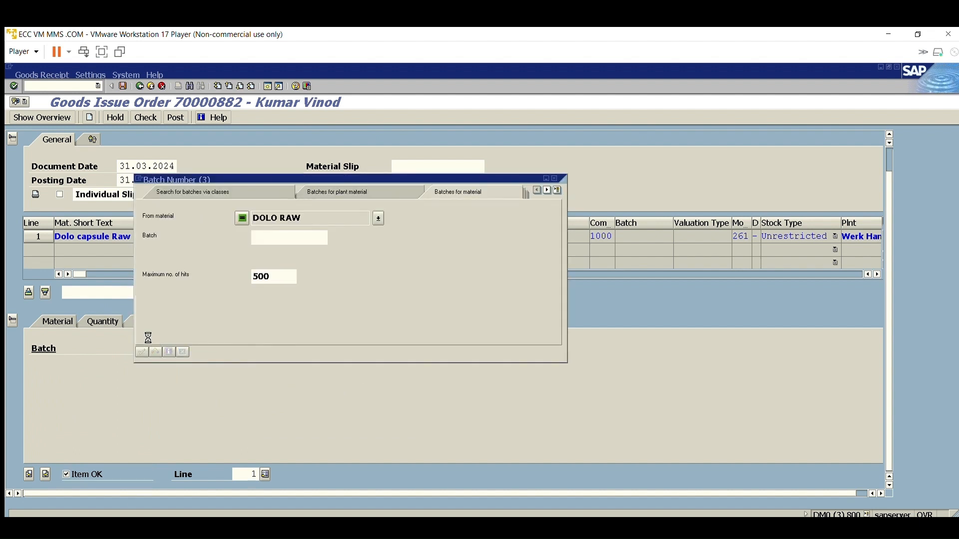
key("Return")
double_click(192, 142)
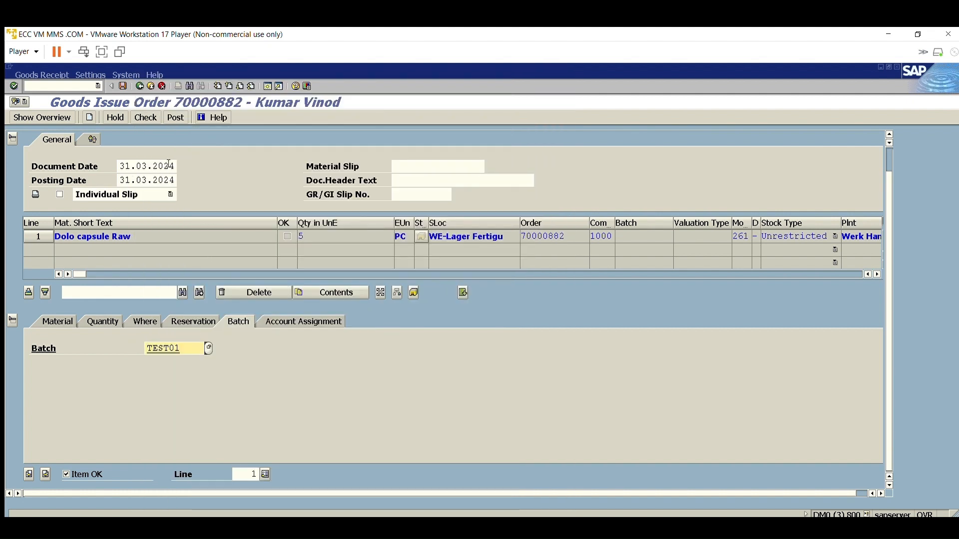
left_click(145, 117)
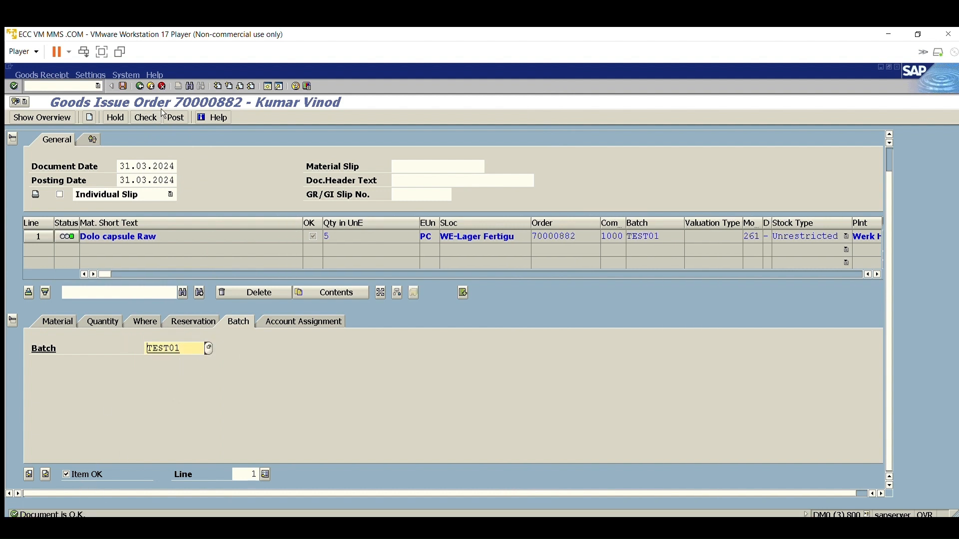
left_click(175, 117)
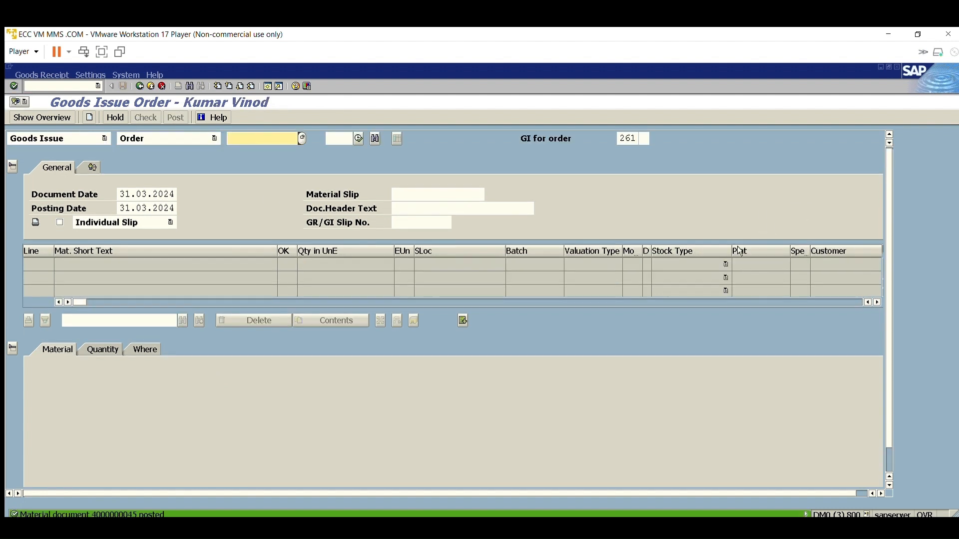
left_click(150, 85)
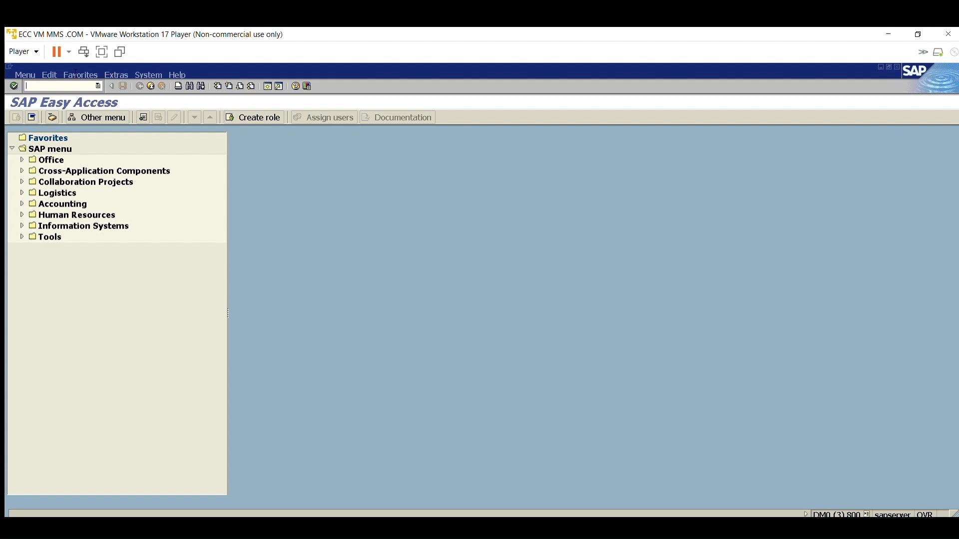
type("cor6n")
key("Return")
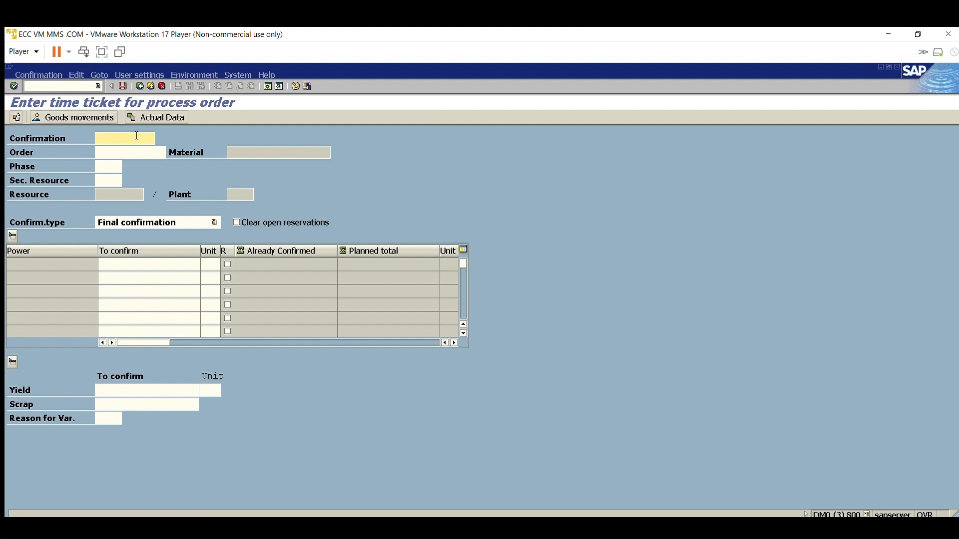
left_click(118, 167)
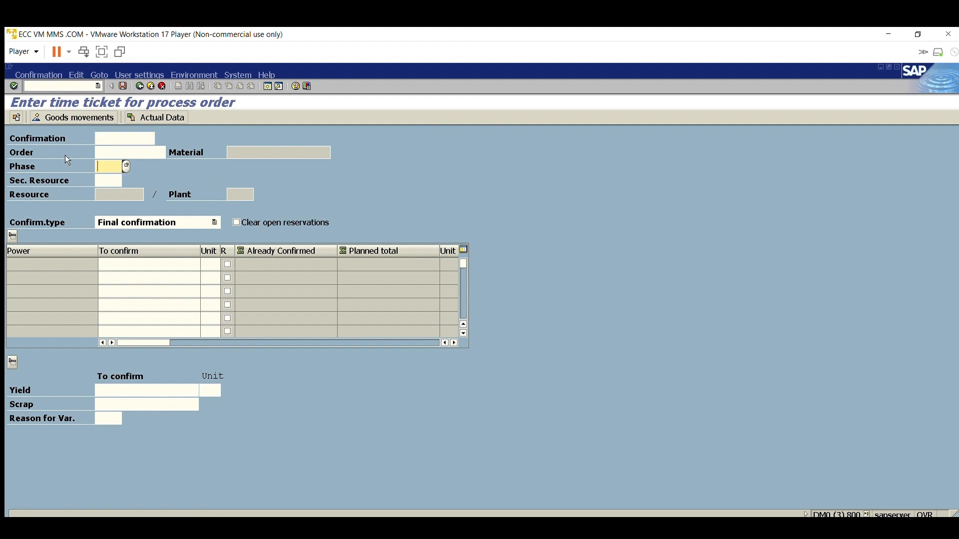
- Start an order-level confirmation with transaction CORK and load the DOLO FG process order by its number
left_click(73, 85)
type("/ncork")
key("Return")
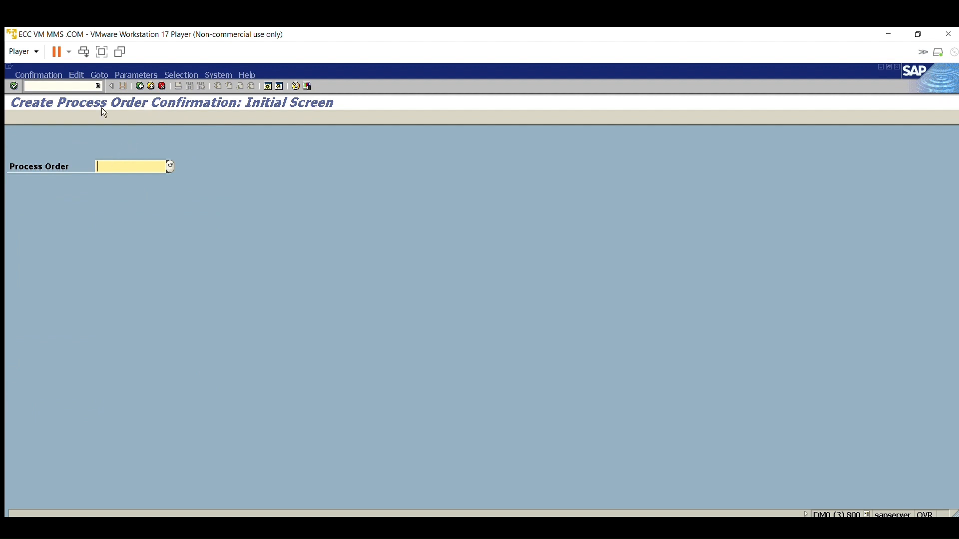
left_click(66, 84)
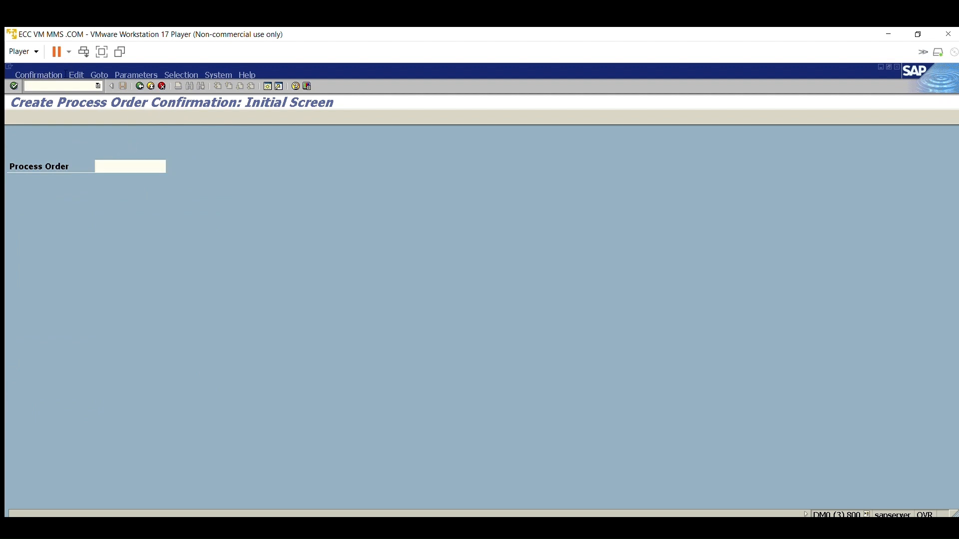
type("/nc")
key("BackSpace")
key("BackSpace")
left_click(120, 151)
type("70000882")
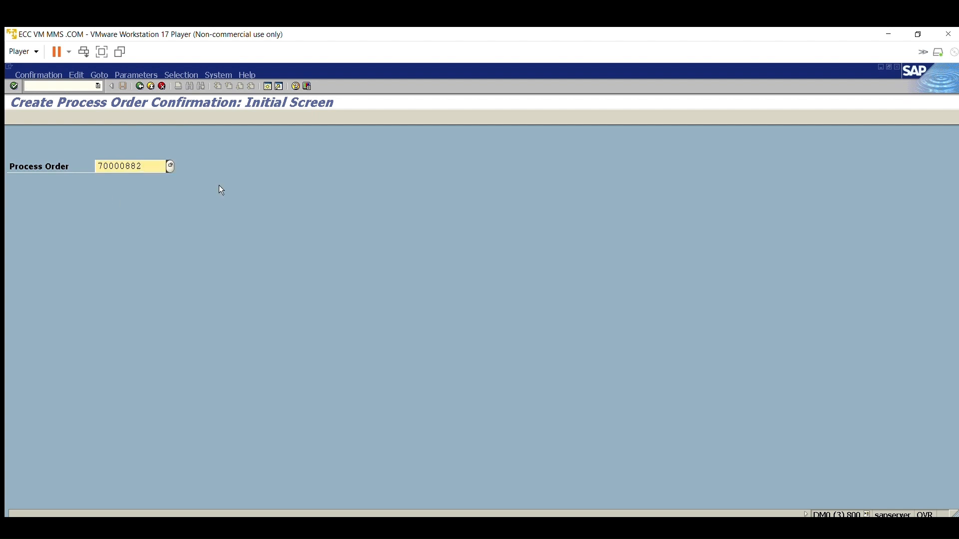
key("Return")
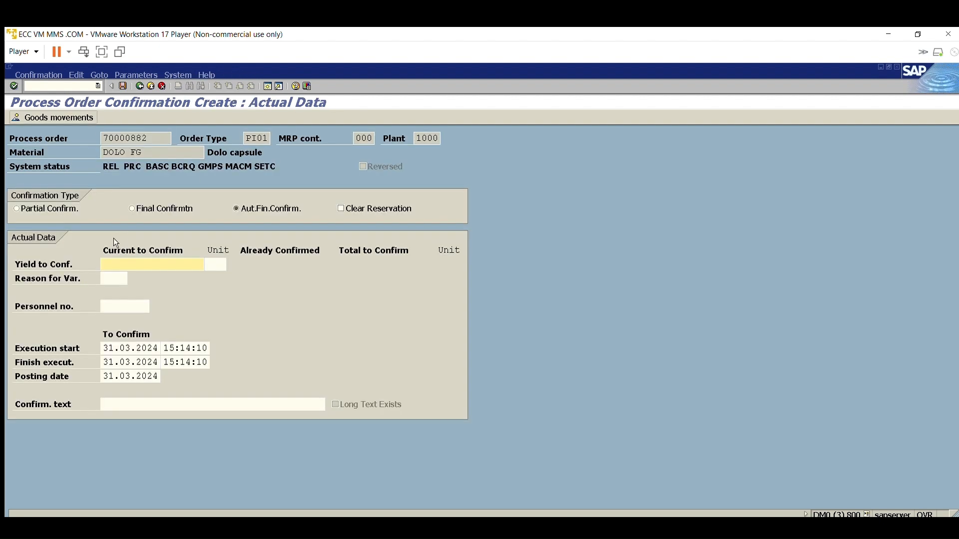
- Enter a yield of 1 PC as a final confirmation and save the process order confirmation
type("1")
left_click(150, 209)
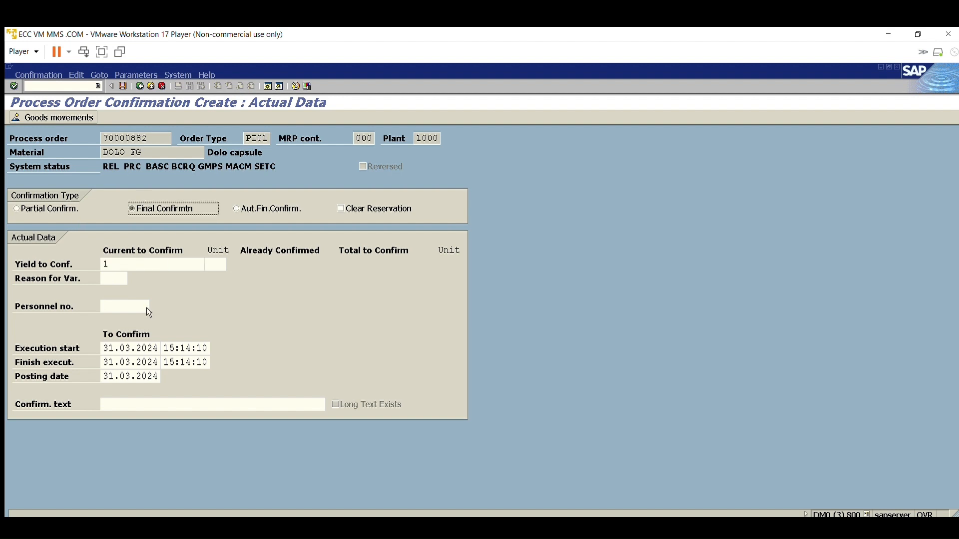
key("Return")
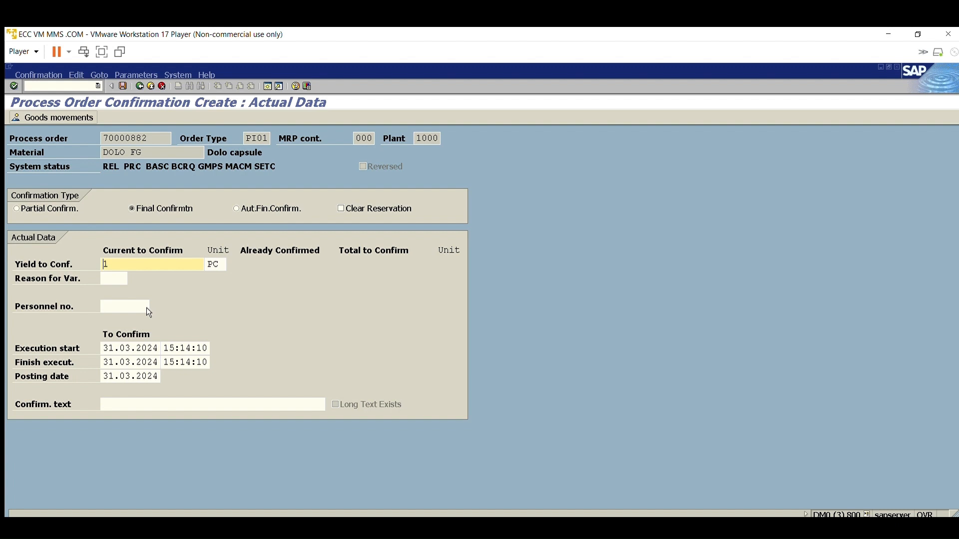
left_click(123, 85)
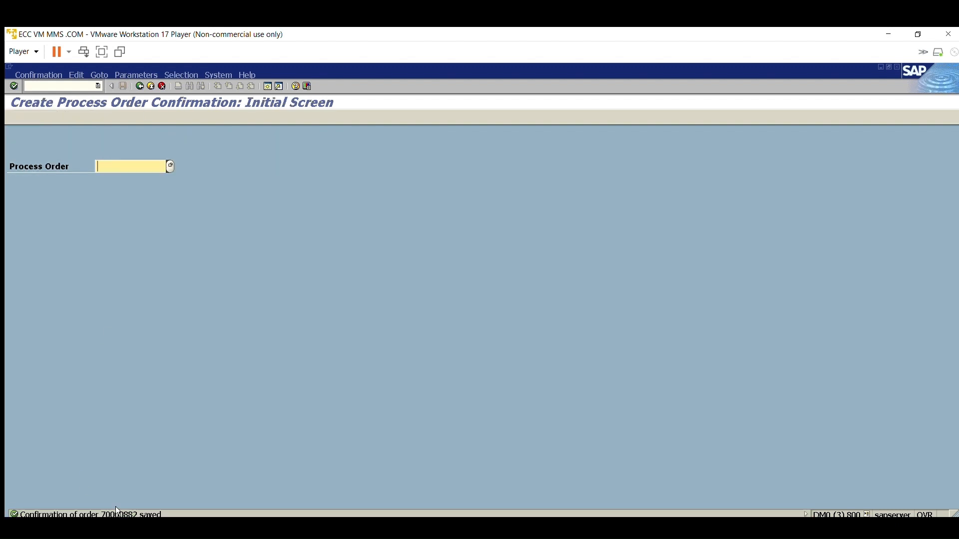
- Reload the process order display and check its system status and expected yield variance
left_click(448, 518)
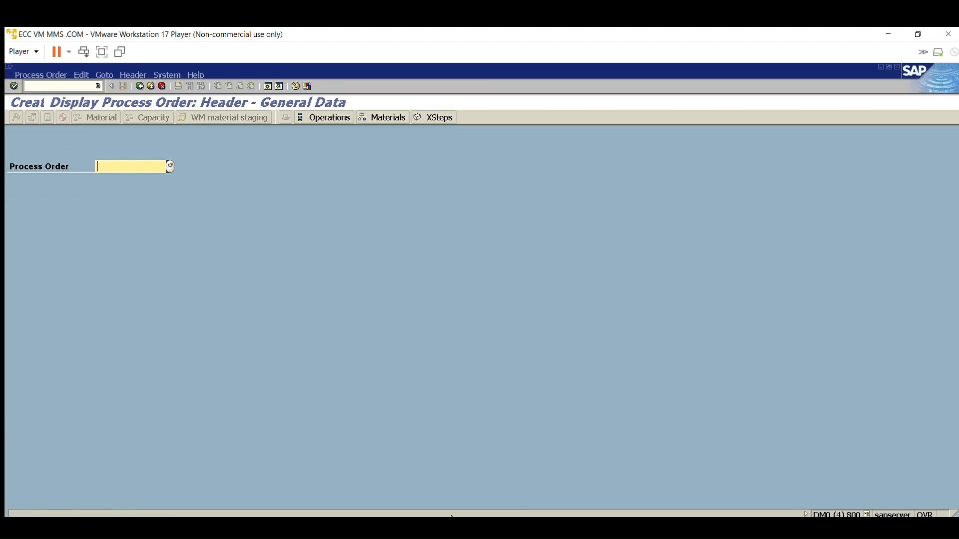
left_click_drag(93, 167, 239, 155)
left_click(141, 85)
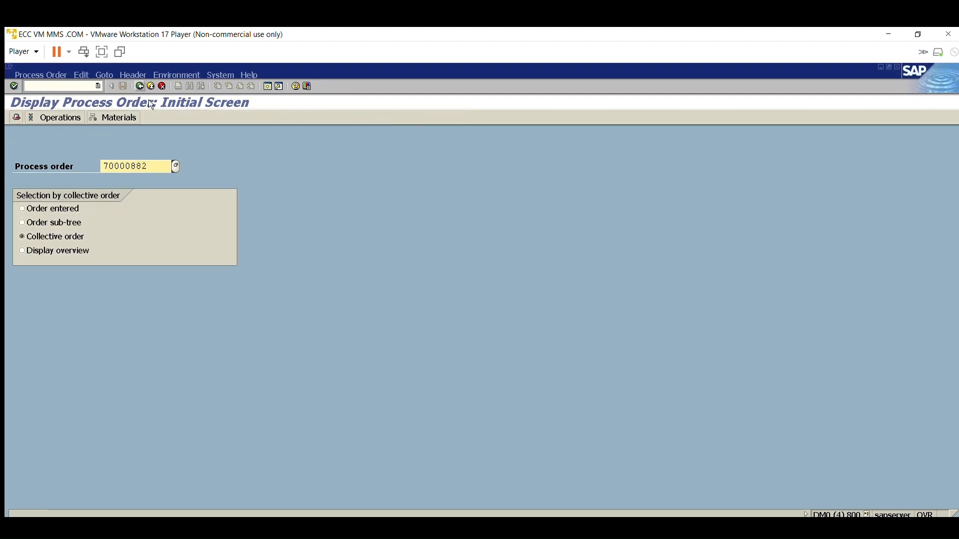
key("Return")
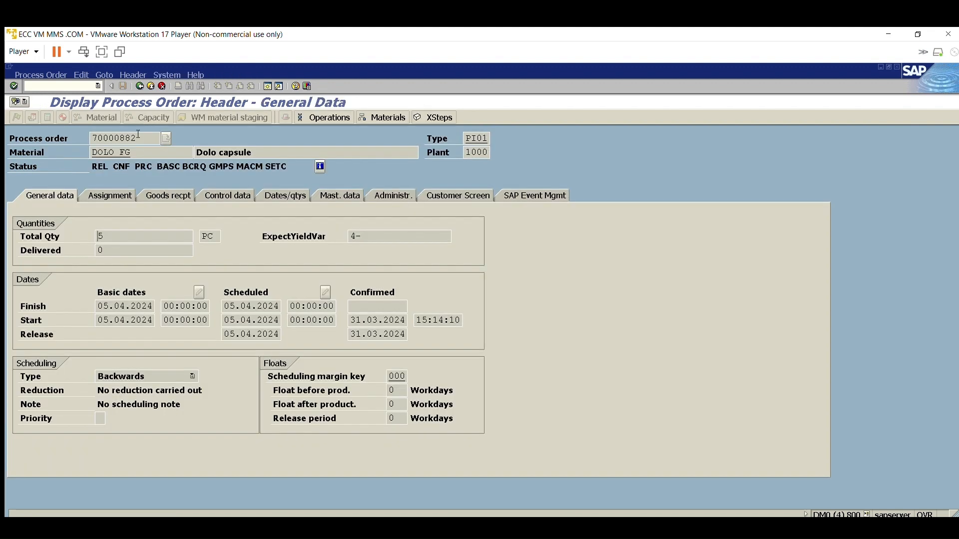
left_click_drag(114, 167, 264, 152)
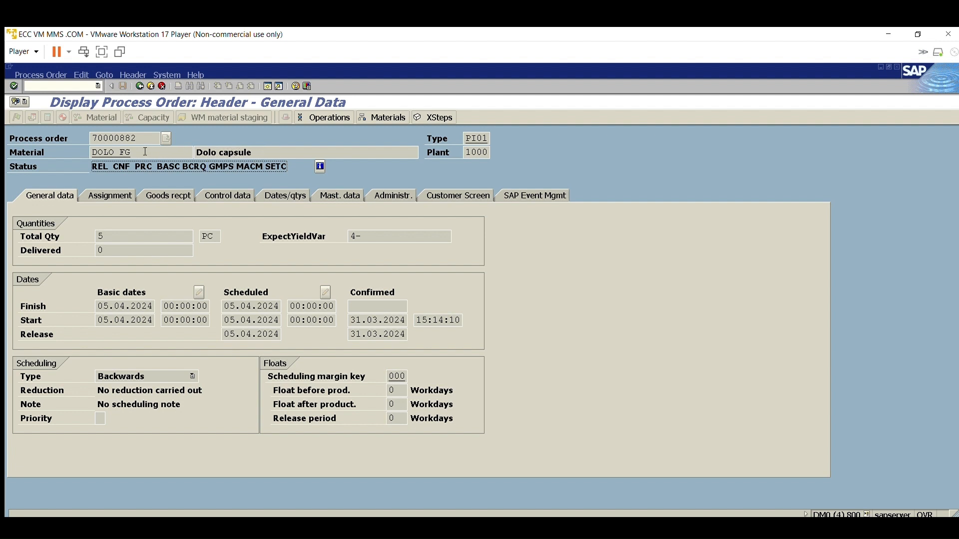
left_click_drag(100, 166, 100, 166)
left_click(140, 85)
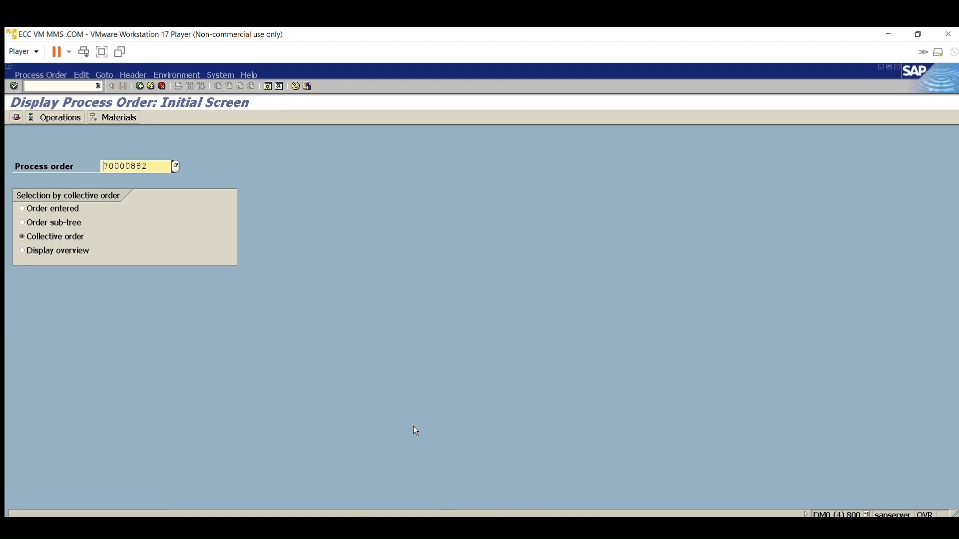
key("Return")
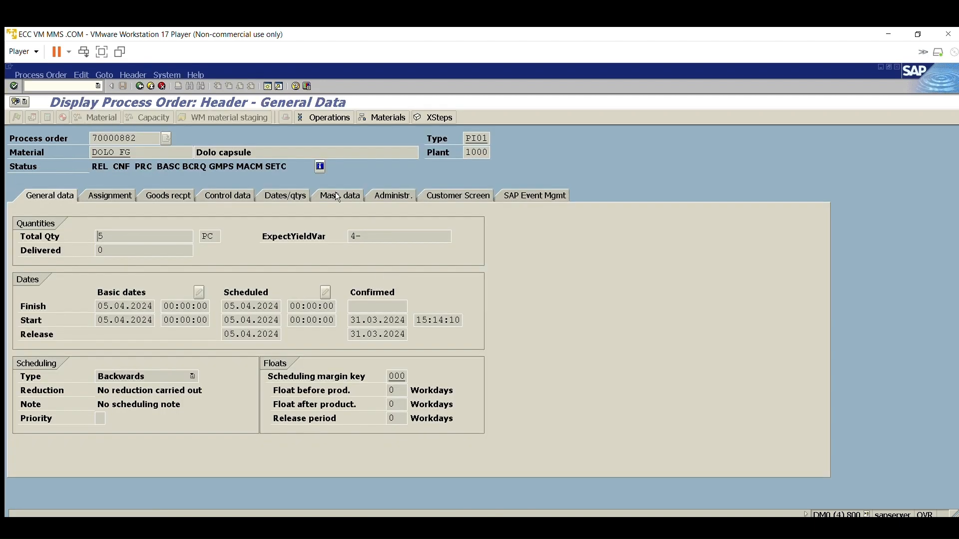
left_click(351, 236)
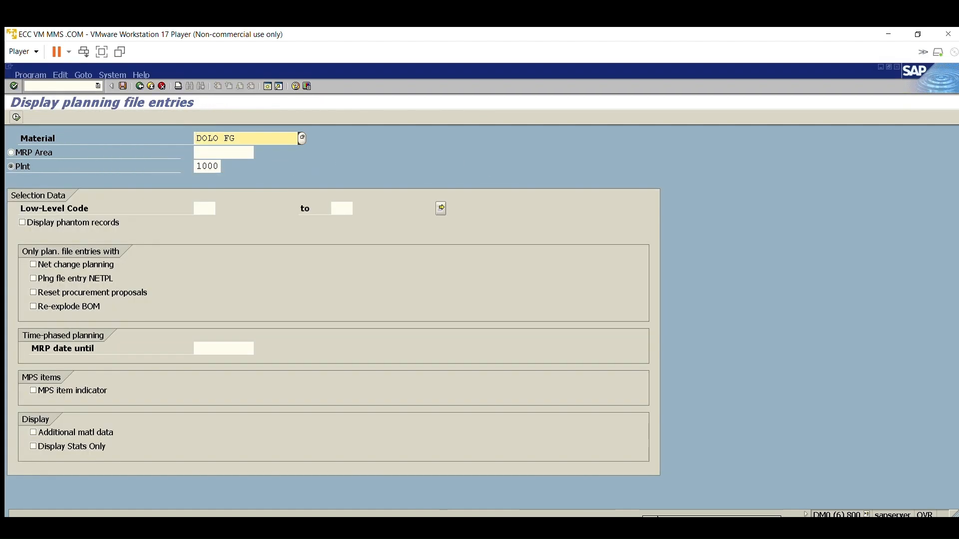
- Reload the DOLO FG process order by its number for another order confirmation and proceed despite the status warning
left_click(532, 523)
left_click(460, 520)
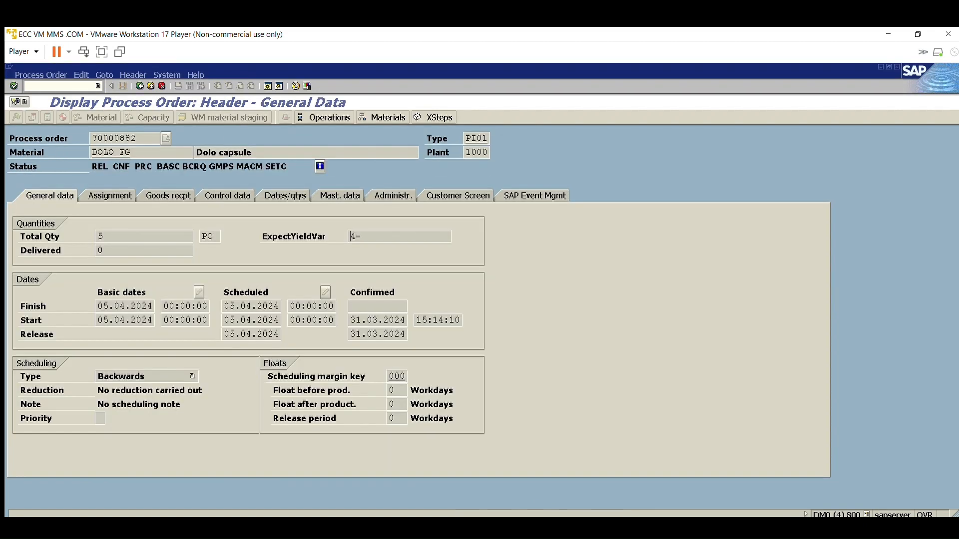
left_click(365, 518)
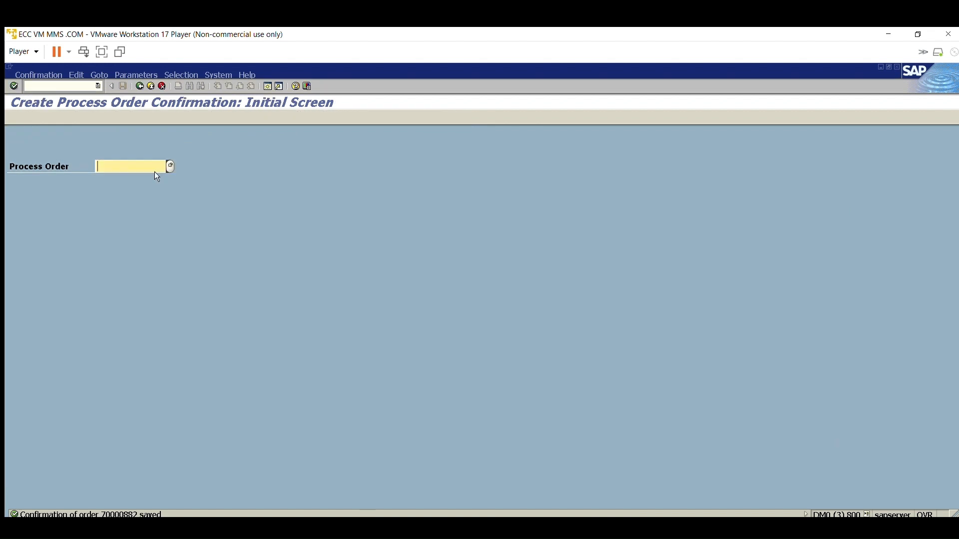
left_click(136, 171)
type("dVar  4-")
key("BackSpace")
key("BackSpace")
key("BackSpace")
key("BackSpace")
key("BackSpace")
key("BackSpace")
key("BackSpace")
key("Down")
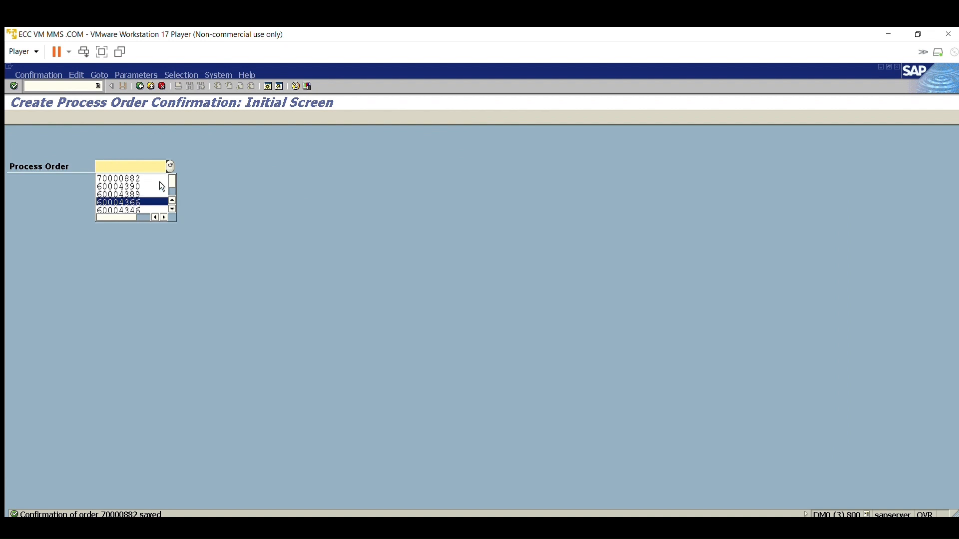
key("Up")
key("Up")
key("Up")
key("Return")
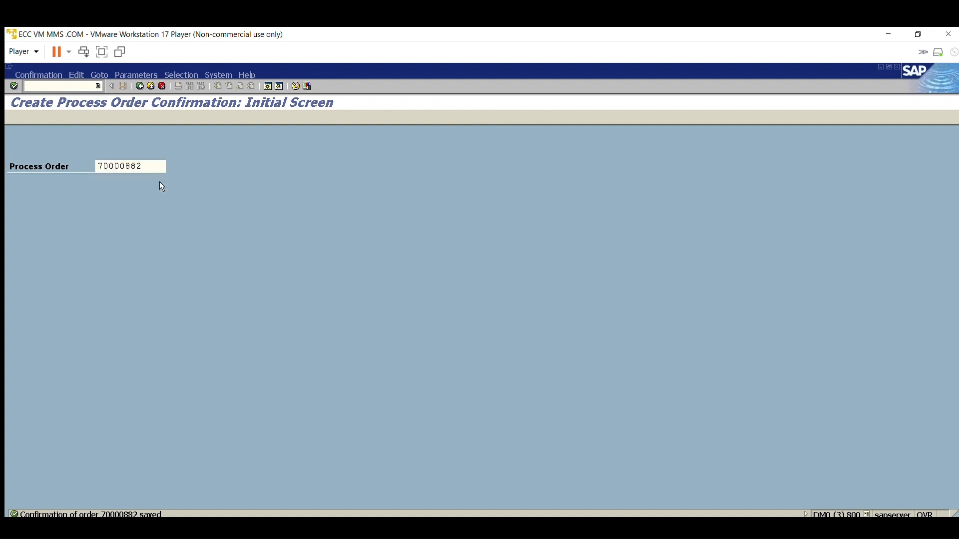
key("Return")
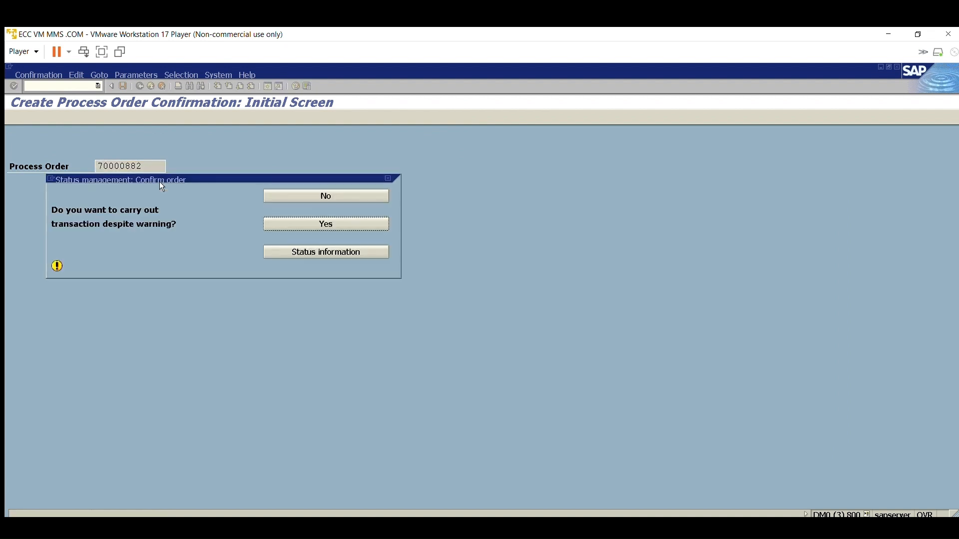
left_click(314, 222)
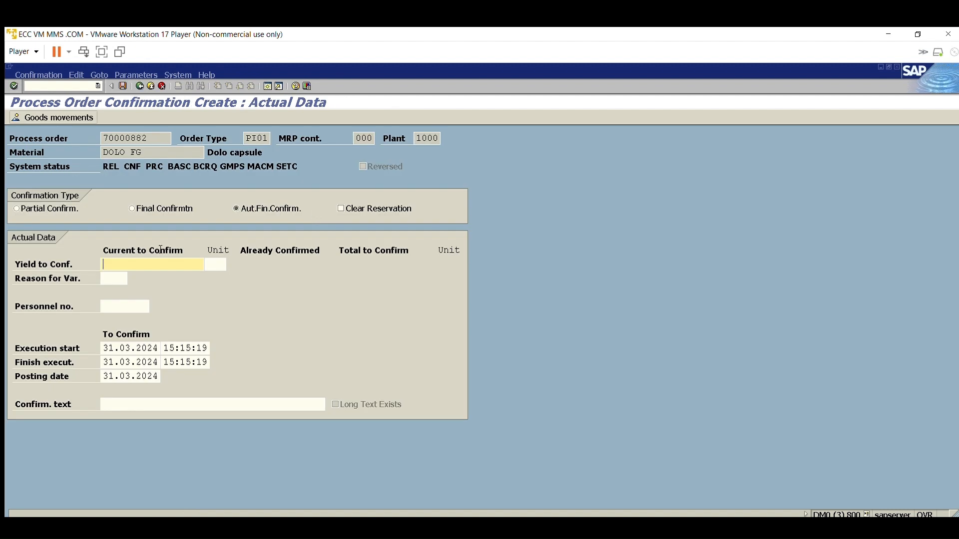
- Enter a yield of 4 as a final confirmation and save the process order confirmation
type("4")
left_click(143, 208)
key("Return")
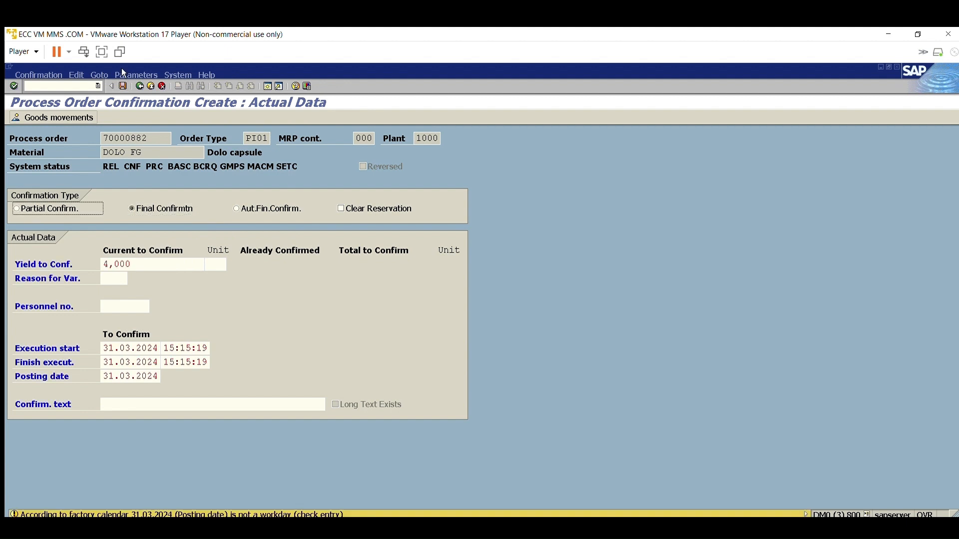
key("ctrl+s")
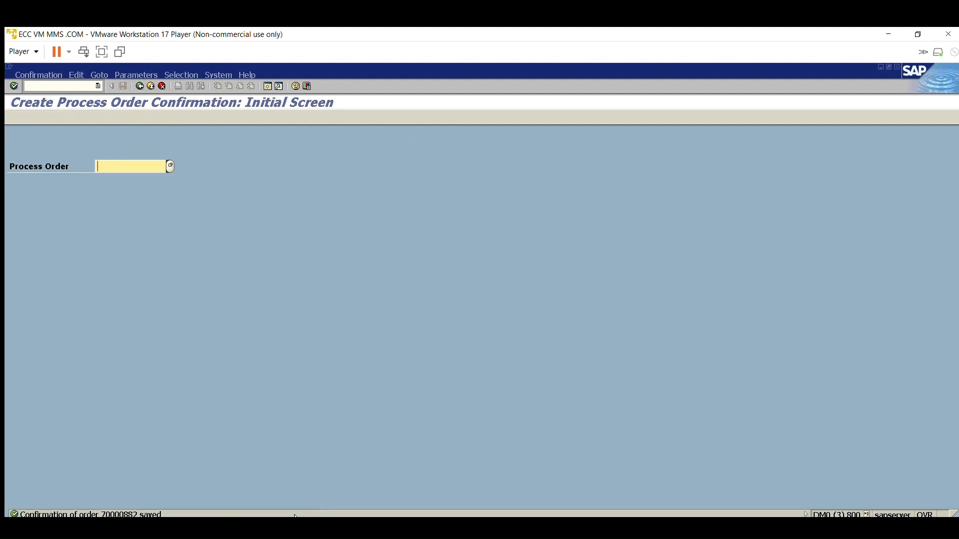
- Redisplay the process order header and check its expected yield variance after the second confirmation
left_click(505, 525)
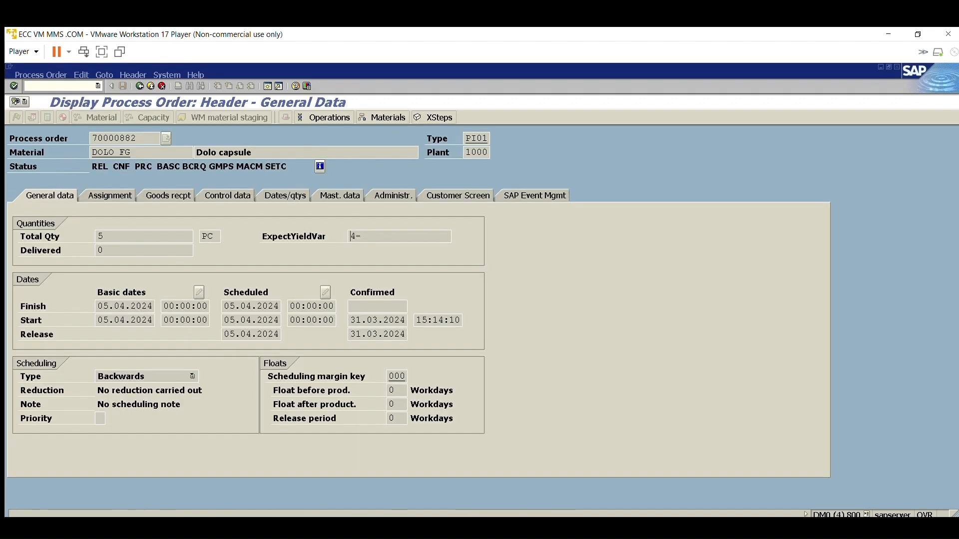
key("F3")
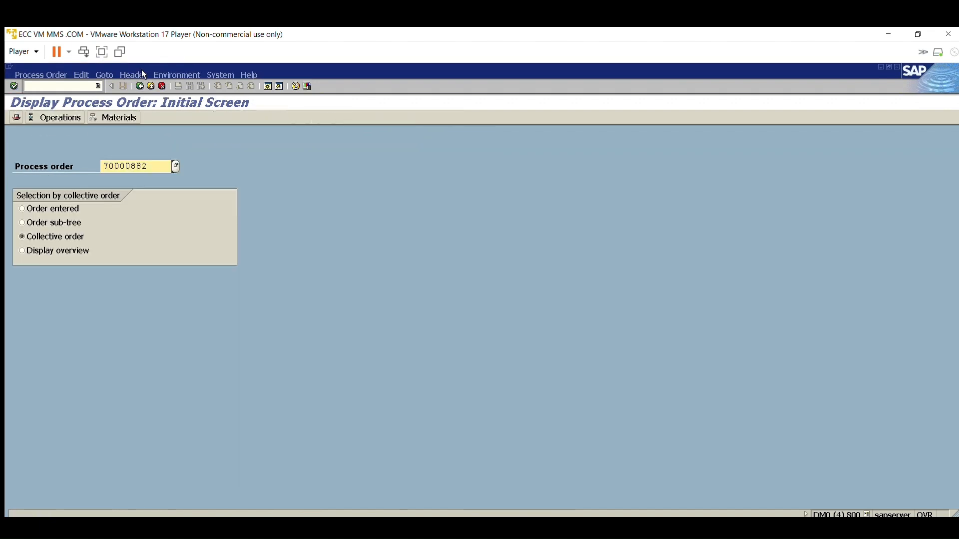
key("Return")
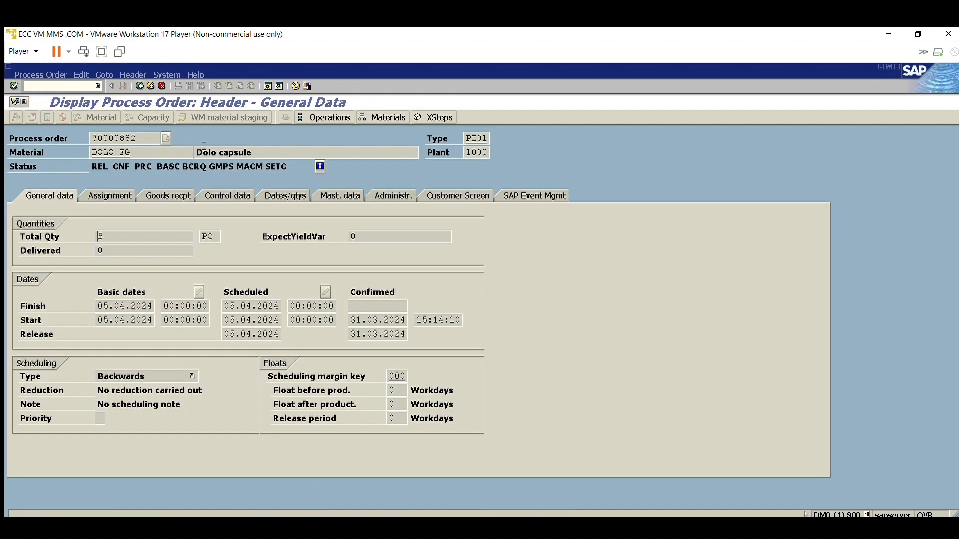
key("Tab")
- Start transaction MIGO for a goods receipt with reference to an order and load the process order by its number
mouse_move(136, 135)
left_mouse_down()
mouse_move(60, 124)
mouse_move(148, 125)
left_mouse_up()
left_click(168, 182)
type("/nmigo")
key("Return")
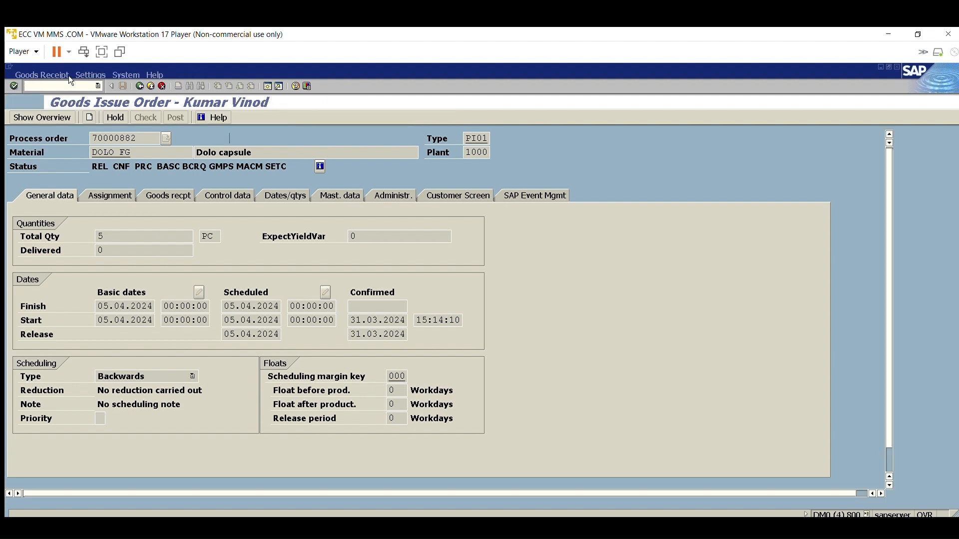
left_click(102, 138)
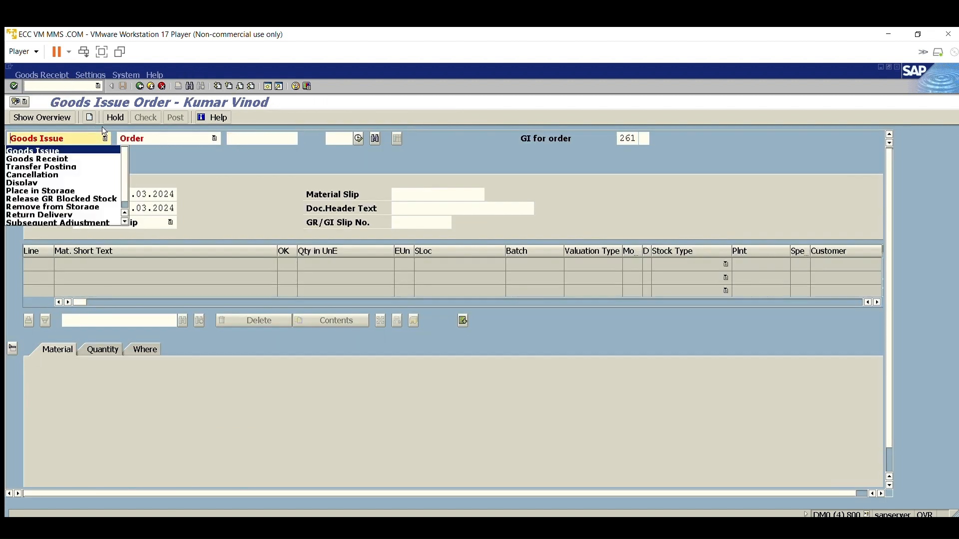
left_click(75, 149)
left_click(214, 138)
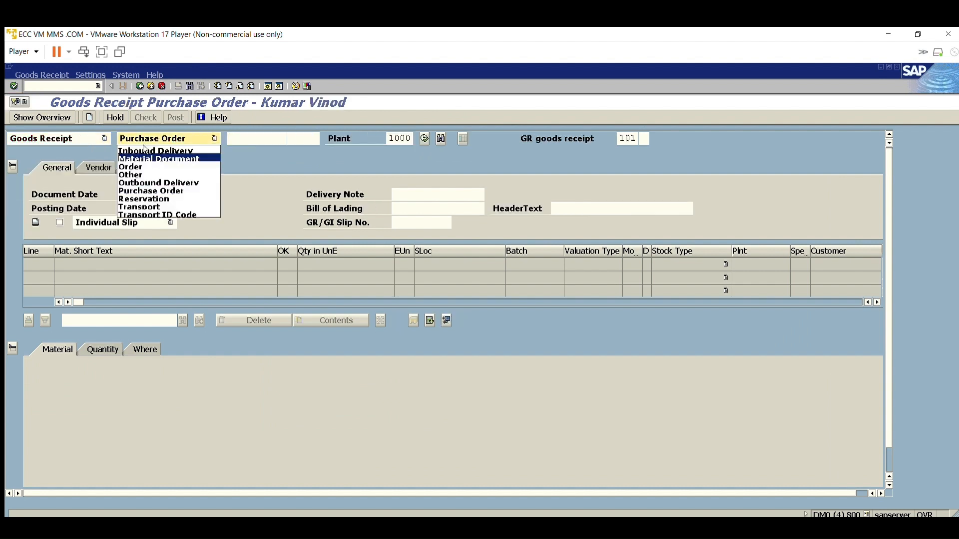
left_click(133, 173)
left_click(160, 134)
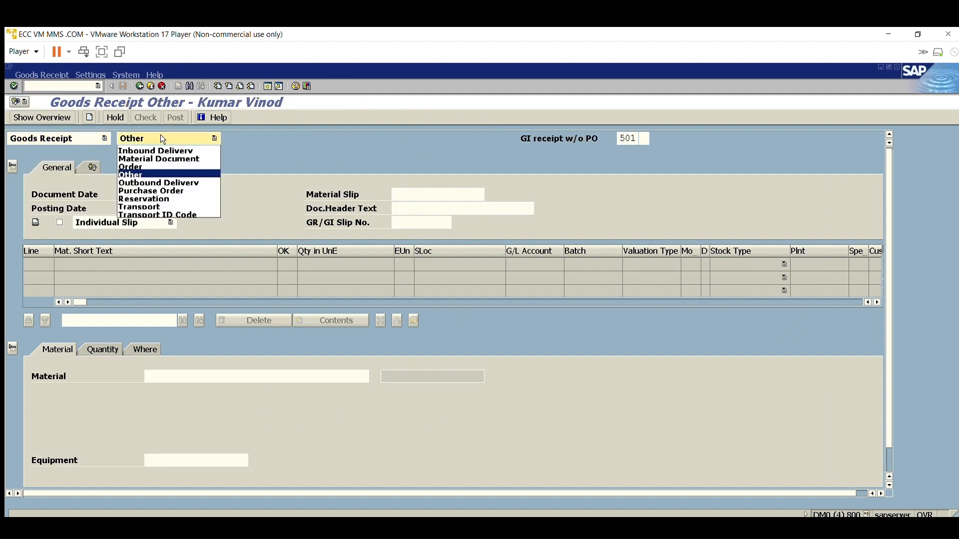
left_click(134, 164)
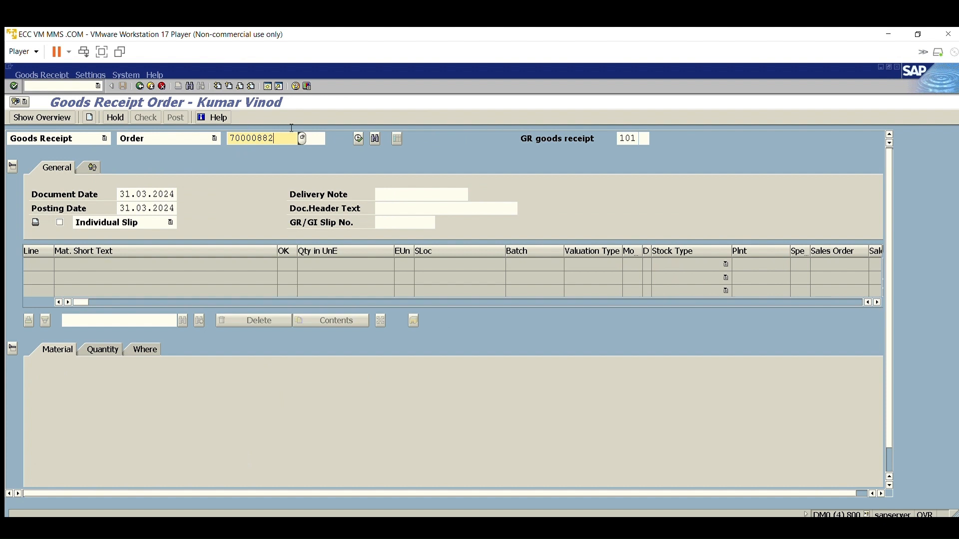
left_click(358, 138)
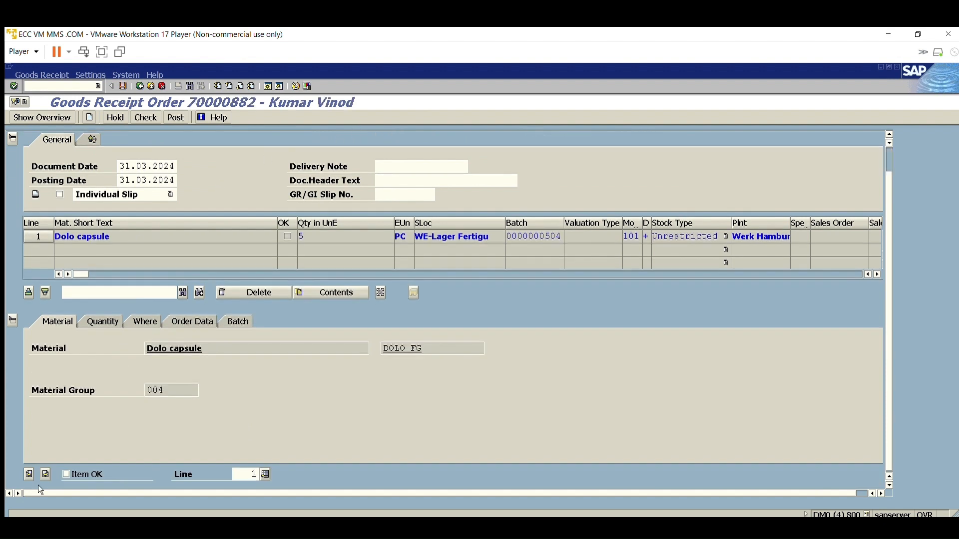
- Mark the Dolo capsule item as OK and review its quantity, order data, storage location and batch details
left_click(66, 474)
left_click(110, 323)
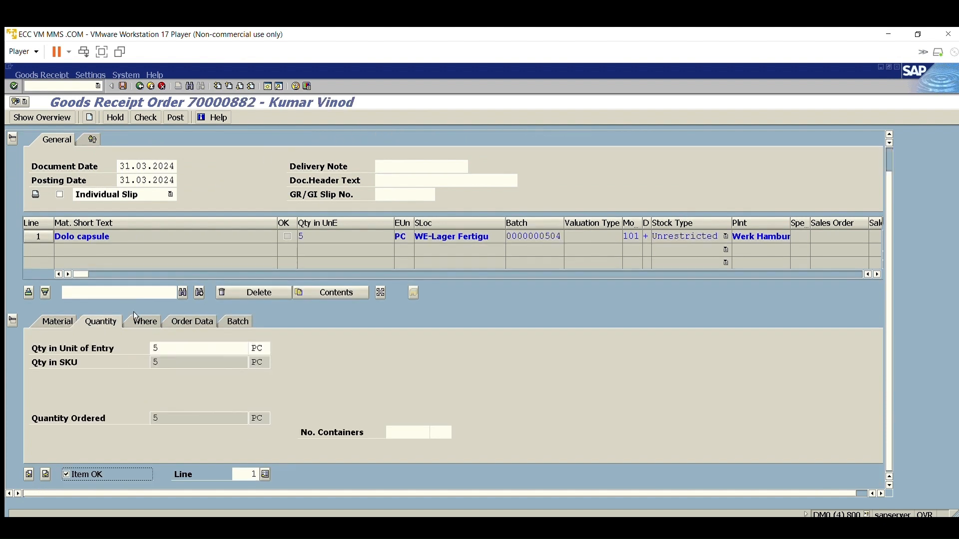
left_click(148, 318)
left_click(193, 307)
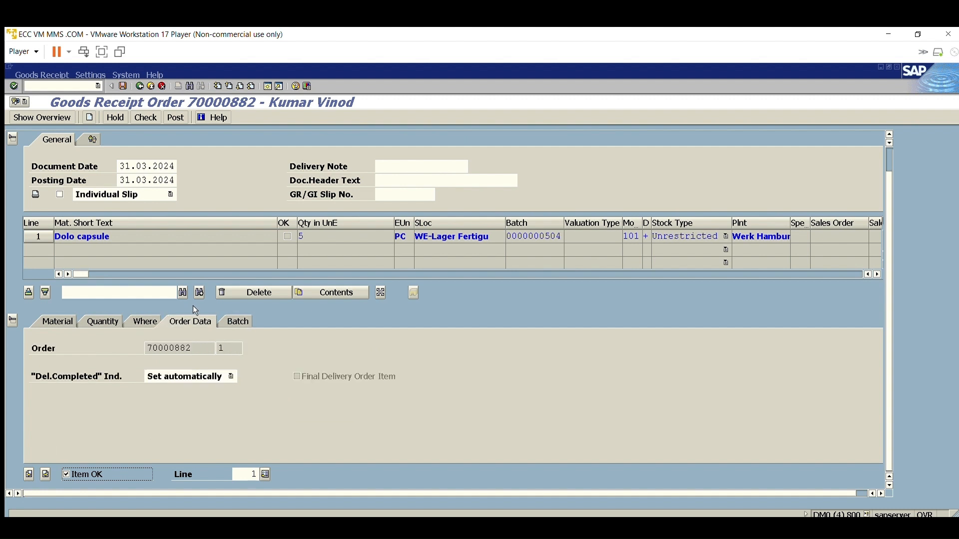
left_click(150, 315)
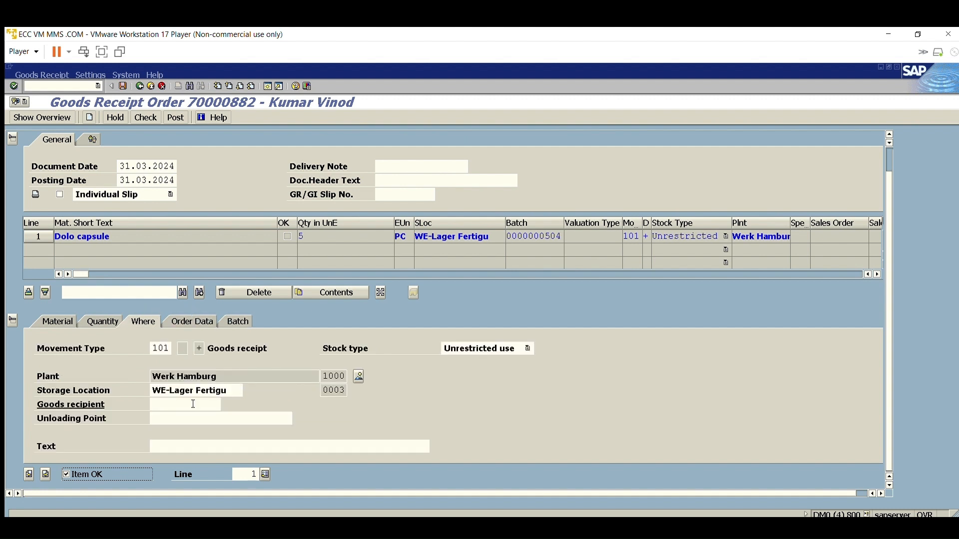
left_click(242, 314)
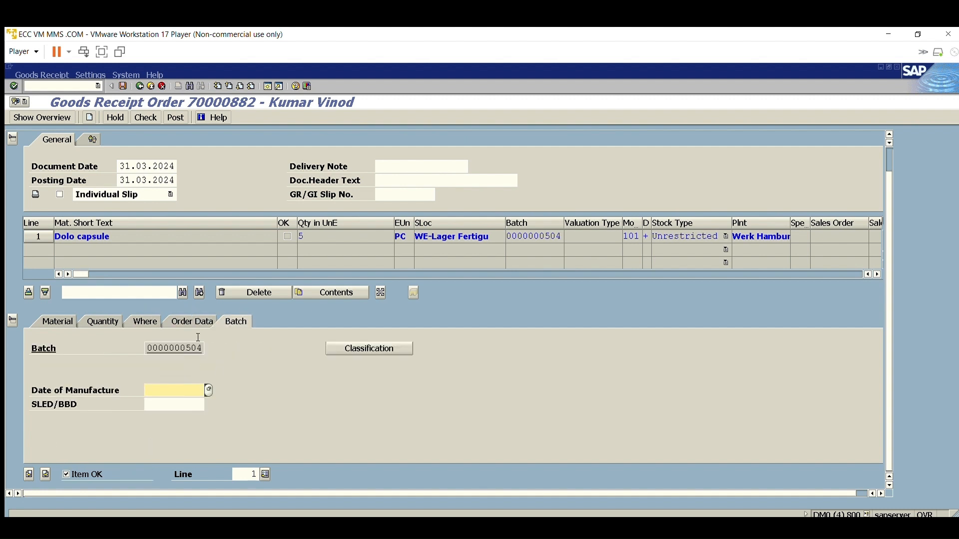
- Set the batch's date of manufacture to 31.03.2024 and SLED/BBD to 30.09.2024, then check the goods receipt document
left_click_drag(199, 344, 125, 341)
left_click(157, 385)
left_click(208, 388)
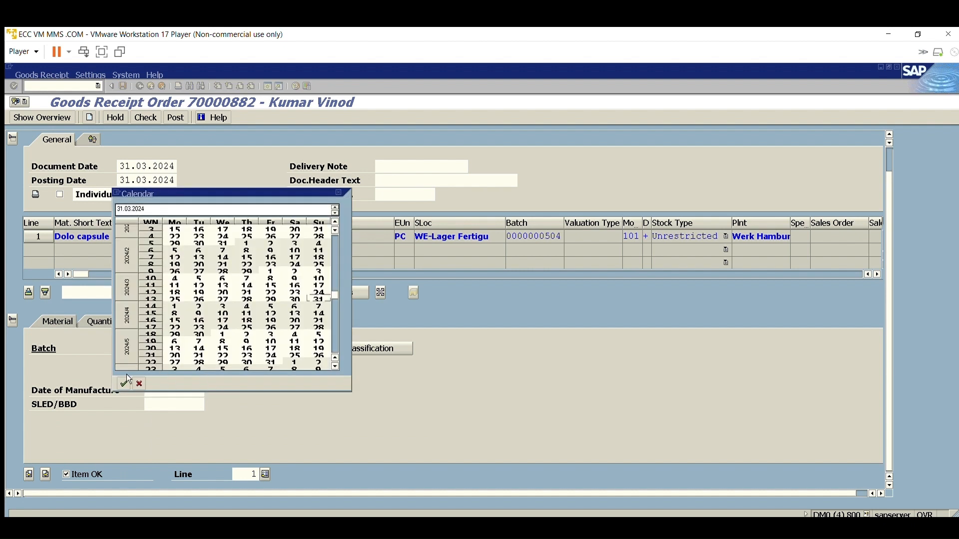
left_click(139, 384)
key("Down")
key("Return")
key("Tab")
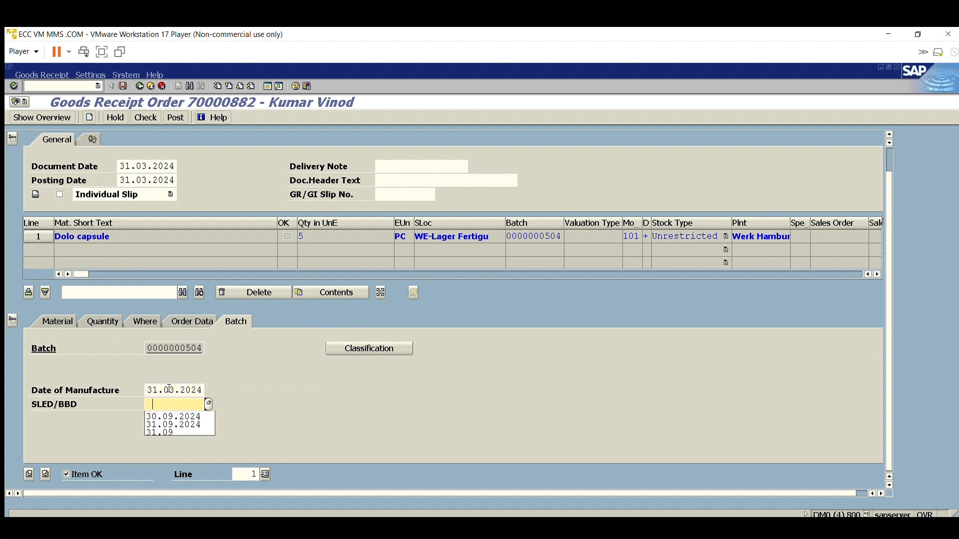
key("Down")
key("Return")
left_click(145, 119)
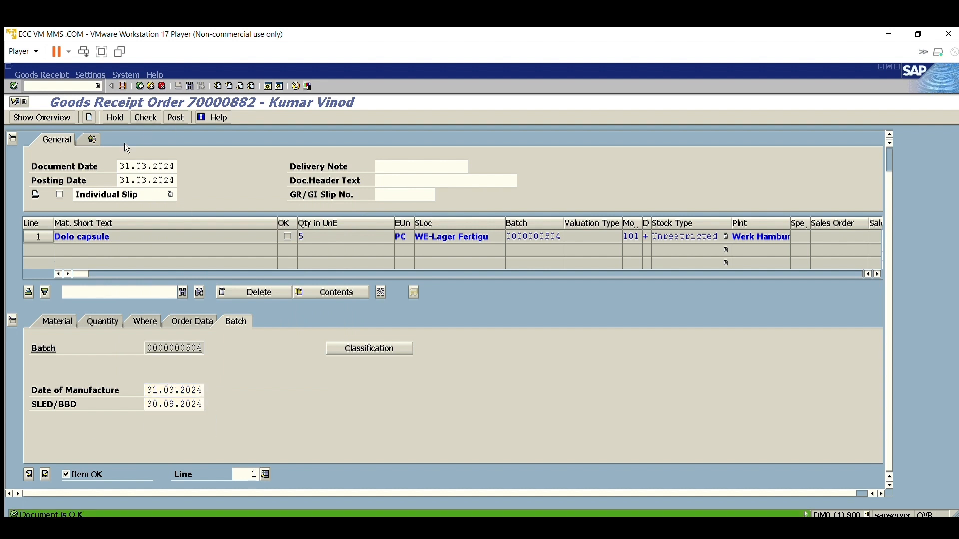
left_click(175, 118)
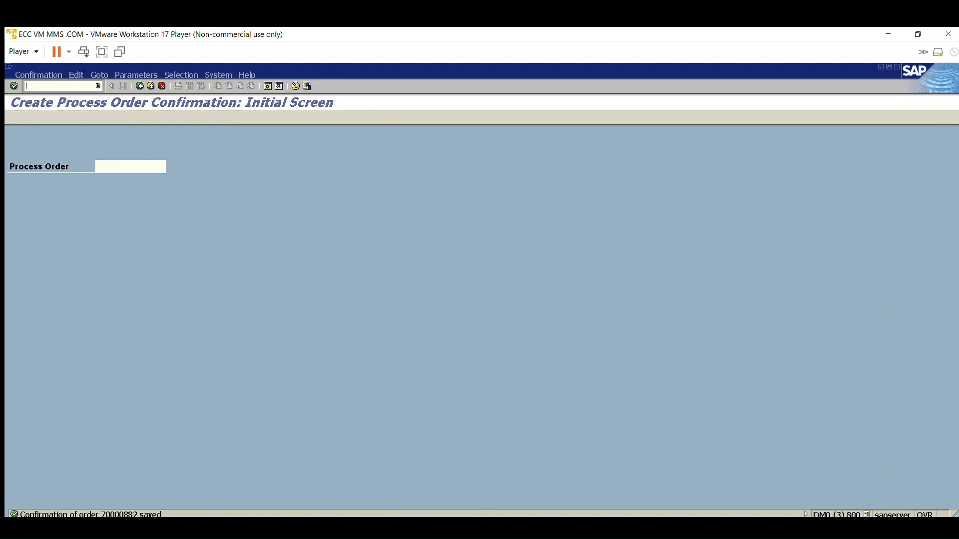
- Run the stock overview for DOLO FG in plant 1000 to view its stock before posting the receipt
key("Return")
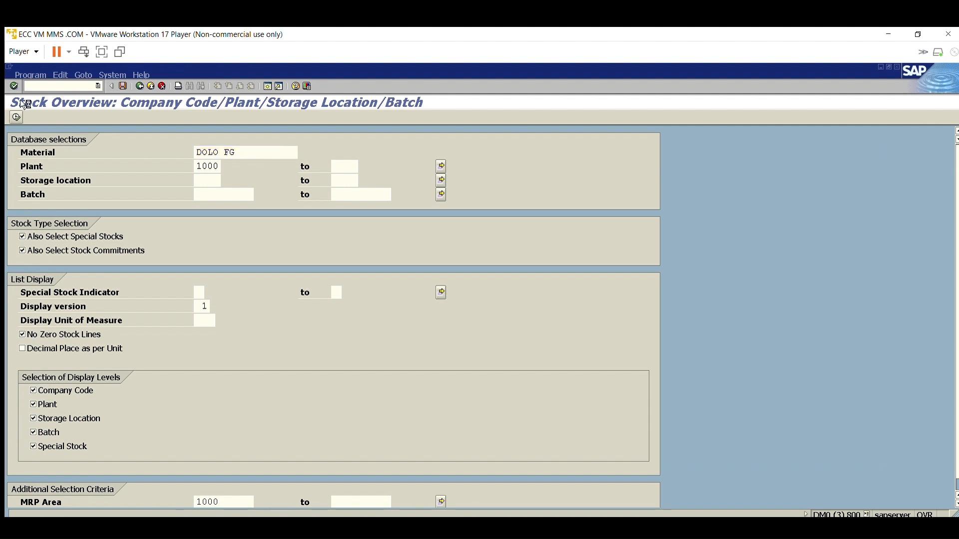
key("F8")
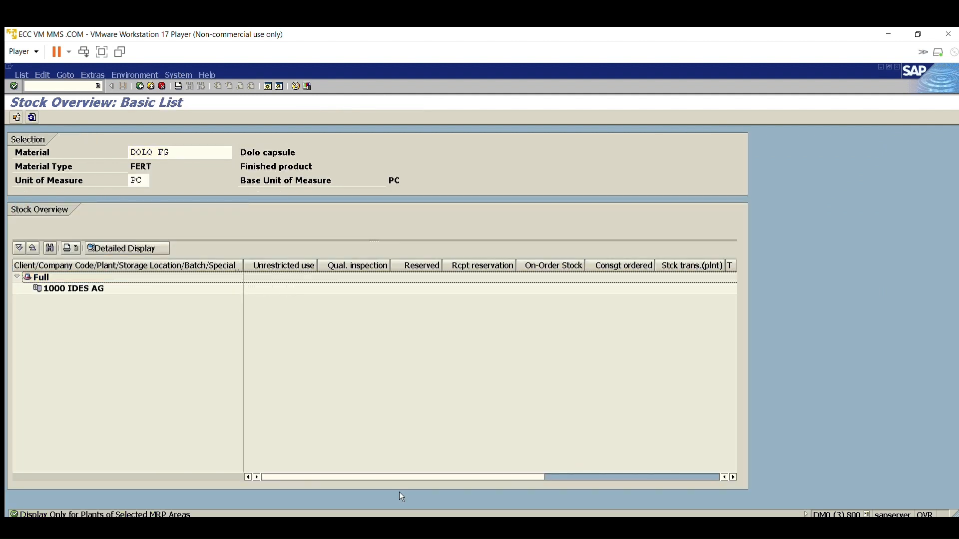
- Return to the checked goods receipt for the process order and post it
left_click(492, 517)
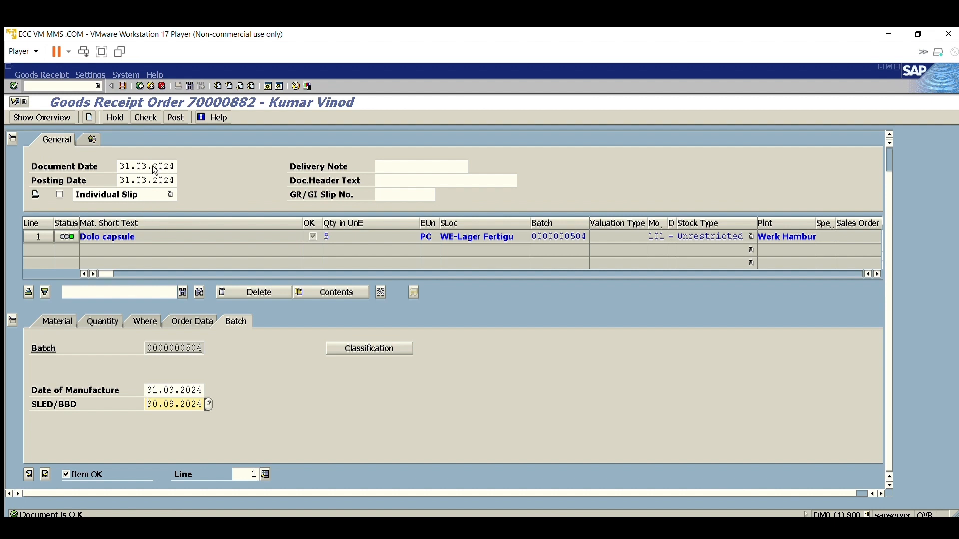
left_click(175, 117)
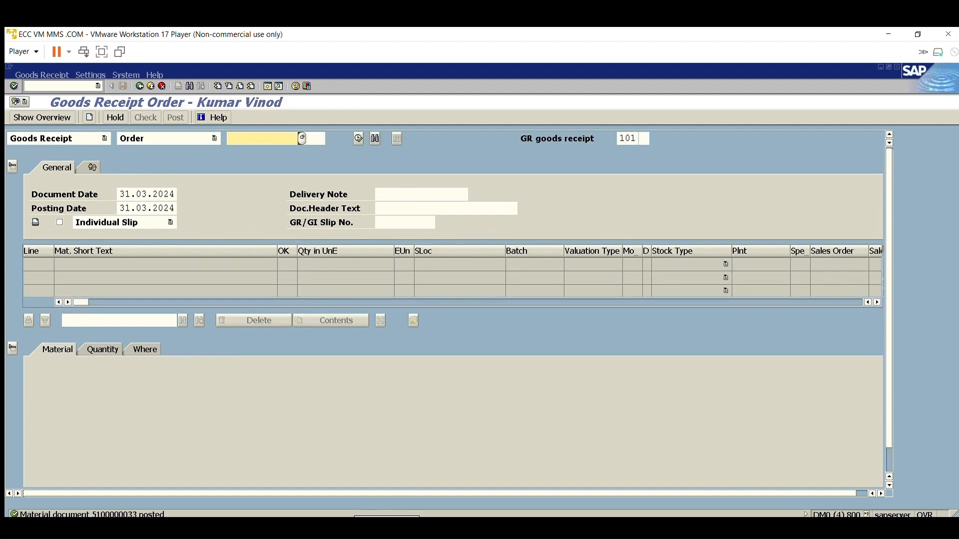
- Refresh the DOLO FG stock overview and examine the unrestricted-use stock at company code and plant level
left_click(372, 518)
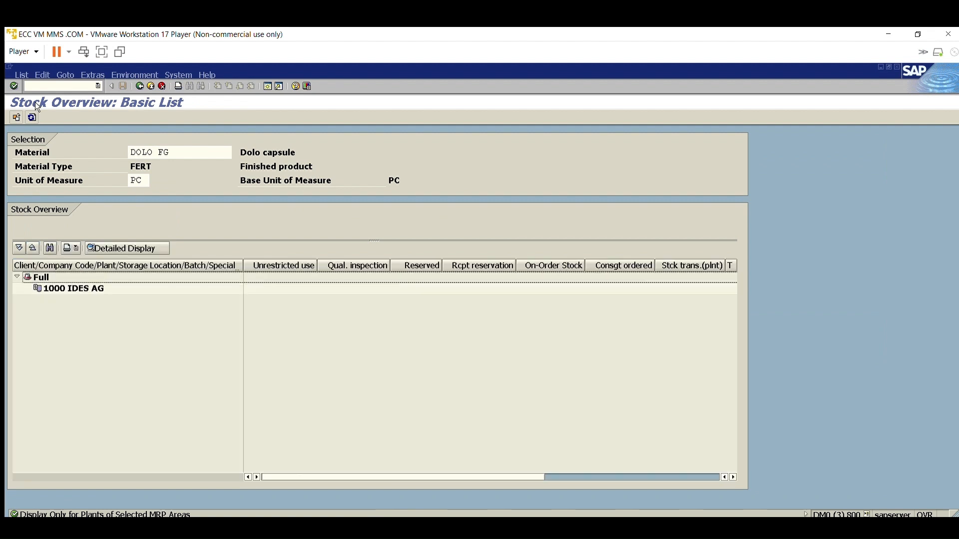
left_click(32, 117)
left_click(288, 300)
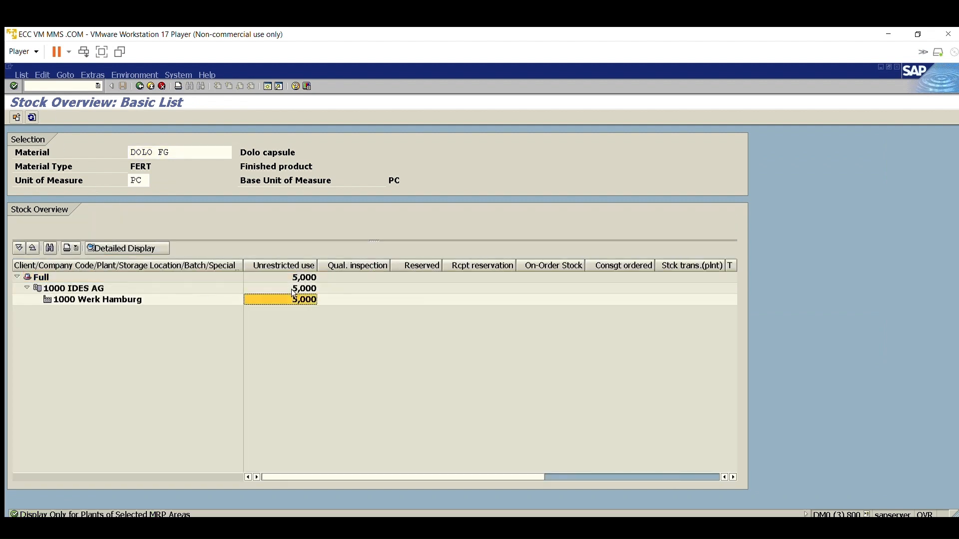
left_click(297, 277)
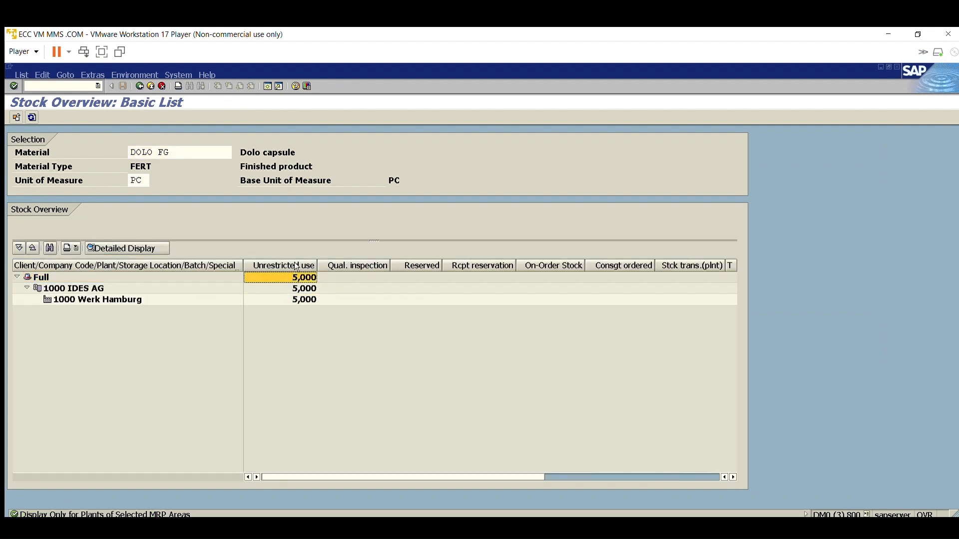
left_click(302, 299)
- Open the detailed stock display for plant 1000 Werk Hamburg and look through its stock types
left_click(119, 300)
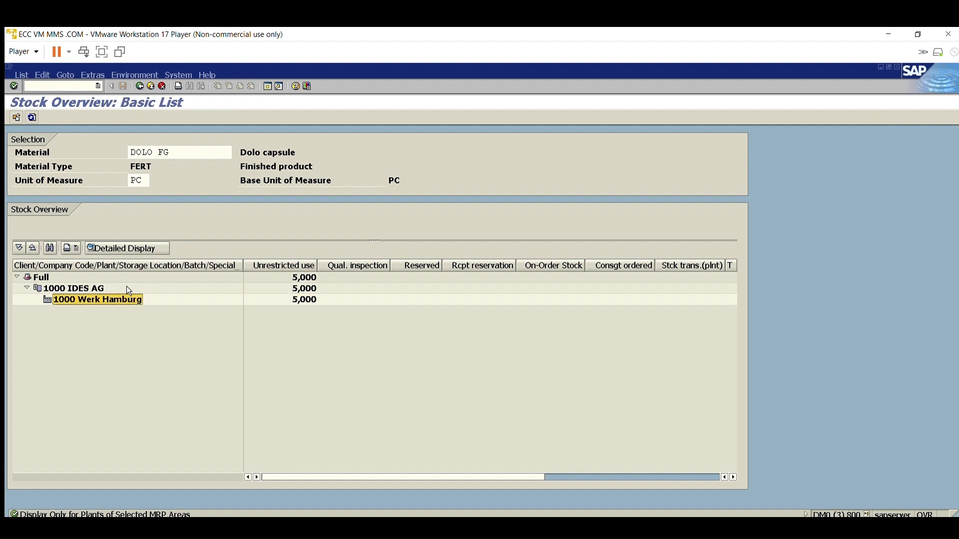
left_click(120, 243)
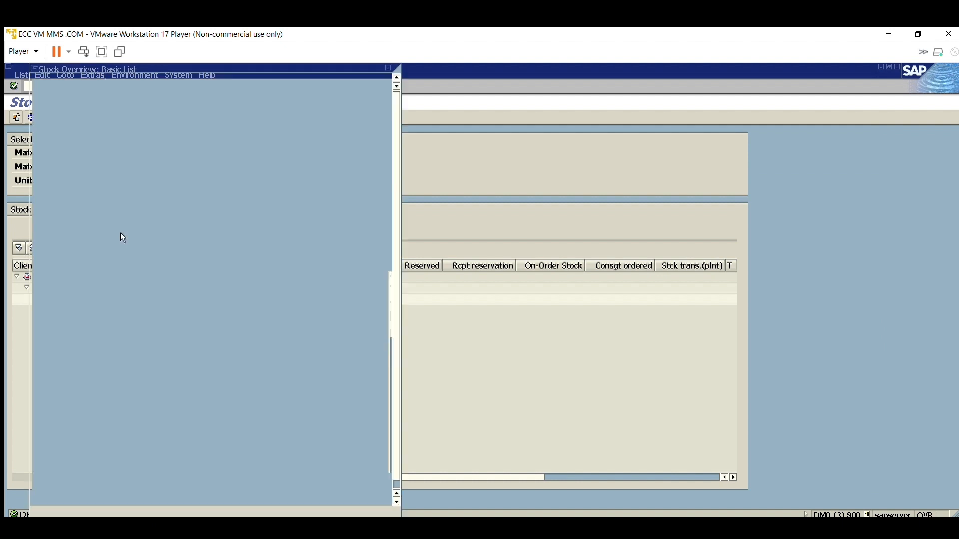
scroll(314, 385, "down", 2)
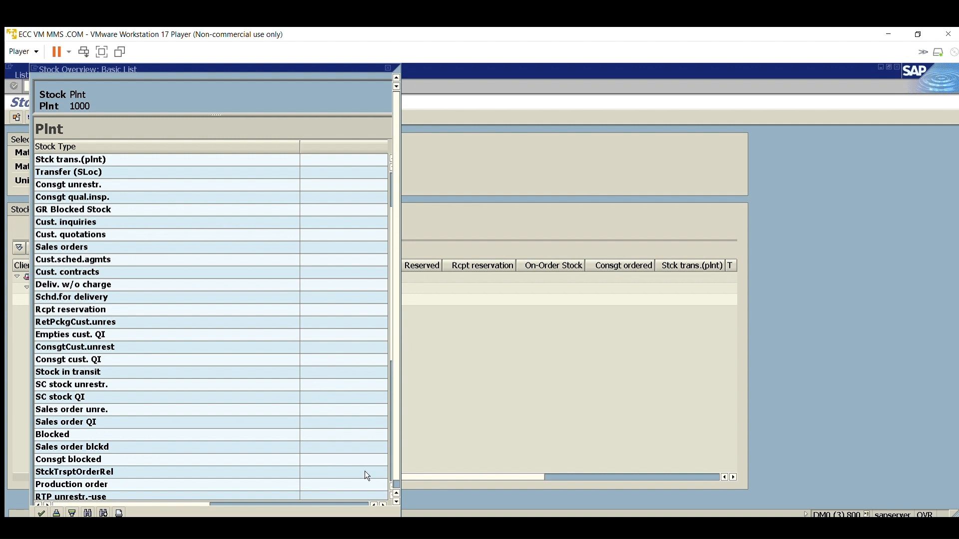
- Check the stock quantities beside the stock types in the plant 1000 detailed display and close it
left_click(384, 502)
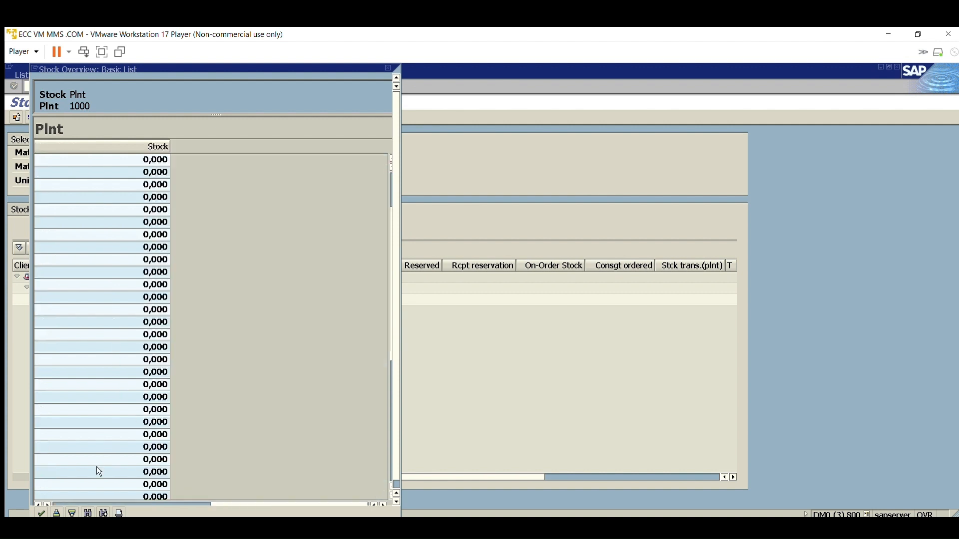
left_click(38, 504)
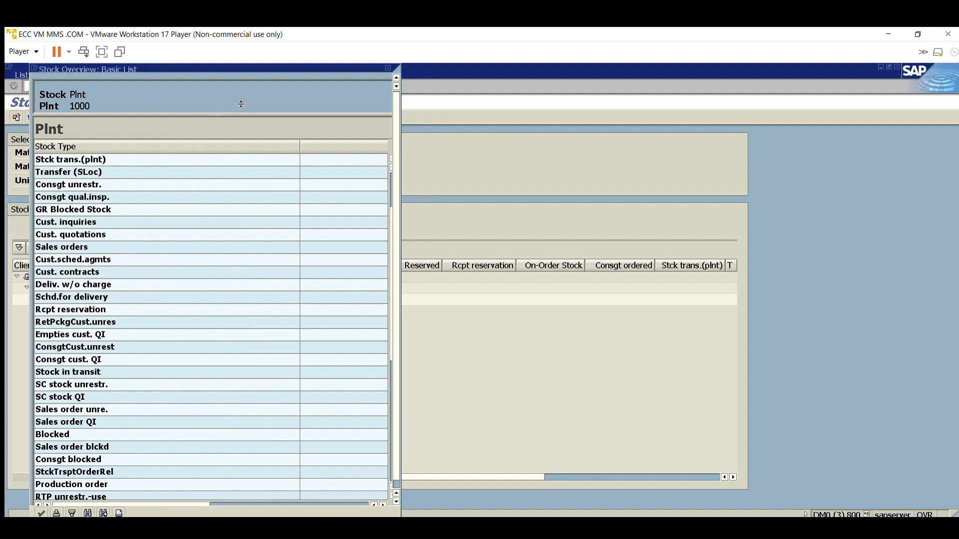
left_click_drag(212, 114, 206, 155)
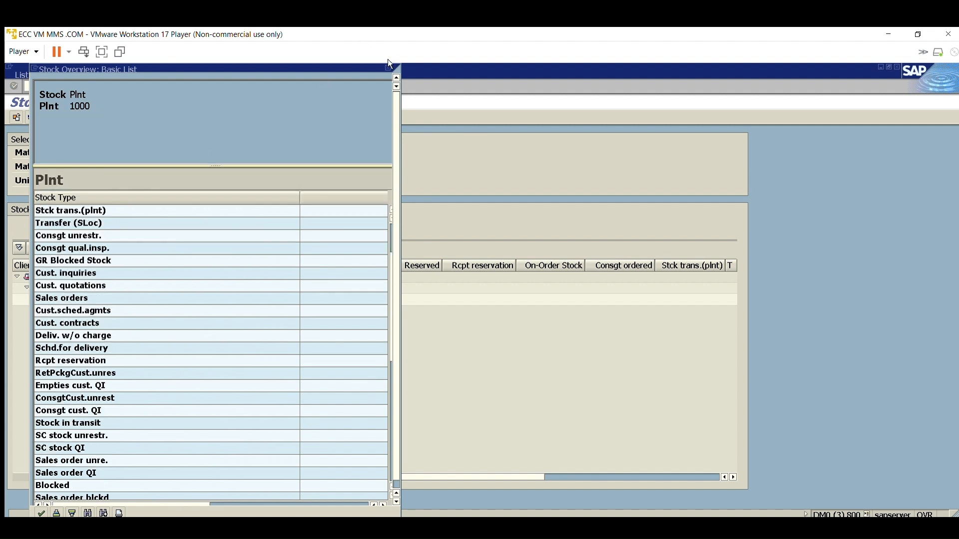
left_click(387, 67)
left_click(308, 298)
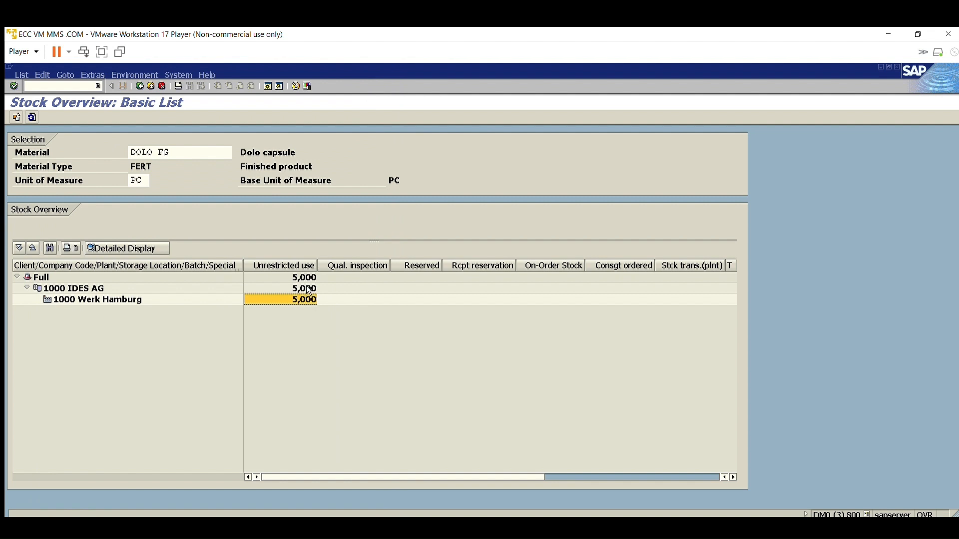
- Reopen the detailed display for plant 1000 Werk Hamburg, examine the unrestricted-use quantity against the other stock types, and close it
left_click(134, 299)
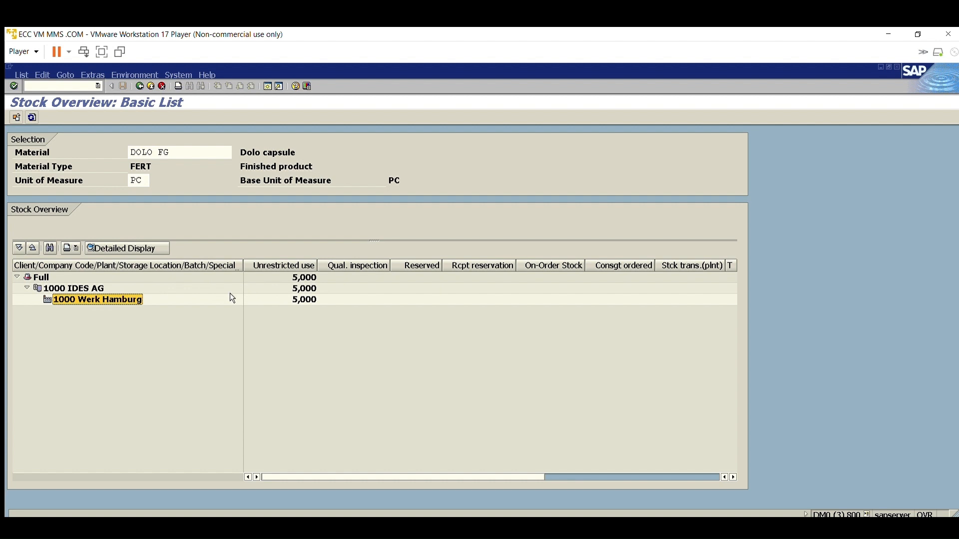
left_click(300, 299)
left_click(148, 243)
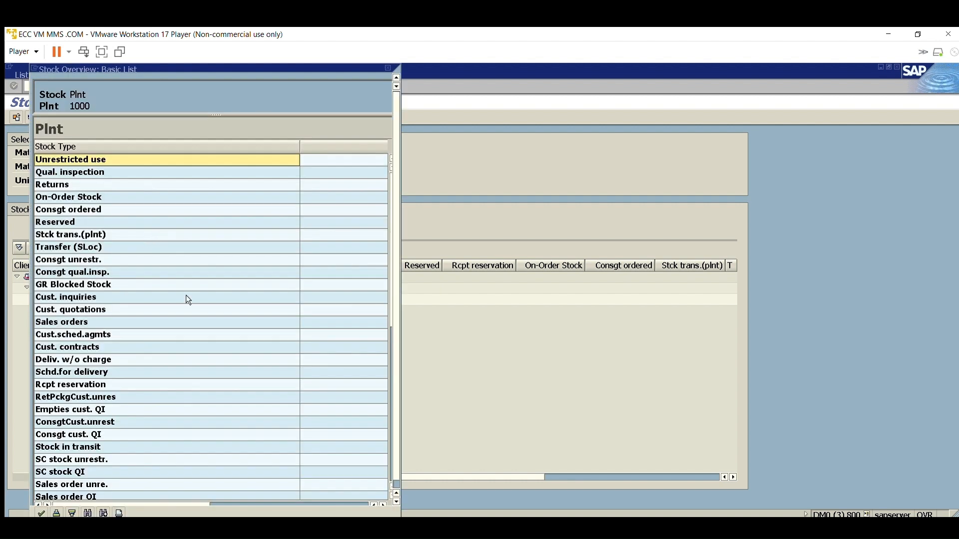
scroll(310, 404, "down", 1)
left_click(383, 504)
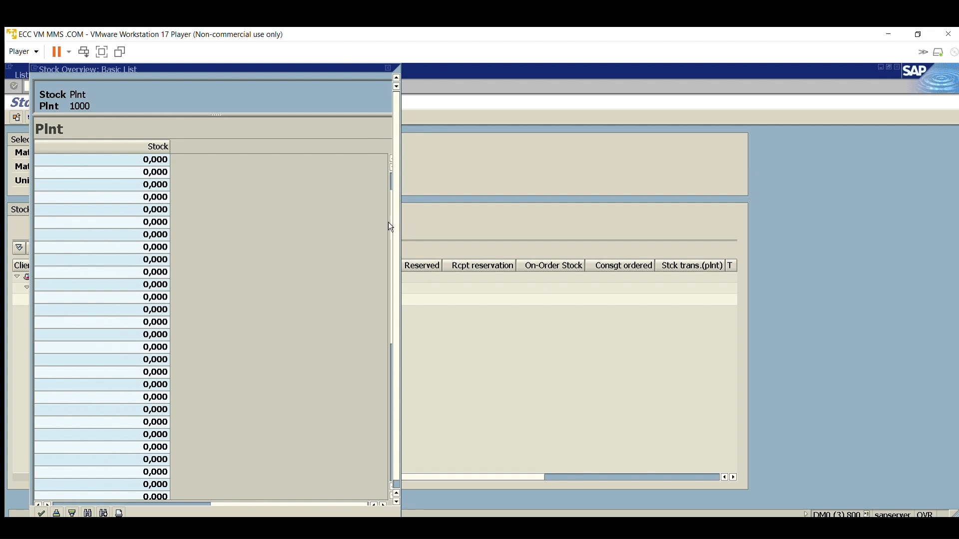
scroll(123, 365, "down", 5)
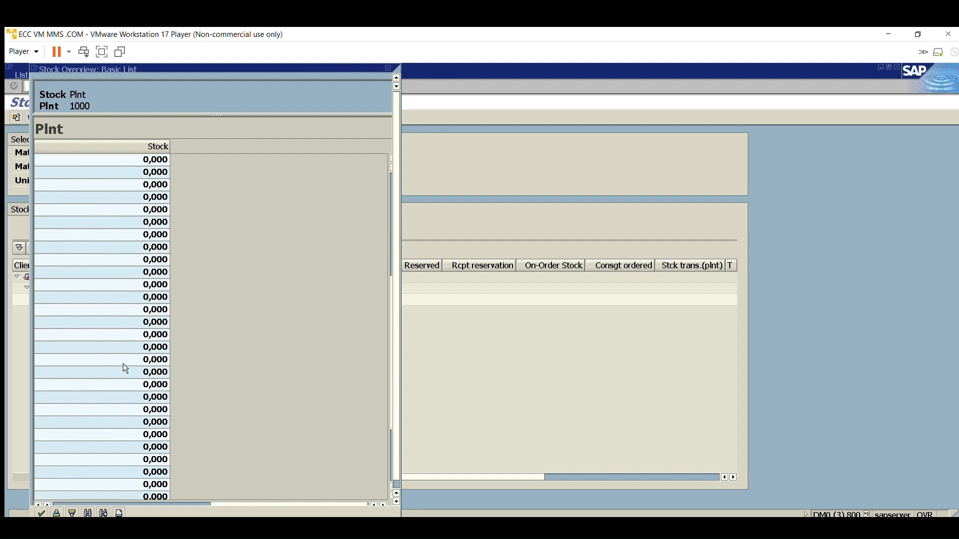
scroll(125, 369, "up", 5)
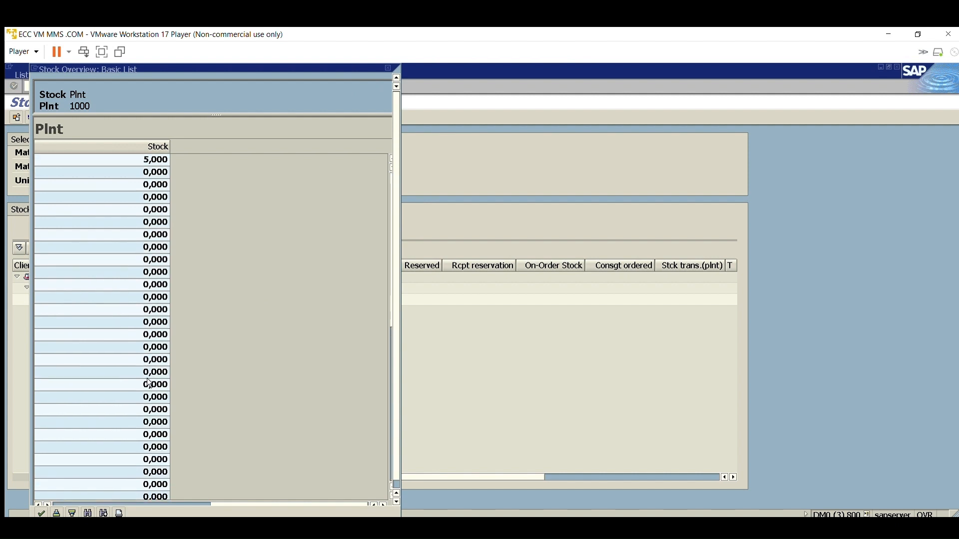
left_click(158, 159)
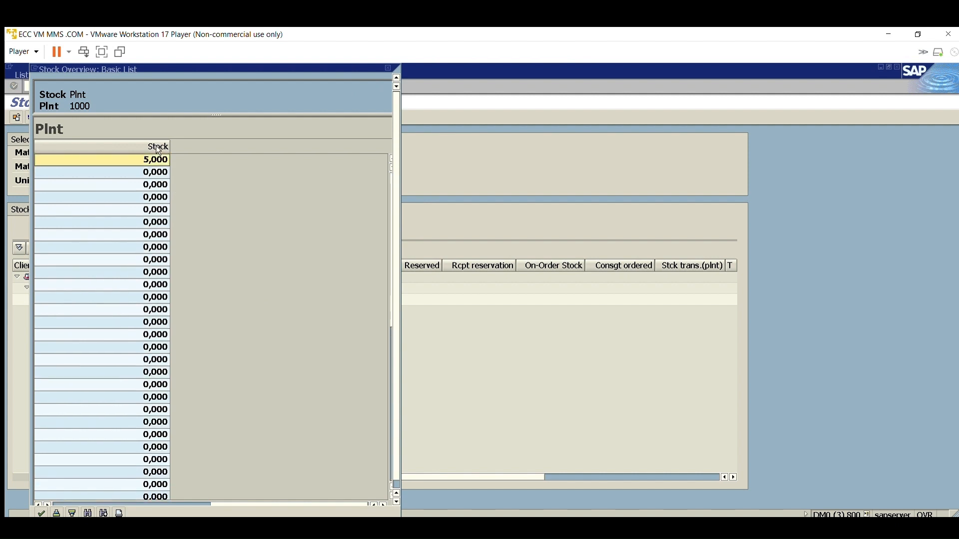
left_click(39, 503)
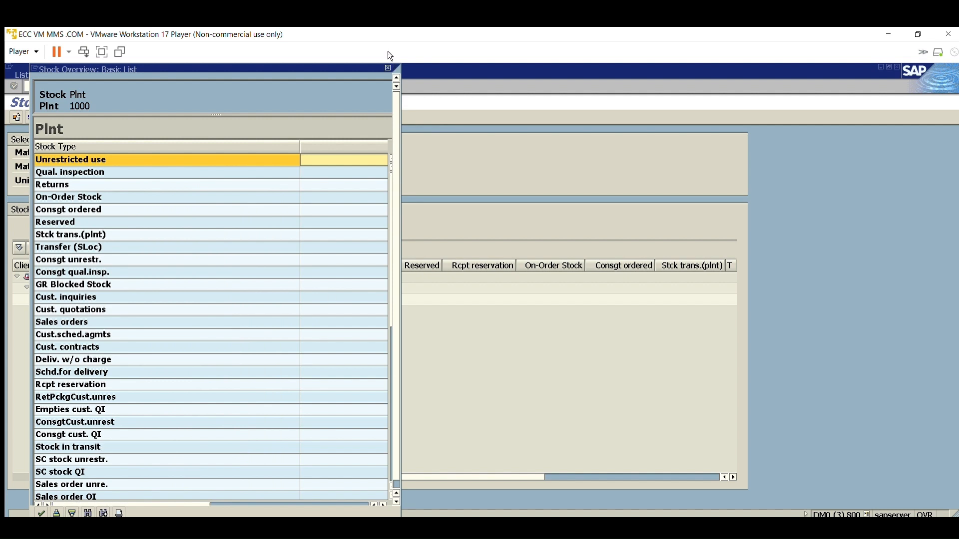
left_click(387, 67)
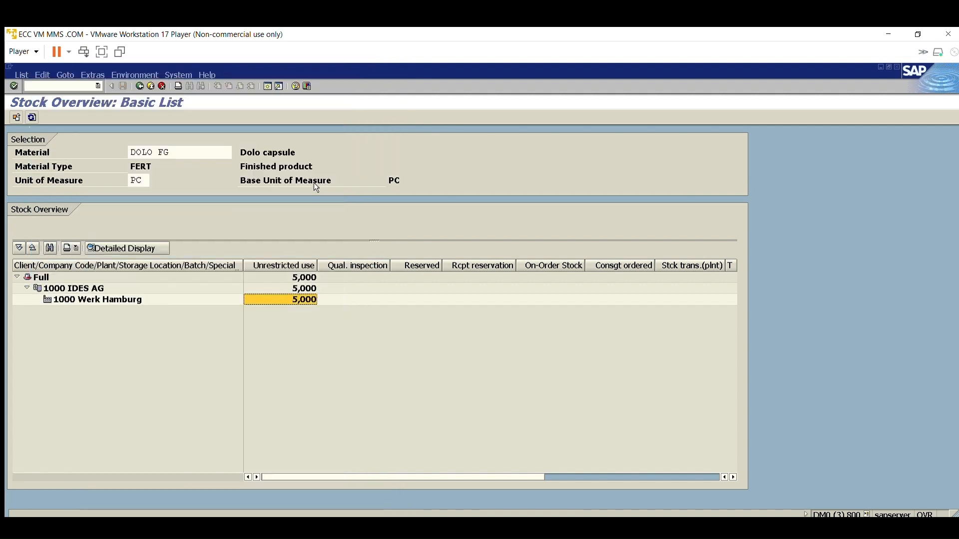
- Leave the stock overview and try to open the DOLO FG order in the production order change transaction
left_click(150, 86)
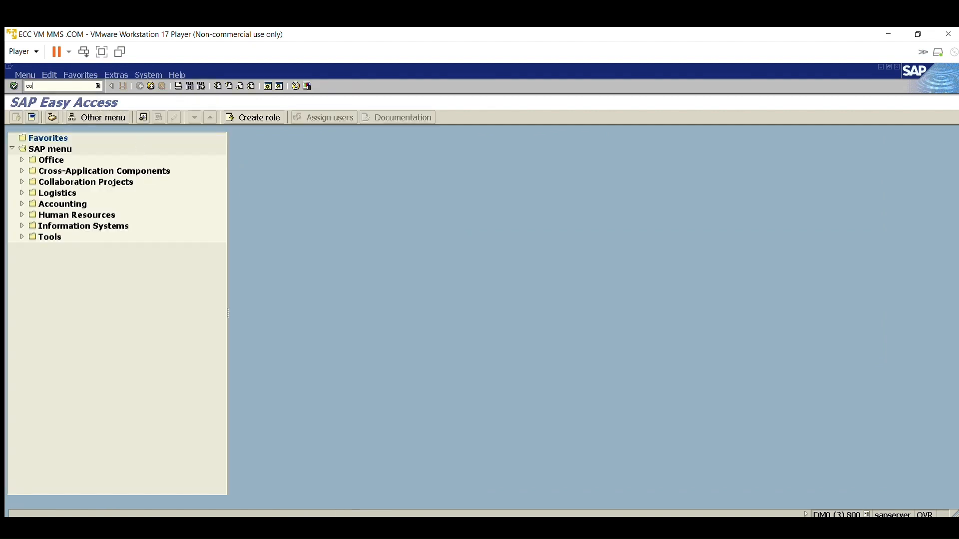
key("Return")
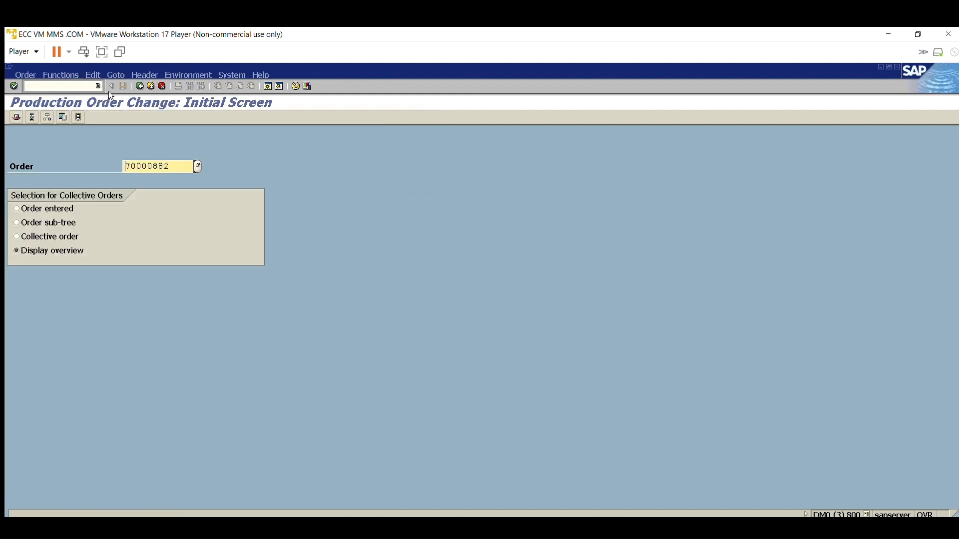
key("Return")
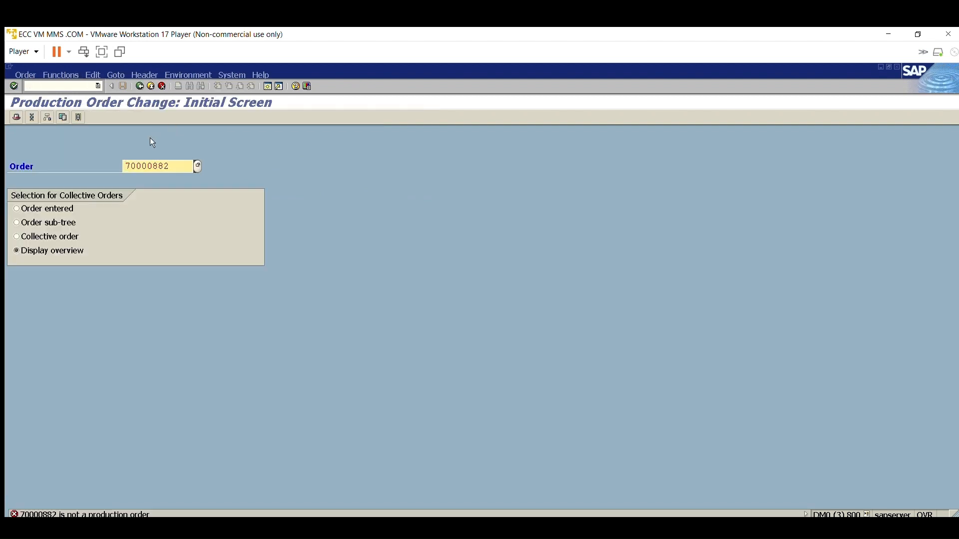
- Open the DOLO FG process order in the Change Process Order transaction
left_click(76, 84)
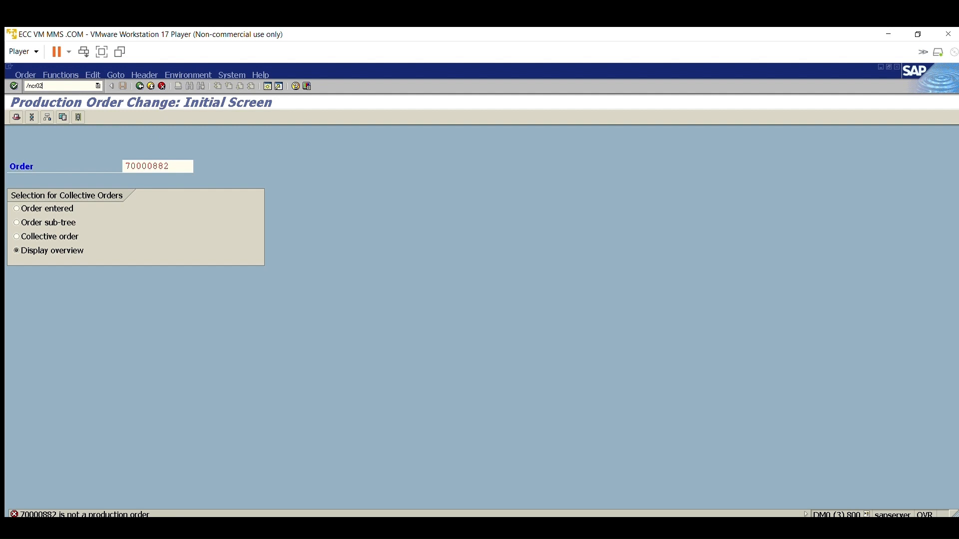
key("Return")
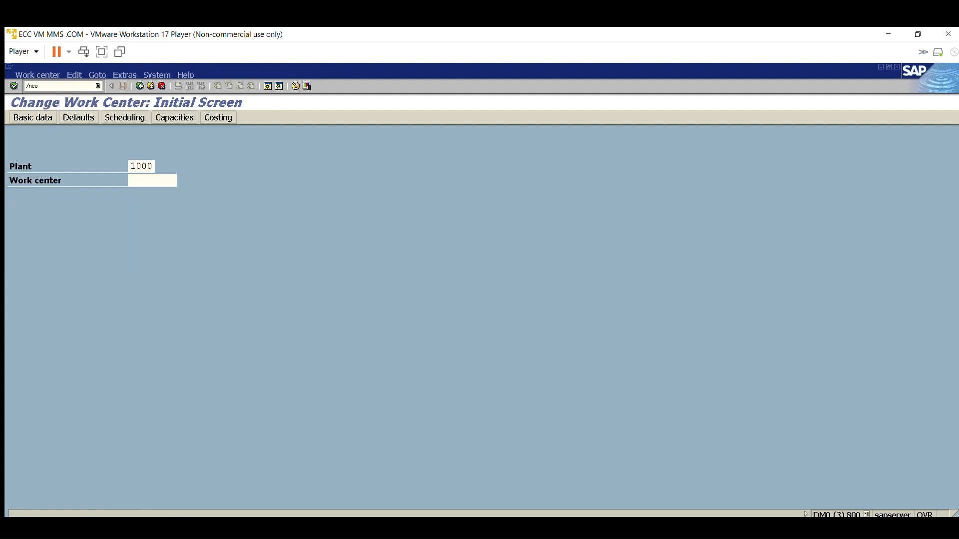
key("Return")
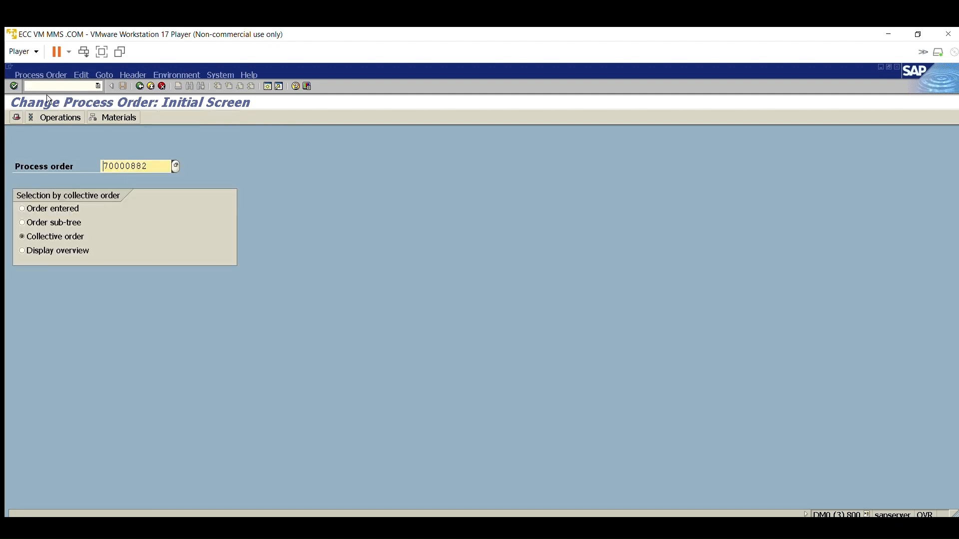
key("Return")
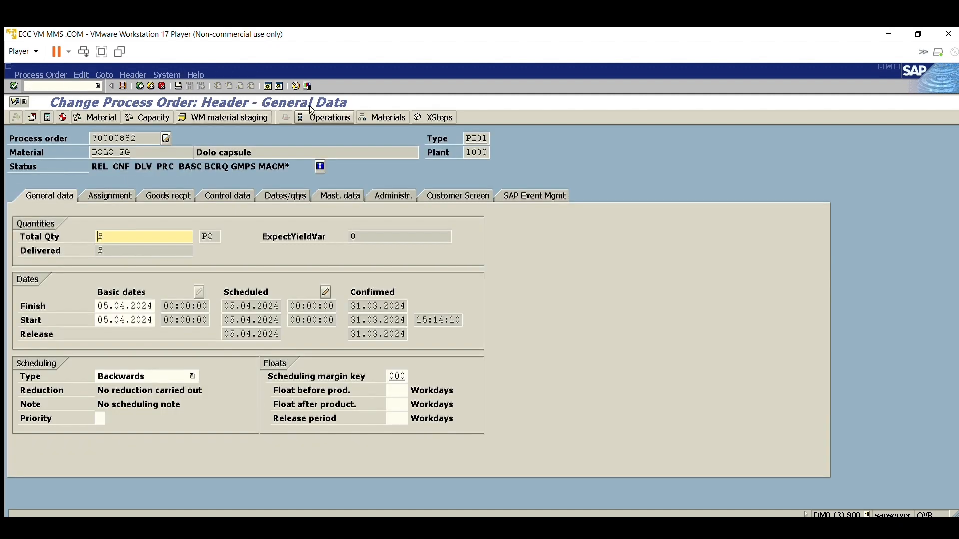
- Examine the process order's operation overview, select phase 0020, and return to the header data
left_click(325, 118)
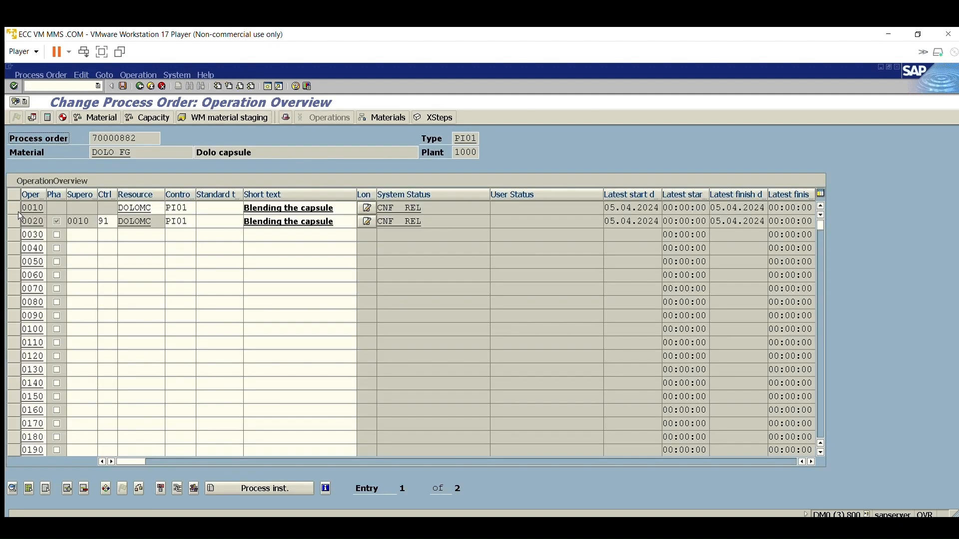
left_click(17, 221)
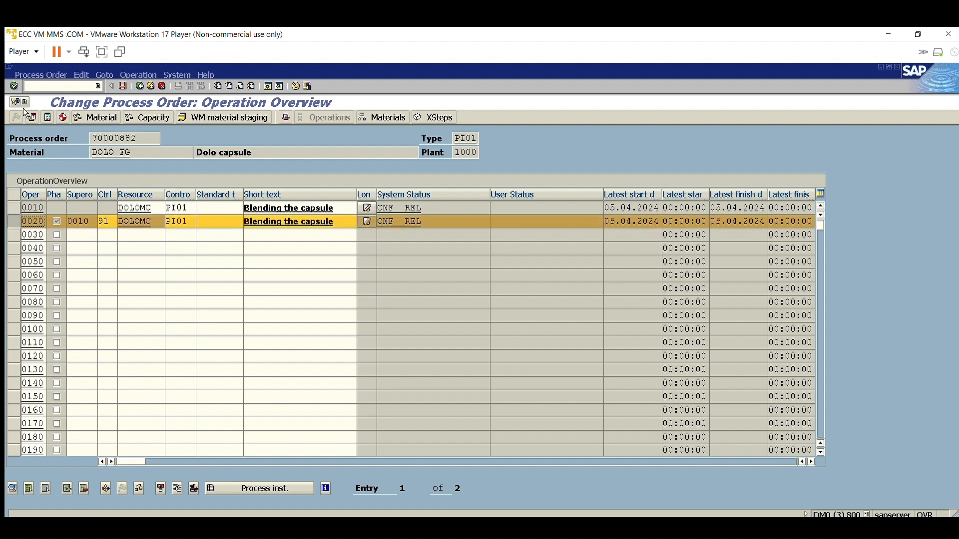
left_click(410, 221)
left_click_drag(137, 138, 91, 138)
left_click(15, 221)
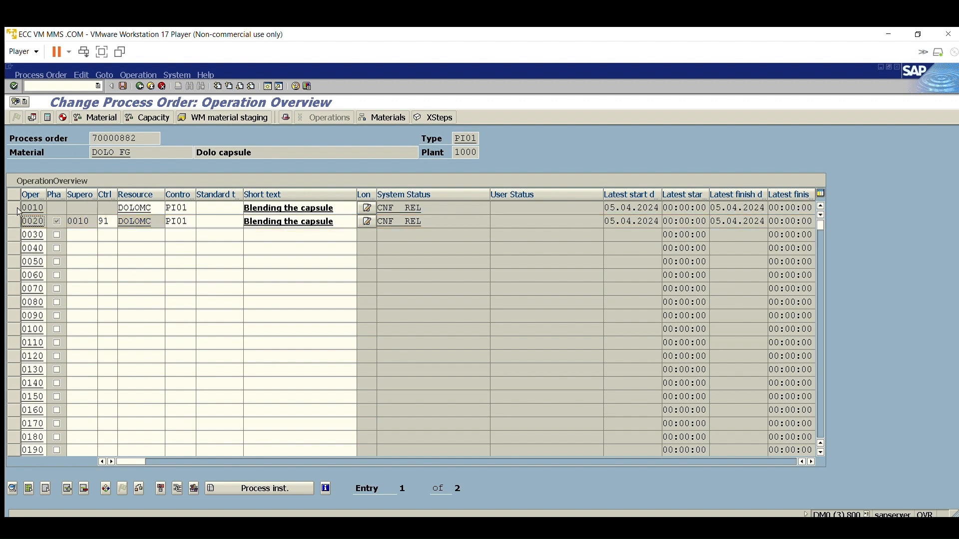
left_click(14, 221)
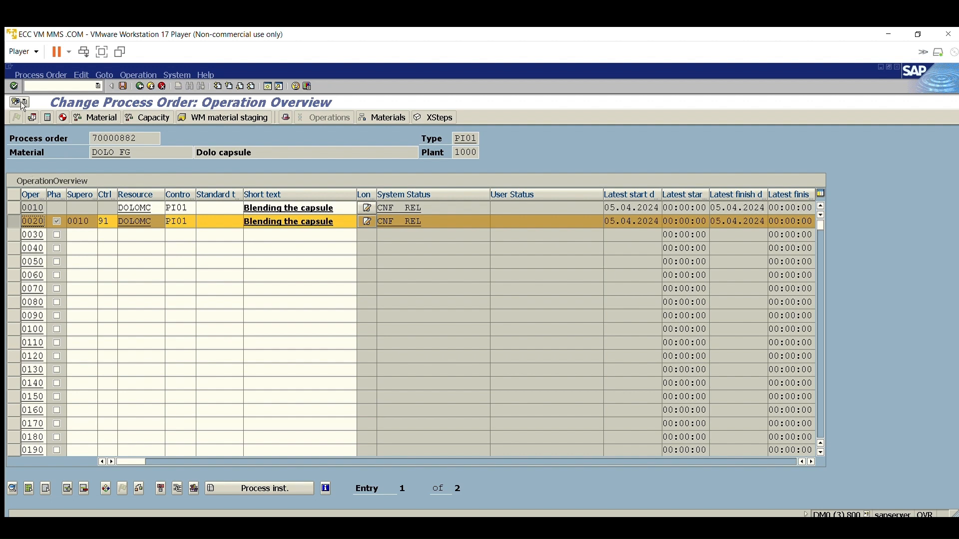
left_click(32, 117)
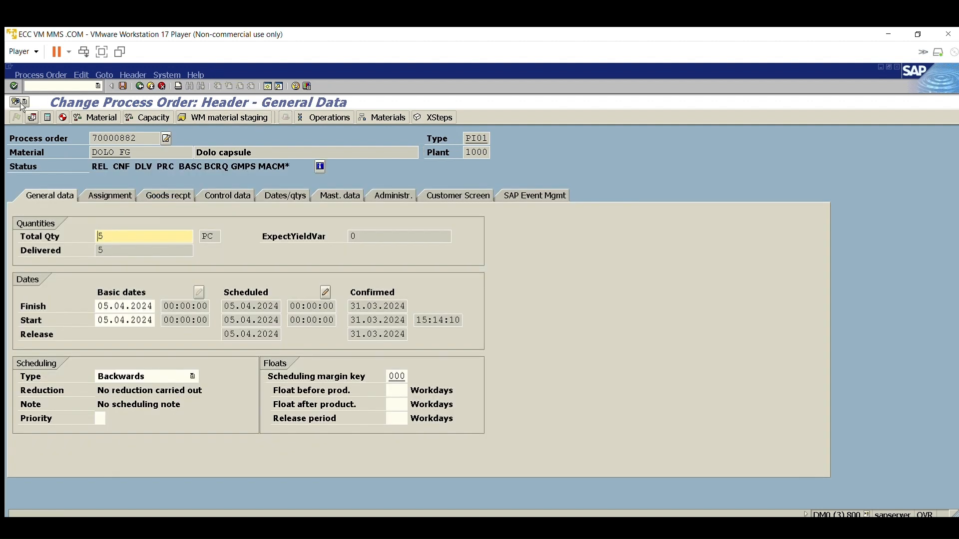
- Reopen the operation overview, check the release function and system status for phase 0020, and exit the process order
left_click(323, 117)
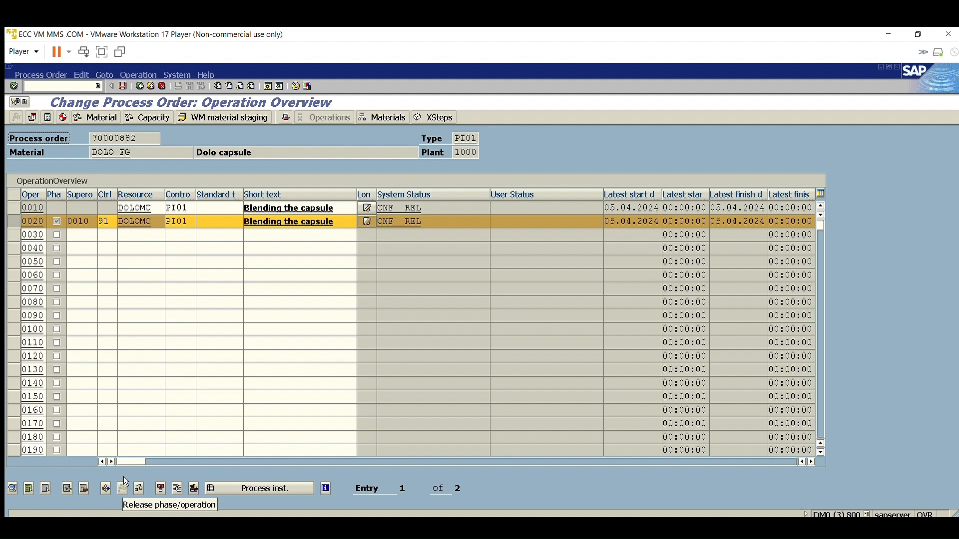
left_click(17, 211)
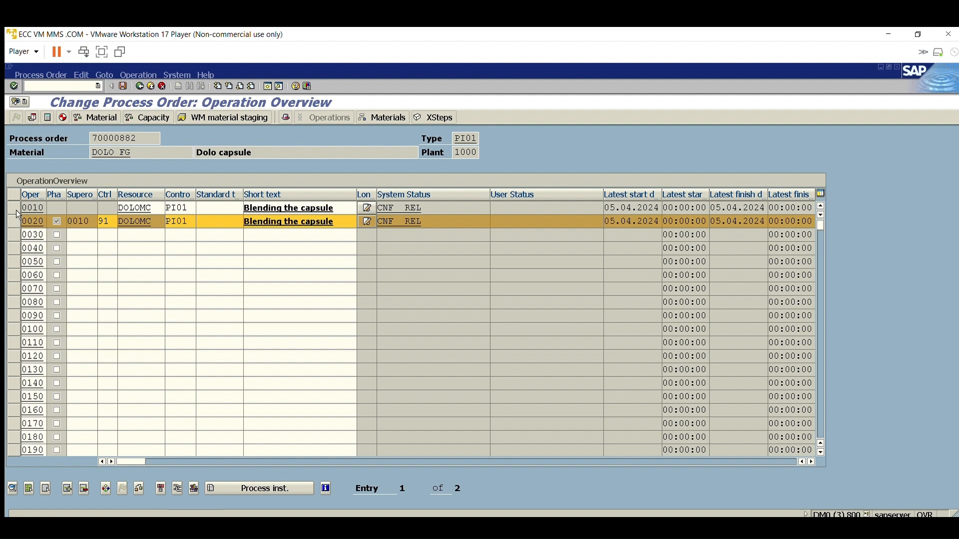
left_click(18, 215)
left_click(122, 489)
left_click(414, 222)
left_click(151, 85)
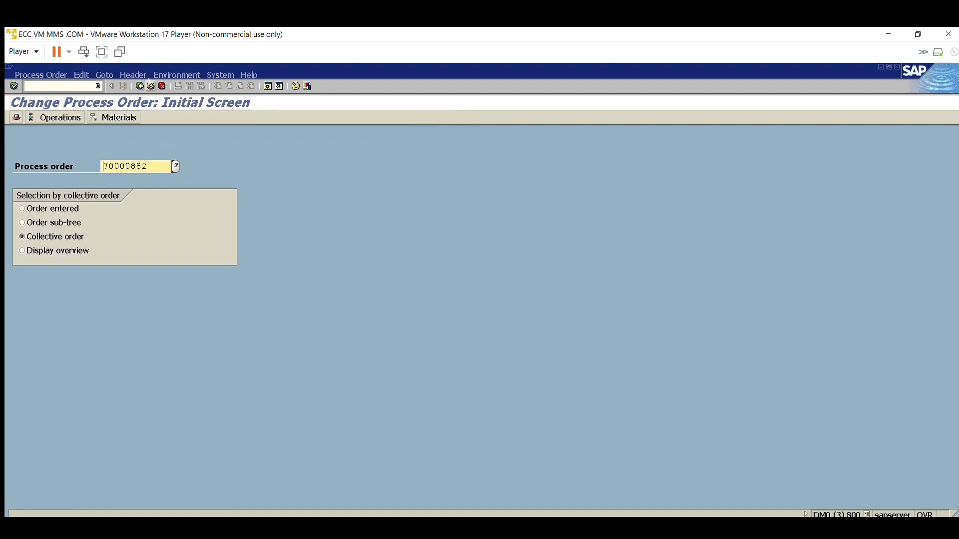
left_click(151, 85)
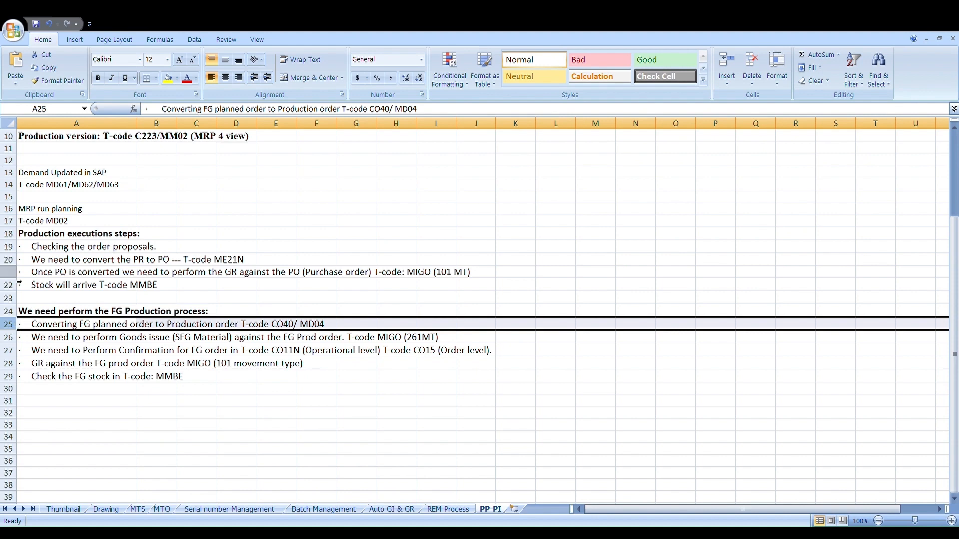
- In the Excel PP-PI sheet, review the MRP run planning entries and the production execution steps heading
scroll(145, 324, "up", 1)
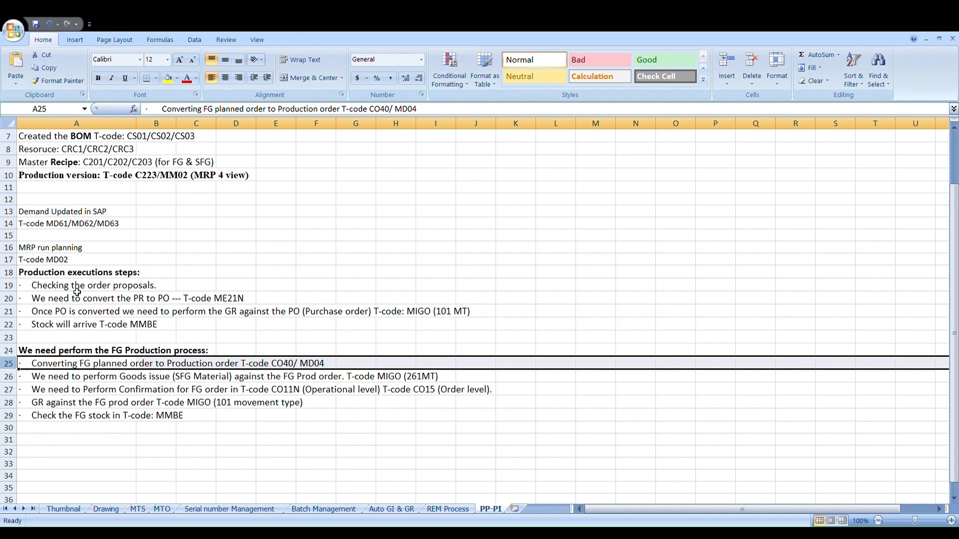
left_click(65, 275)
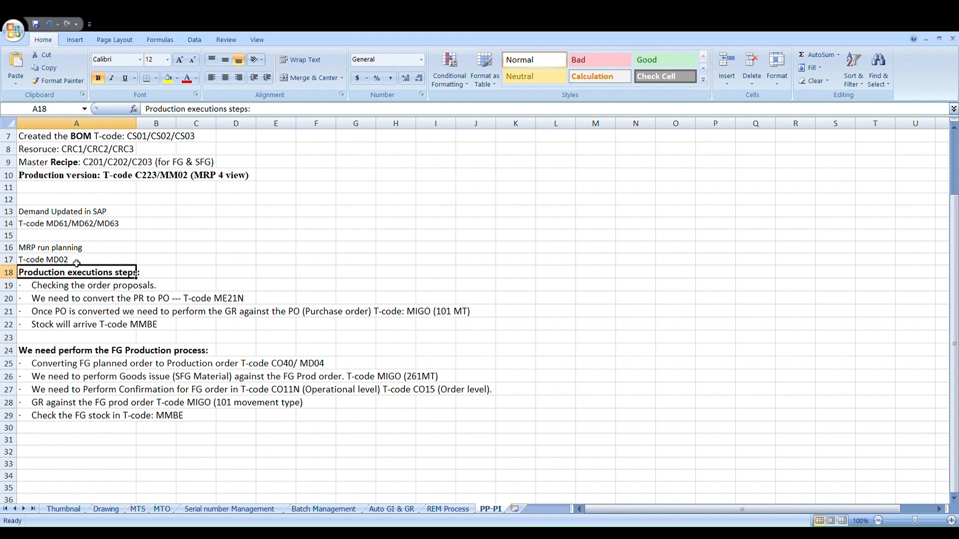
left_click(73, 259)
left_click(70, 248)
left_click(80, 260)
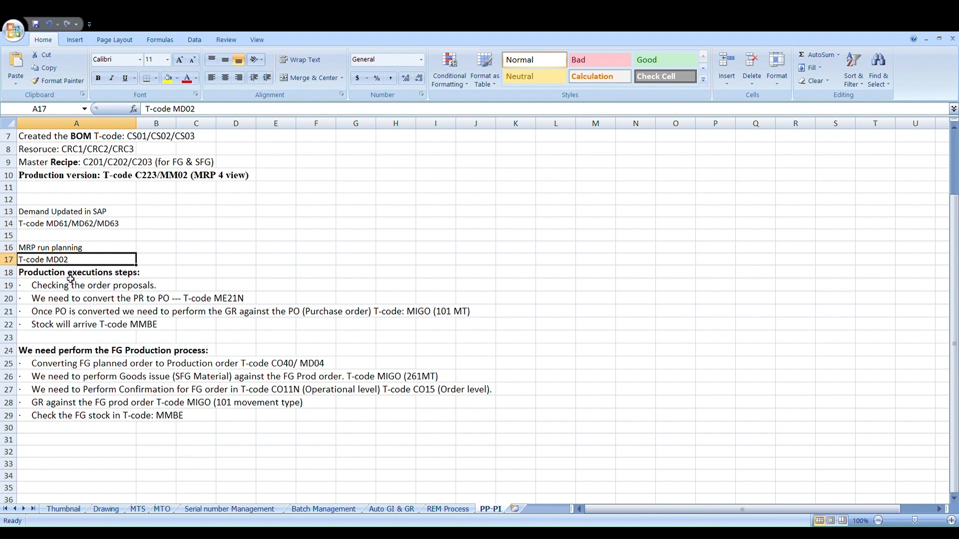
- Extend the order proposals note in cell A19 to read "Checking the order proposals in MD04."
key("Down")
key("Down")
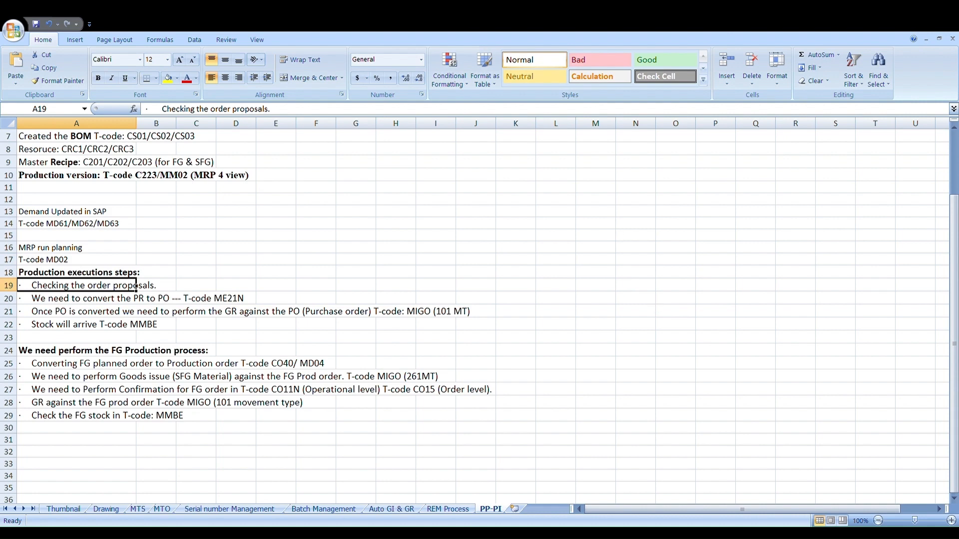
left_click(274, 108)
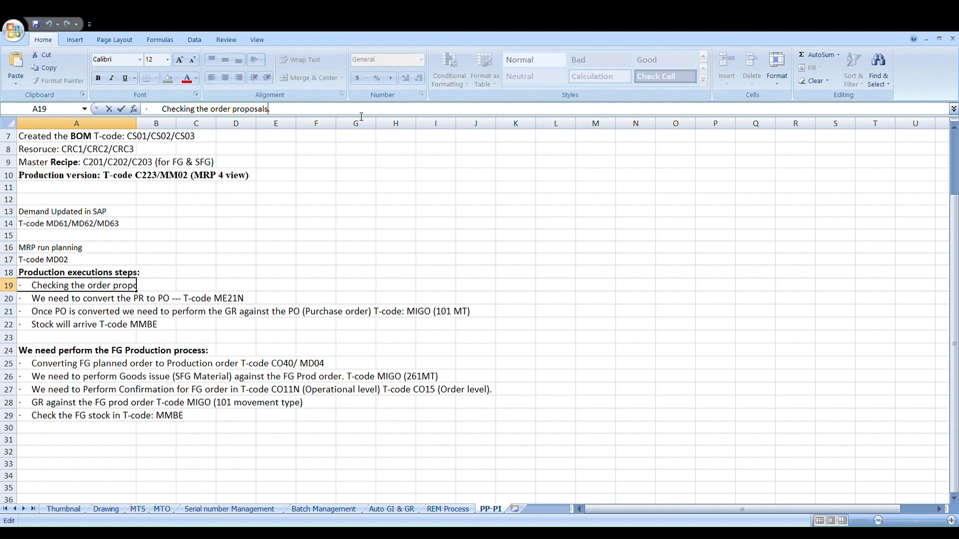
key("BackSpace")
type("in MD.04")
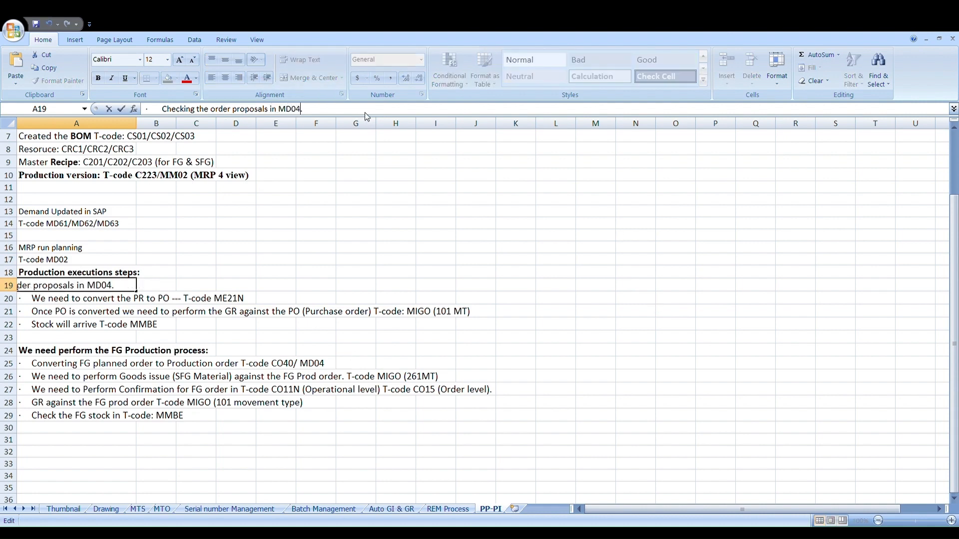
left_click(54, 299)
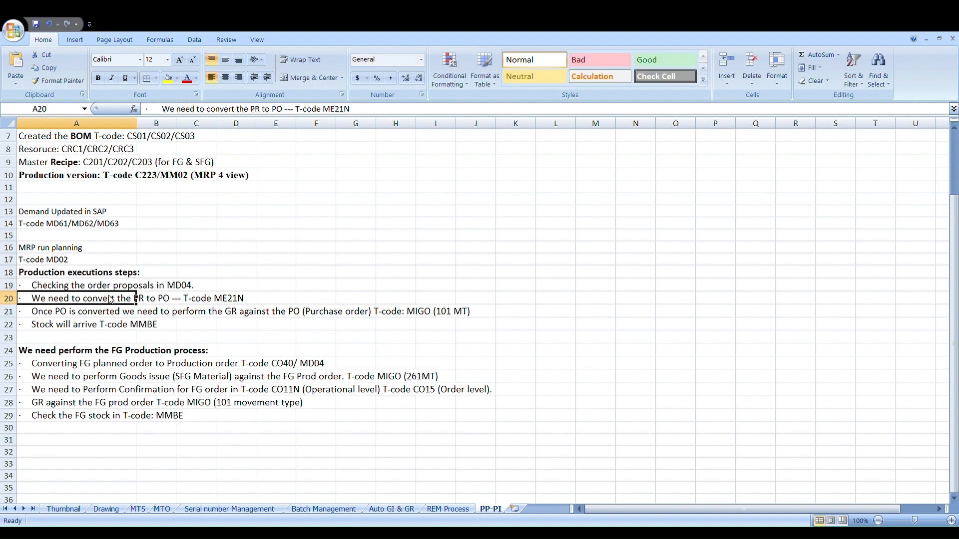
- Review the purchase order goods receipt and stock notes in cells A21 and A22
left_click(68, 318)
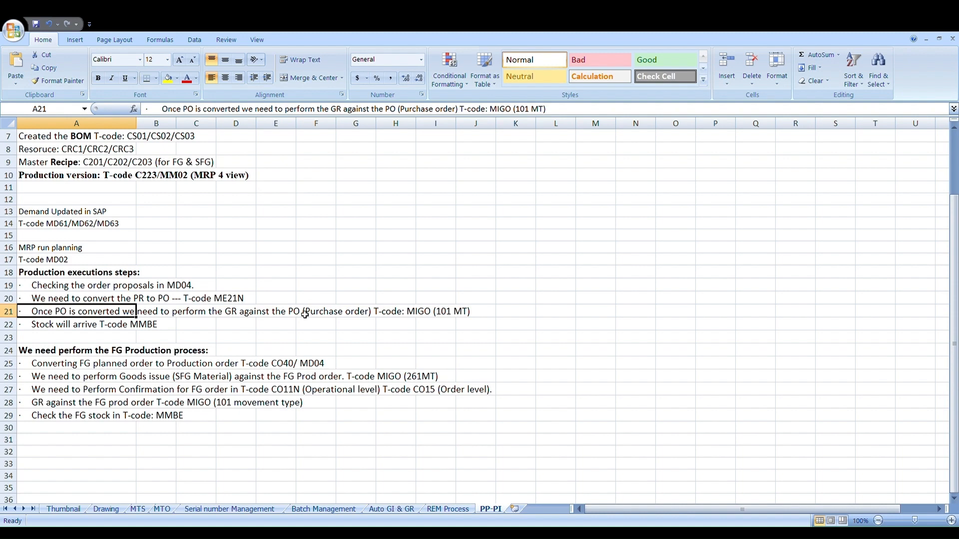
left_click(64, 328)
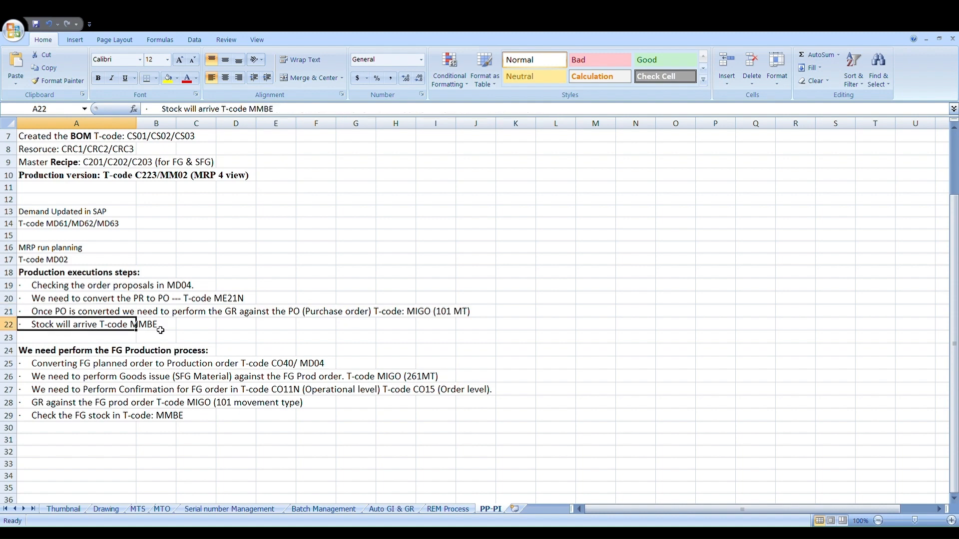
scroll(112, 364, "down", 1)
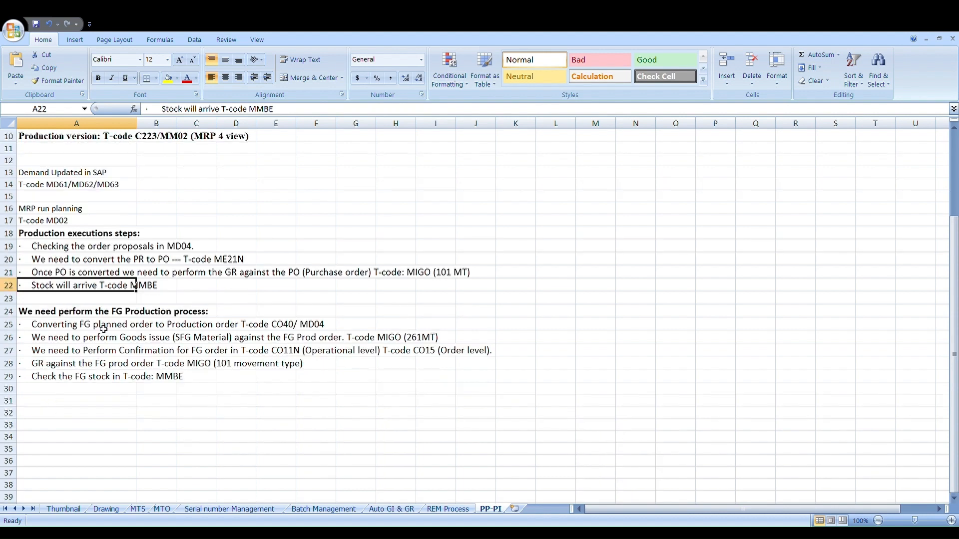
- Edit the planned order conversion note in cell A25, replacing "Production order" with "Process order"
left_click(71, 328)
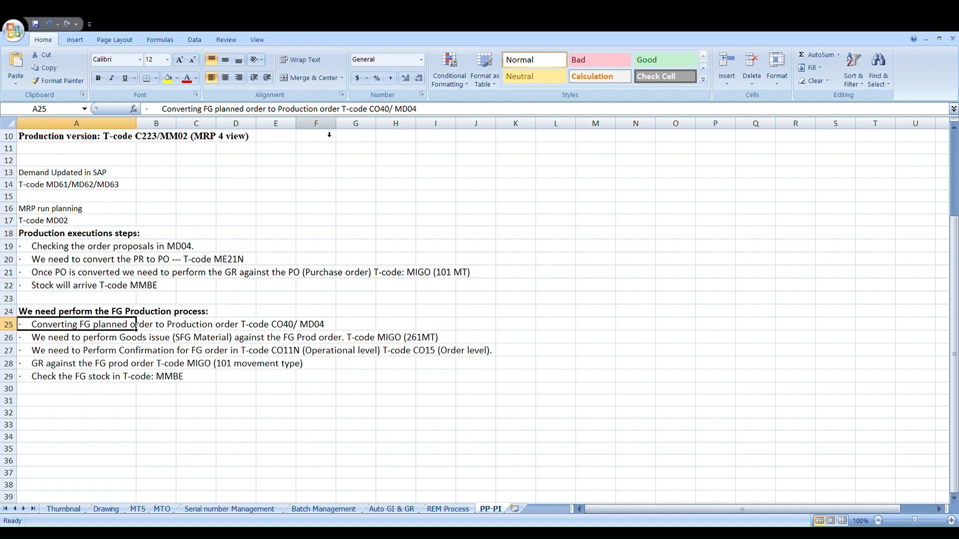
left_click(320, 109)
key("BackSpace")
key("BackSpace")
key("BackSpace")
key("BackSpace")
key("BackSpace")
key("BackSpace")
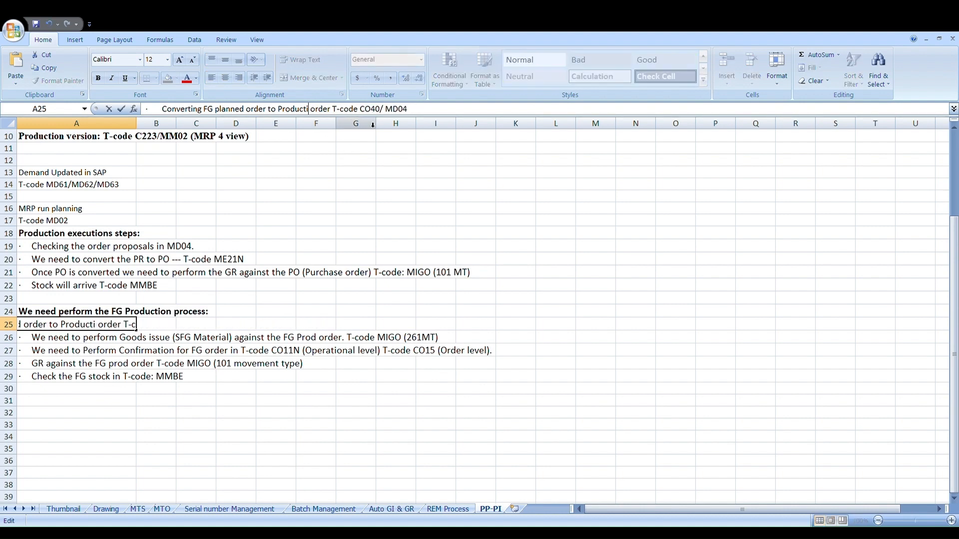
key("BackSpace")
type("cess")
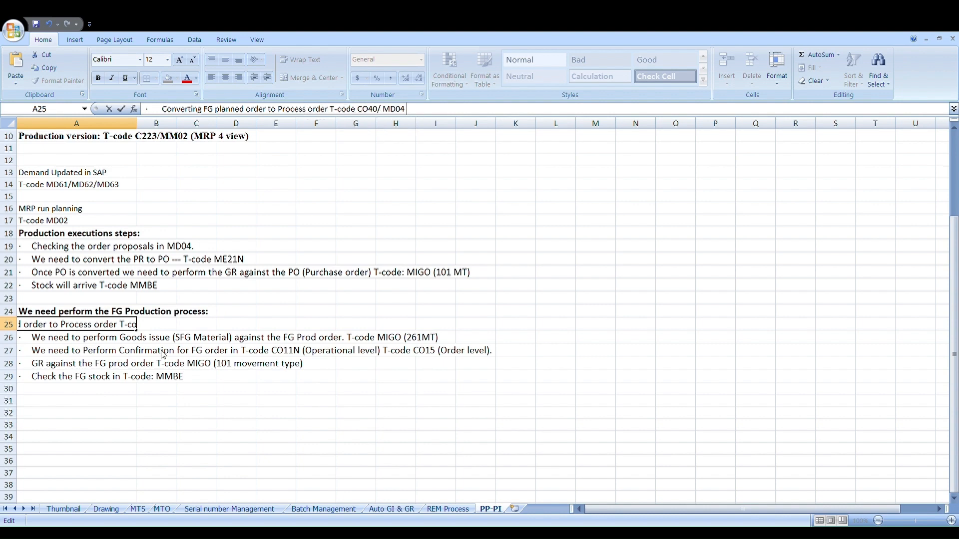
key("Return")
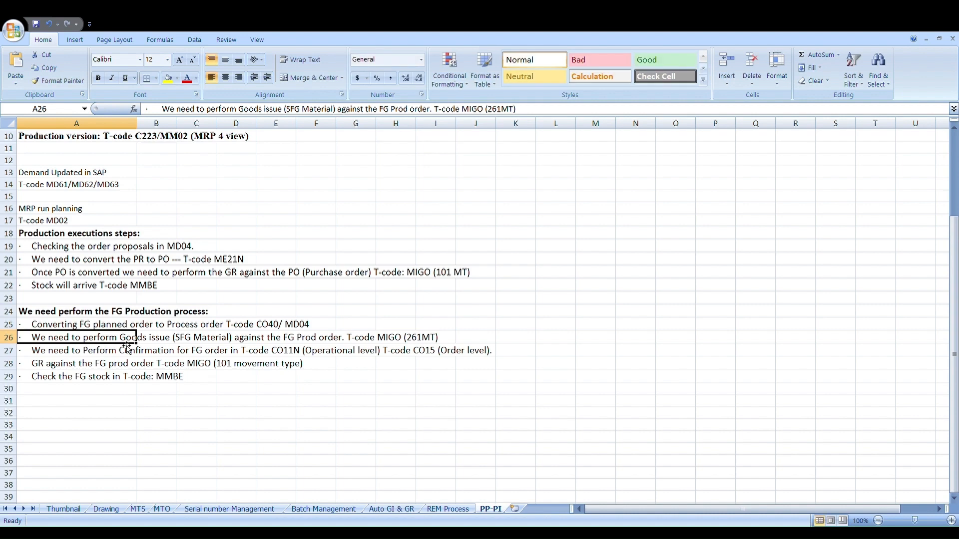
- Edit the goods issue note in cell A26 to read "(RAW Material) against the FG Process order"
left_click(302, 110)
key("BackSpace")
key("BackSpace")
key("BackSpace")
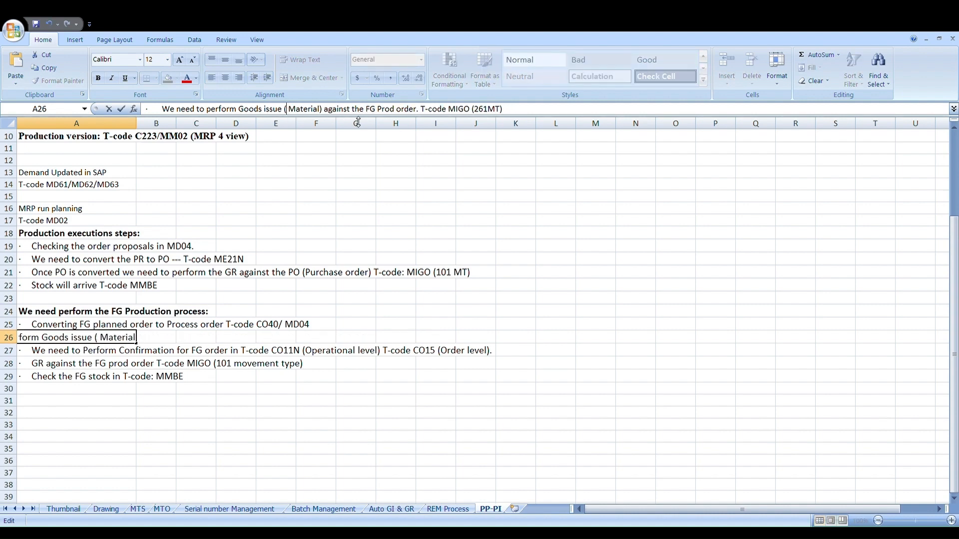
type("RQ+")
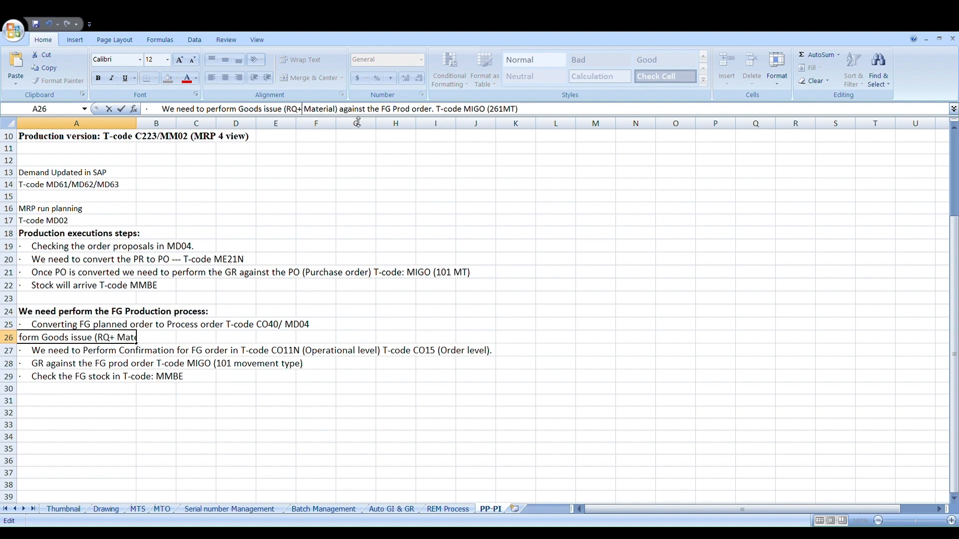
key("BackSpace")
type("AW")
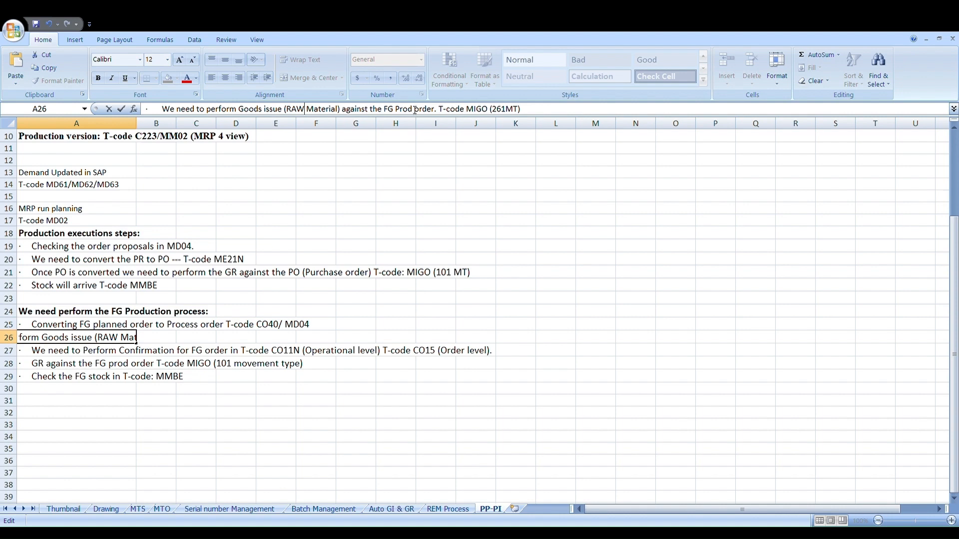
key("BackSpace")
type("cess")
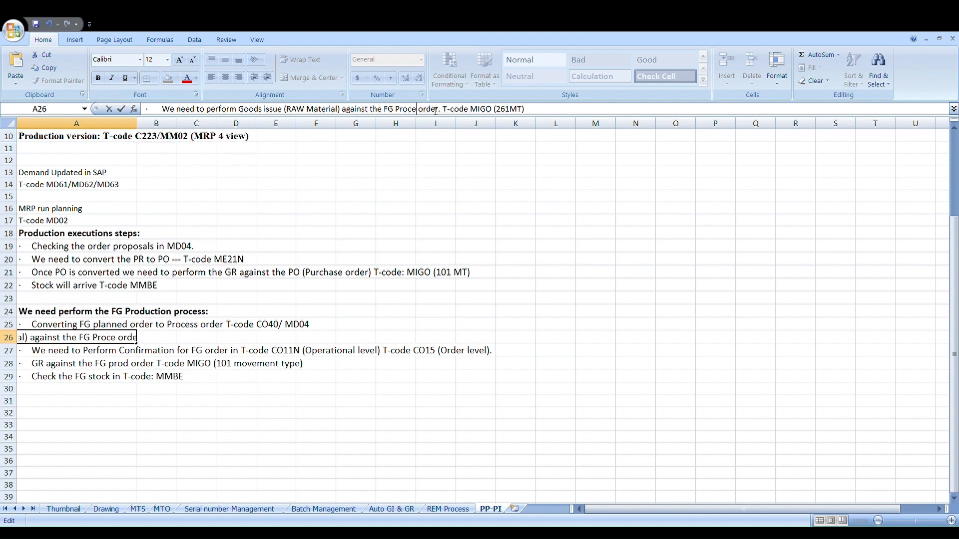
- Update the confirmation note in cell A27 to T-code COR6N (Phase Operational level) and T-code CORK (Order level)
left_click(129, 352)
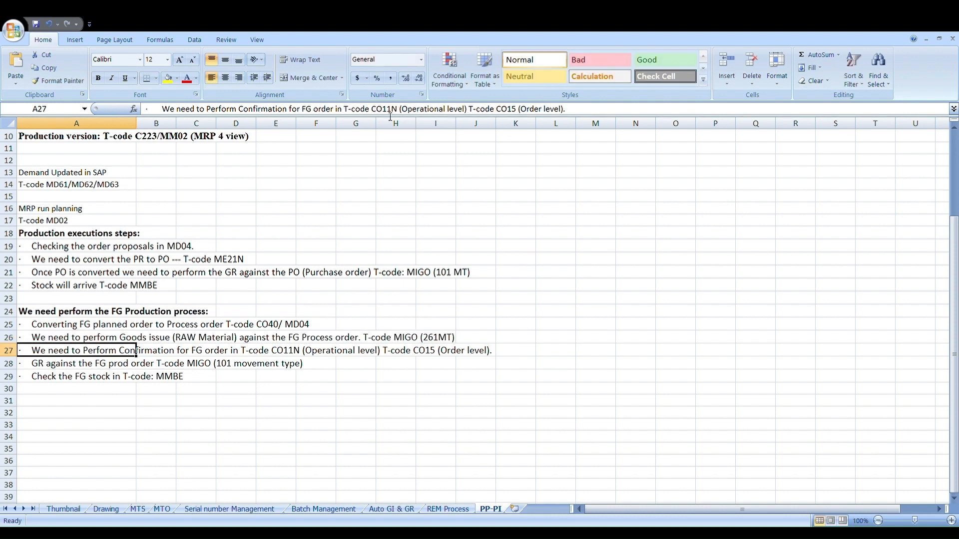
left_click(409, 111)
type("Phase")
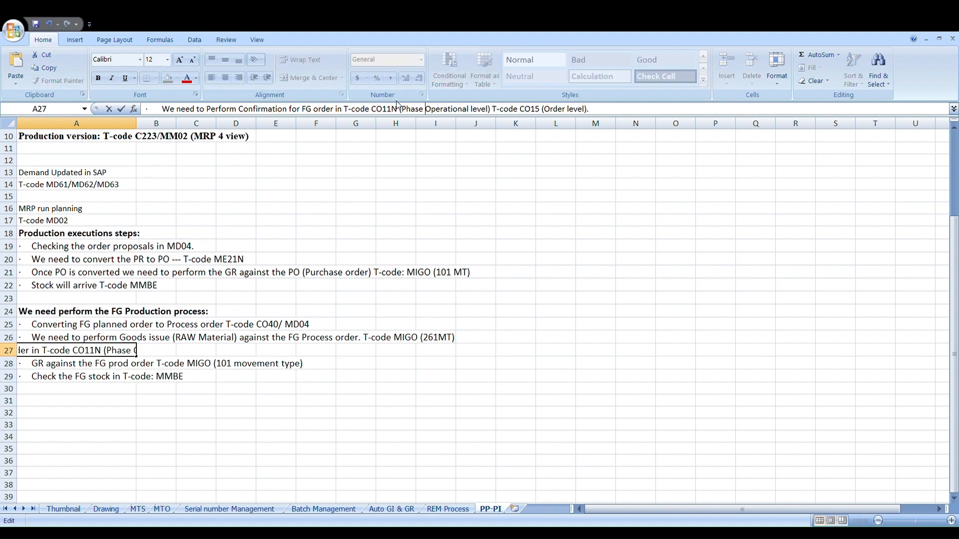
key("BackSpace")
key("BackSpace")
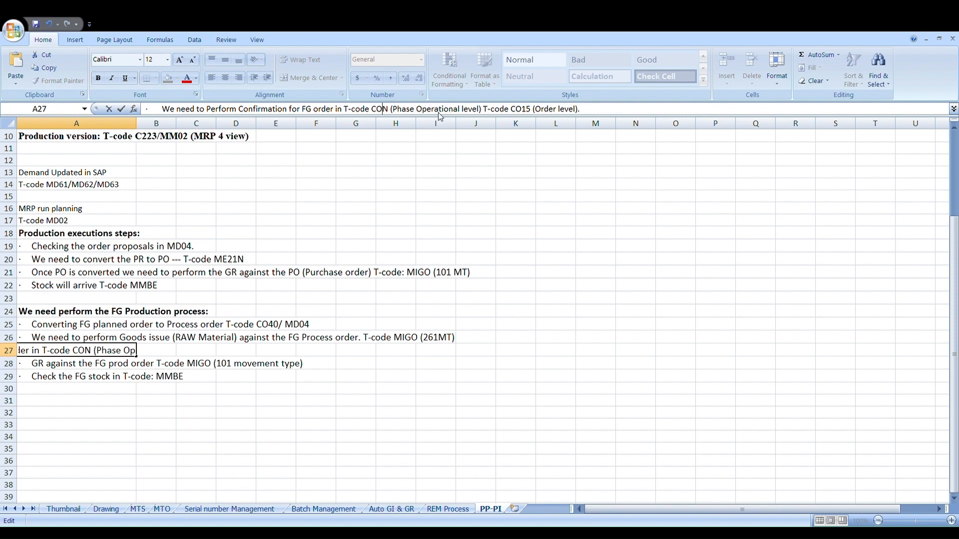
type("R^")
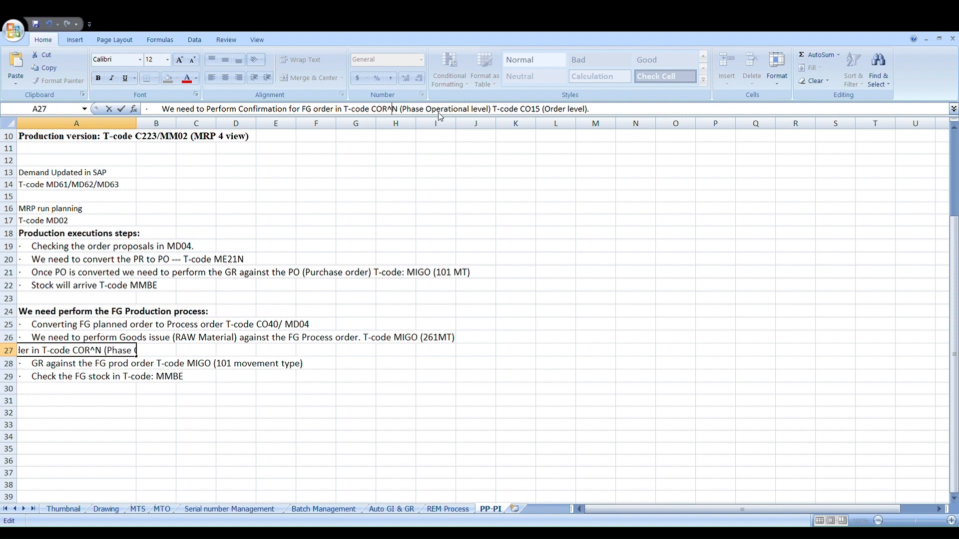
key("BackSpace")
type("6")
key("BackSpace")
key("BackSpace")
type("RK")
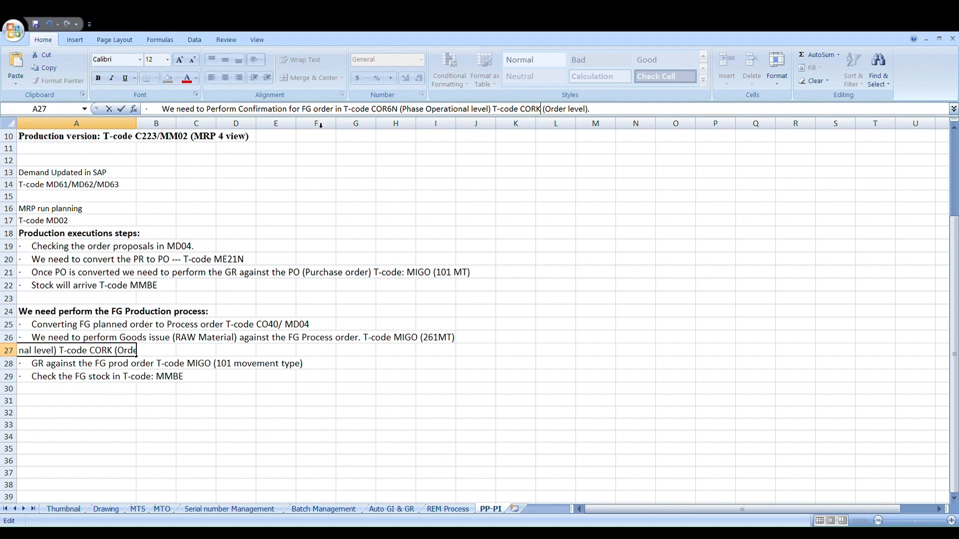
left_click(58, 370)
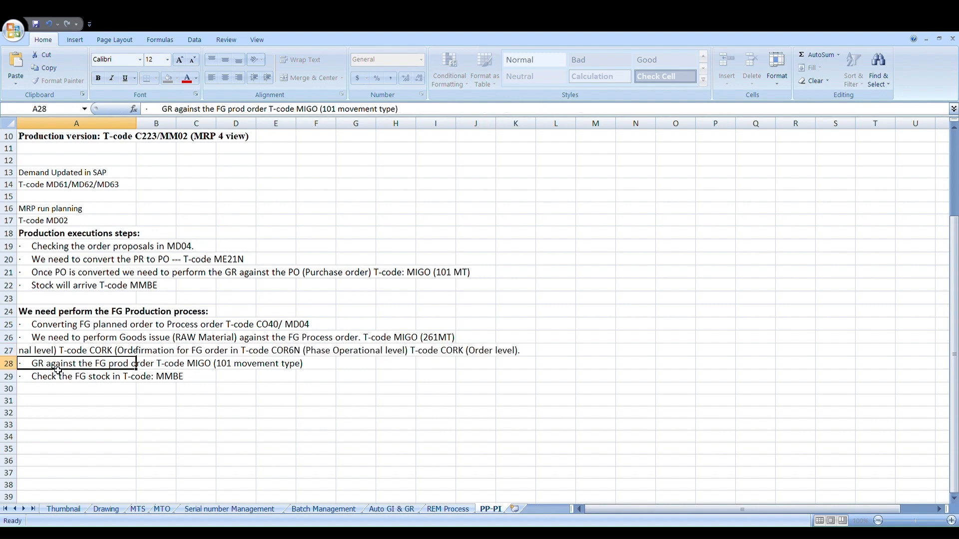
- Insert a row above the confirmation note and enter "Rlease phase /Release operation in T-code COR2" in cell A27
left_click(10, 351)
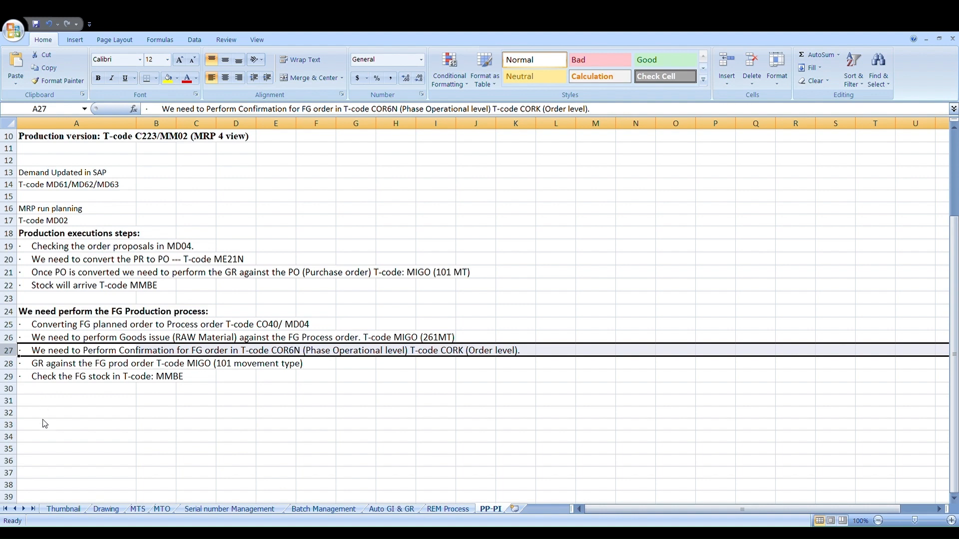
key("ctrl+shift+plus")
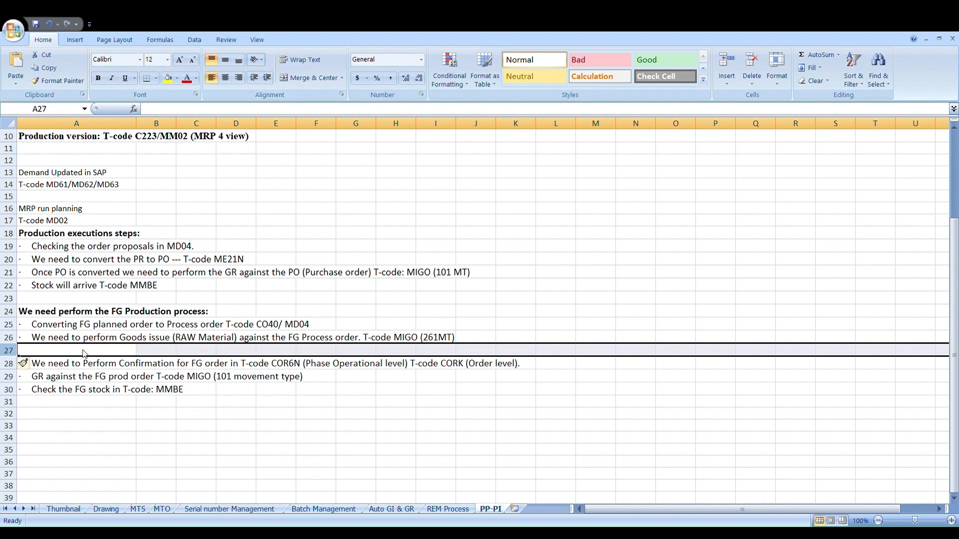
type("Rlease phase")
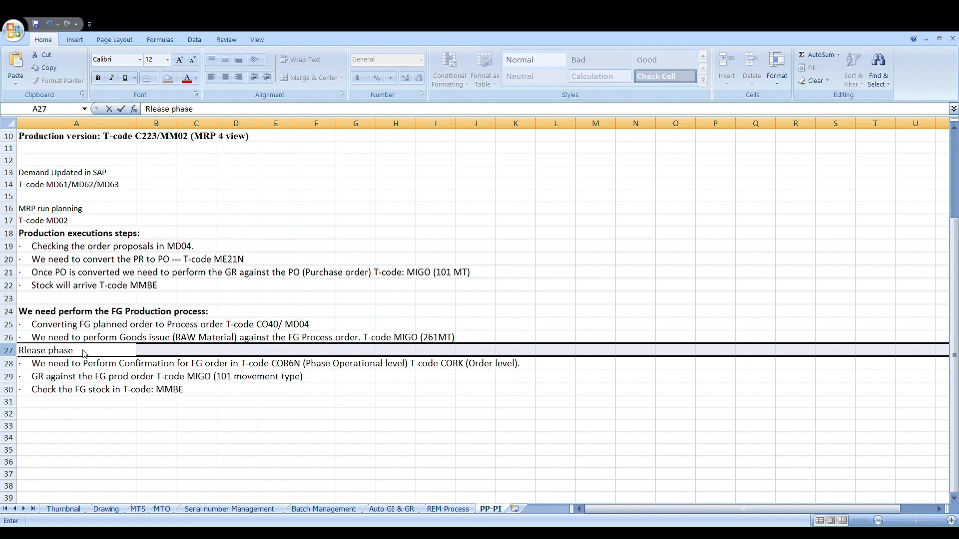
type(" /Release operatioon")
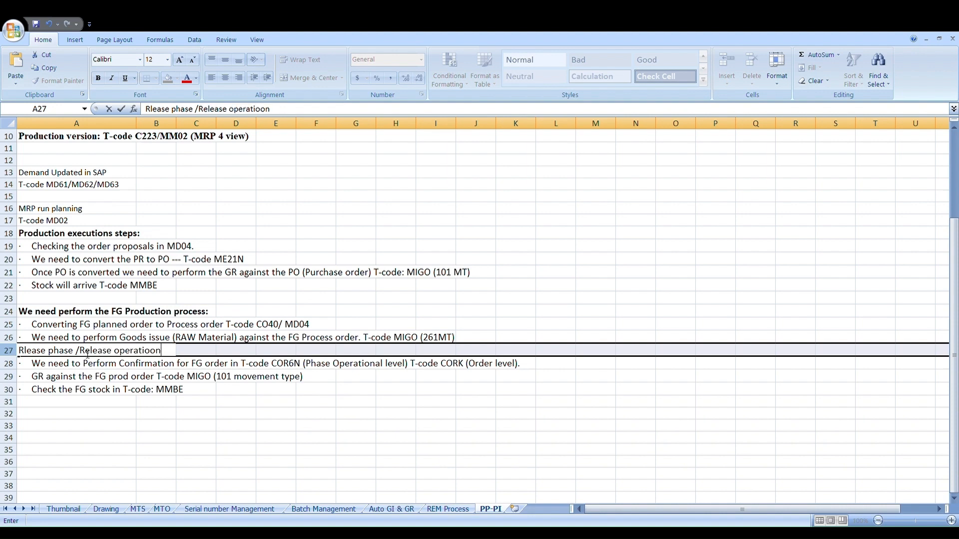
key("BackSpace")
key("BackSpace")
key("BackSpace")
key("BackSpace")
type("ion in T-c")
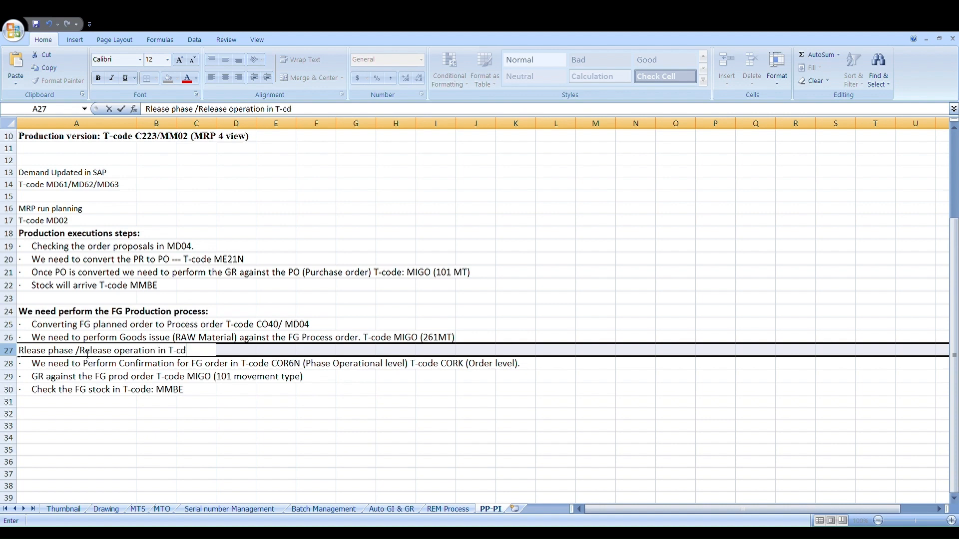
type("ode COR2")
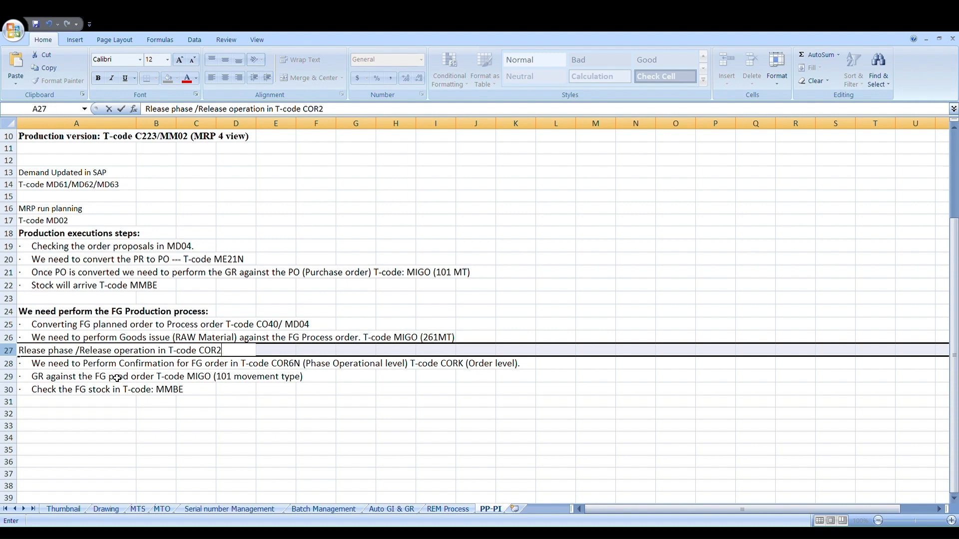
left_click(80, 368)
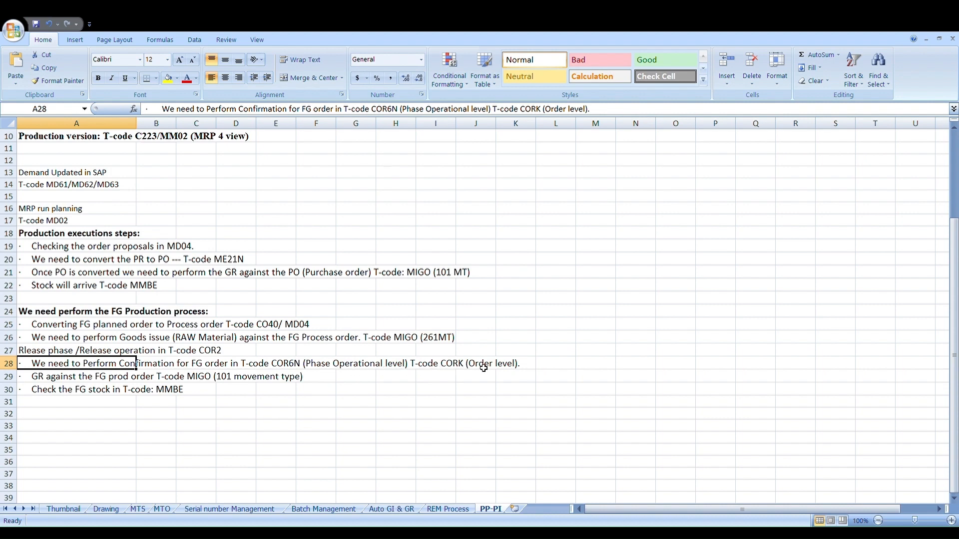
- Edit the goods receipt note in cell A29 to read "GR against the FG process order", replacing "prod"
left_click(104, 379)
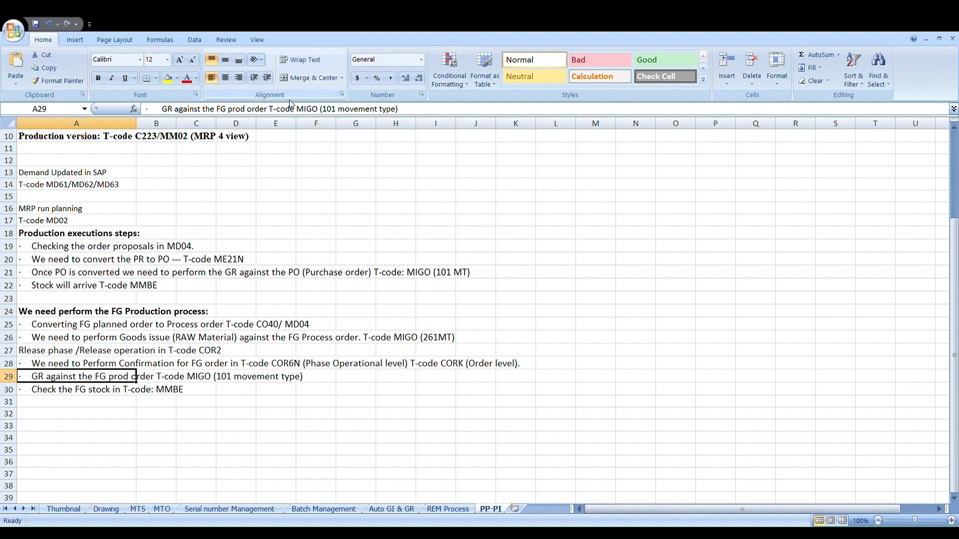
left_click(249, 110)
key("BackSpace")
key("BackSpace")
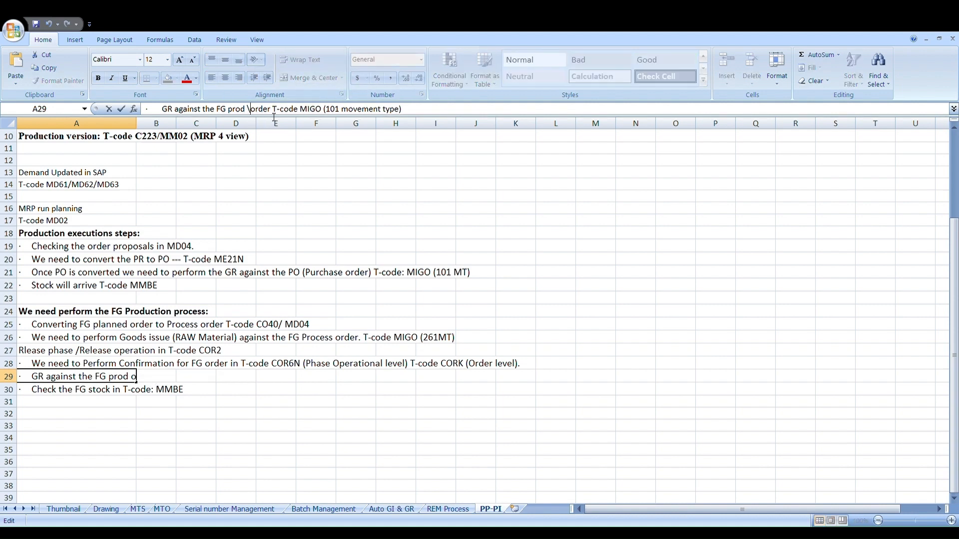
type("x")
key("BackSpace")
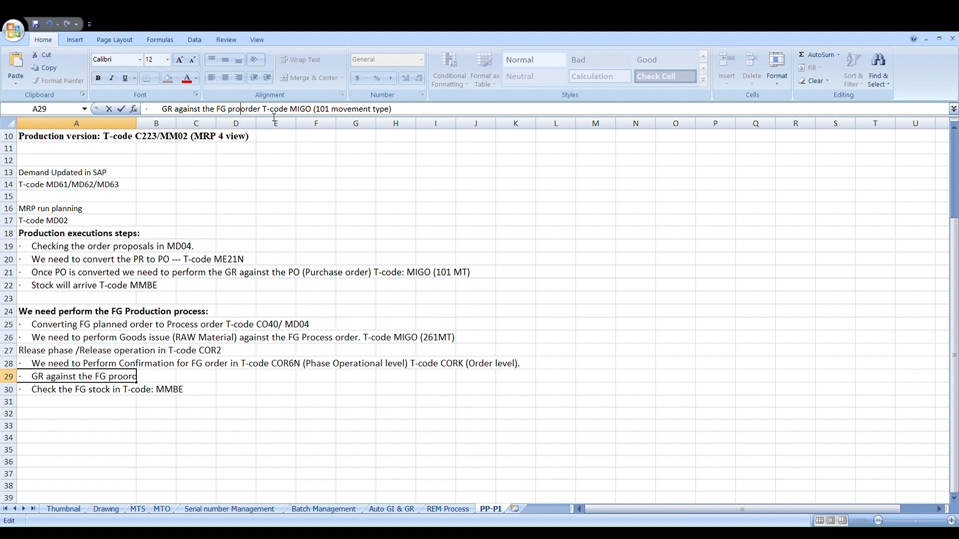
type("cess")
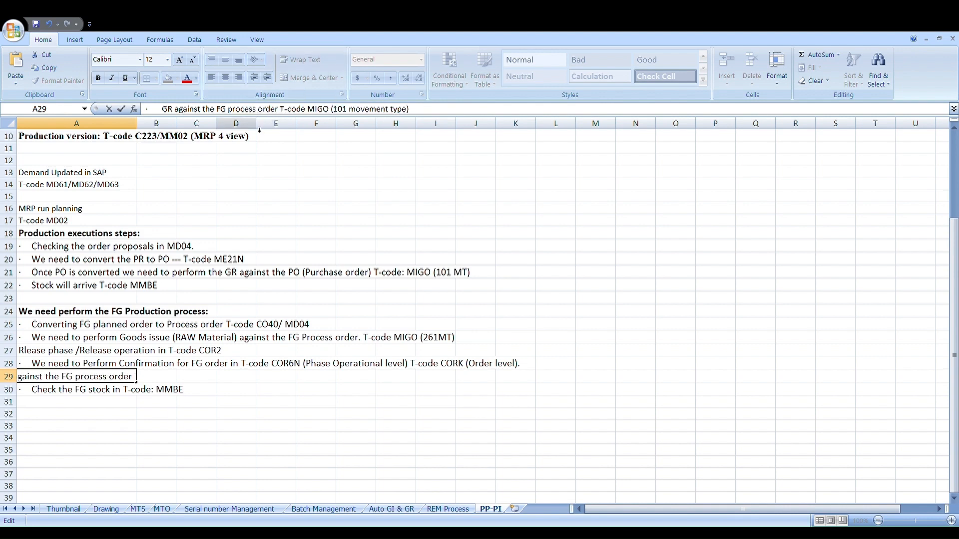
left_click(91, 394)
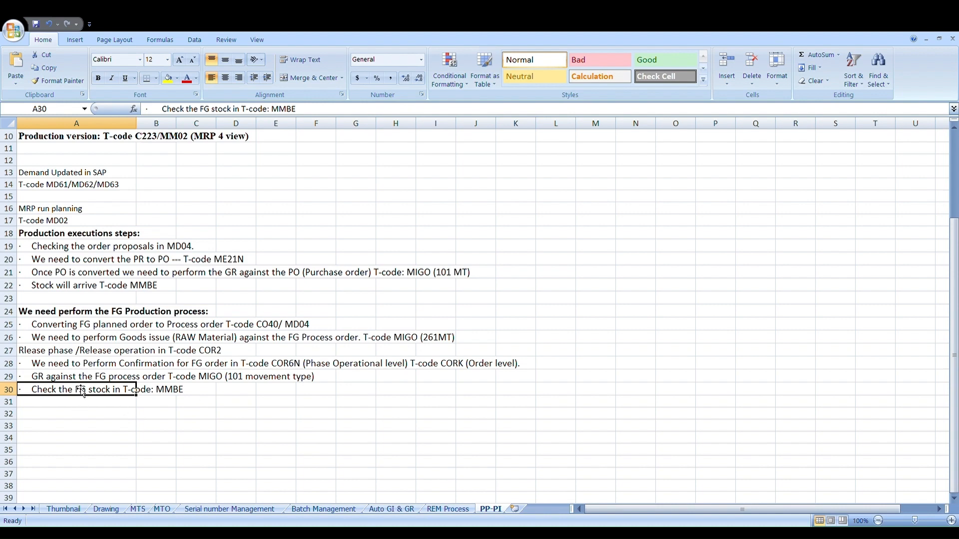
- Widen column A beyond the sheet title and review the process notes, ending at the master data entry in A5
scroll(82, 391, "up", 3)
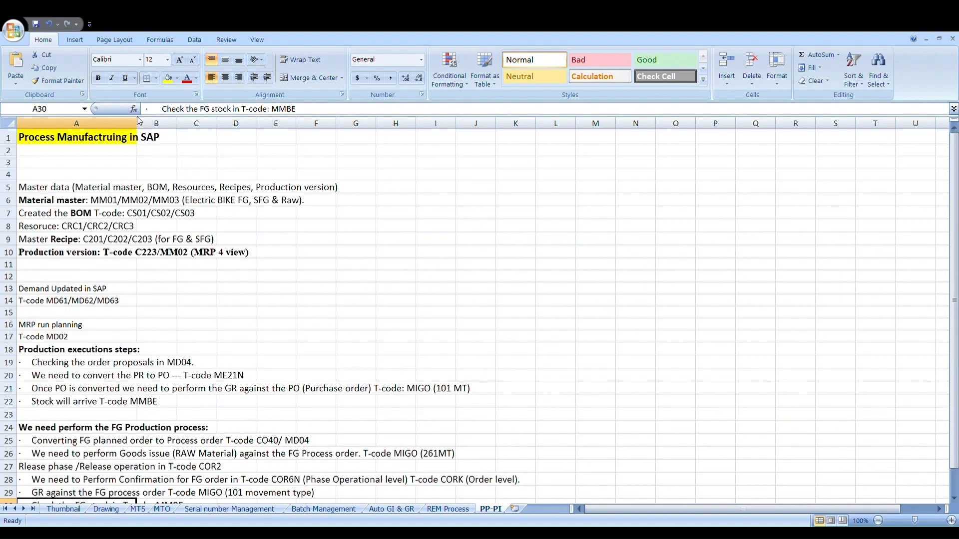
left_click_drag(136, 123, 261, 130)
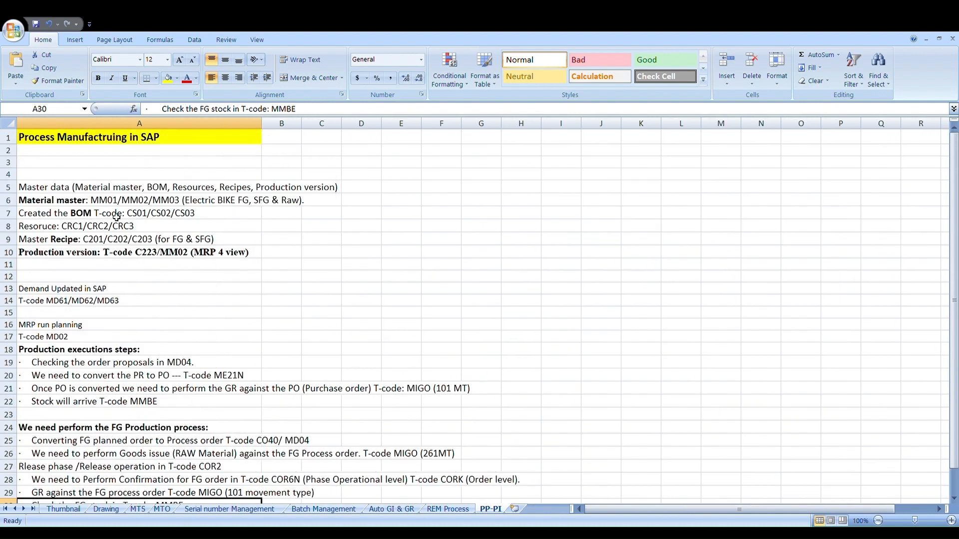
scroll(117, 217, "down", 1)
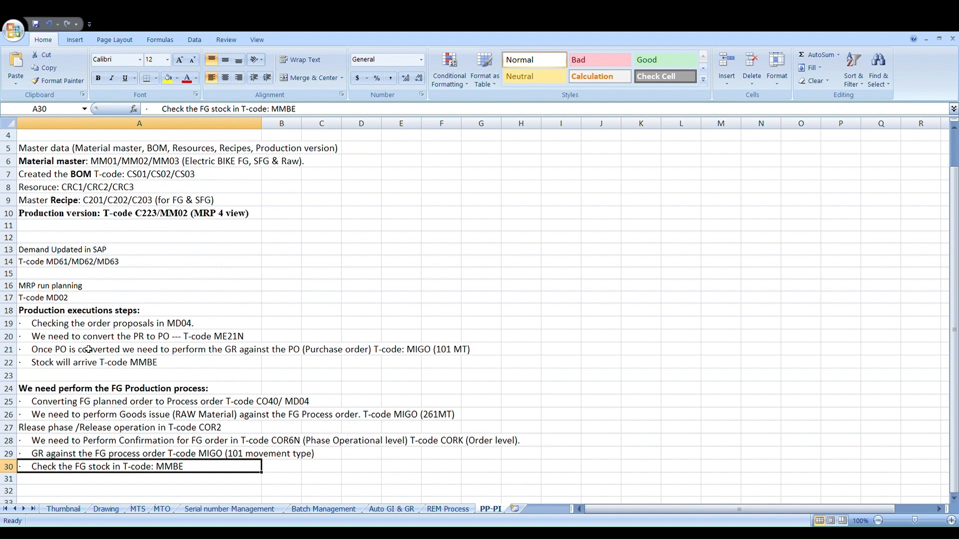
scroll(93, 325, "up", 1)
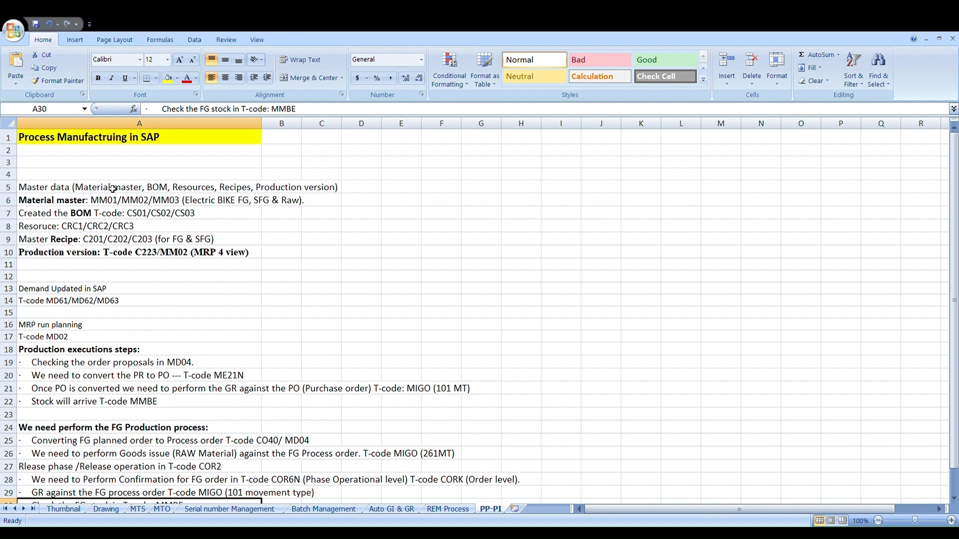
left_click_drag(113, 187, 129, 442)
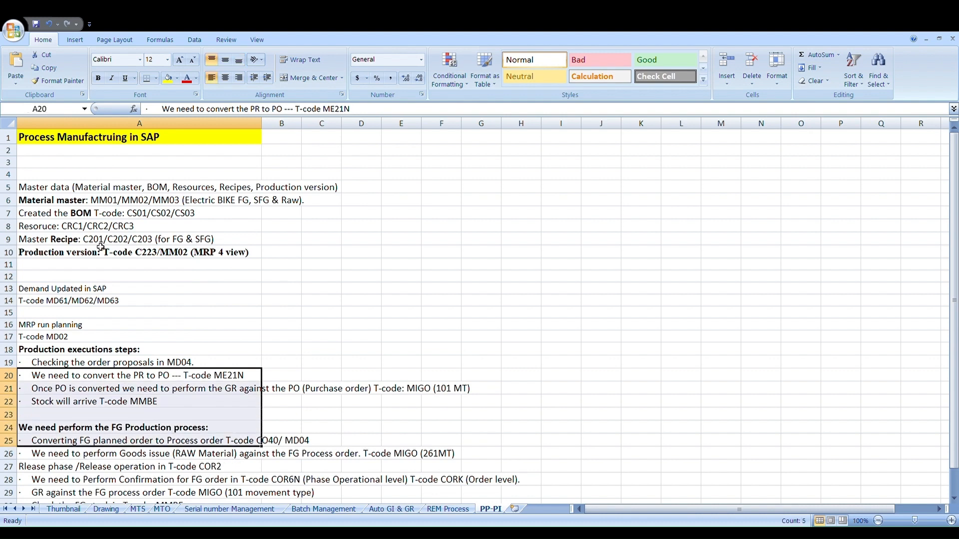
left_click(97, 188)
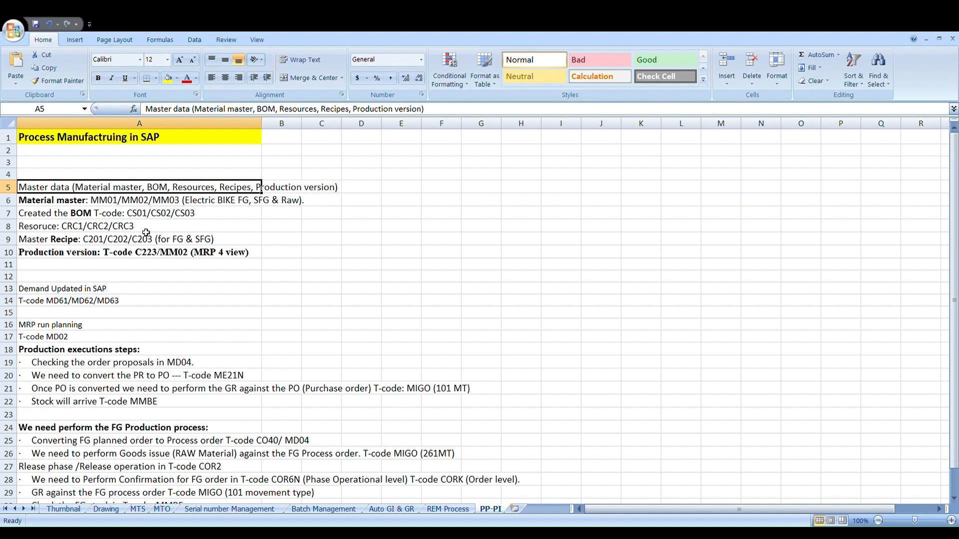
- Review the PP-PI process notes from master data to the FG stock check, ending at the production execution steps heading in A18
scroll(155, 305, "down", 1)
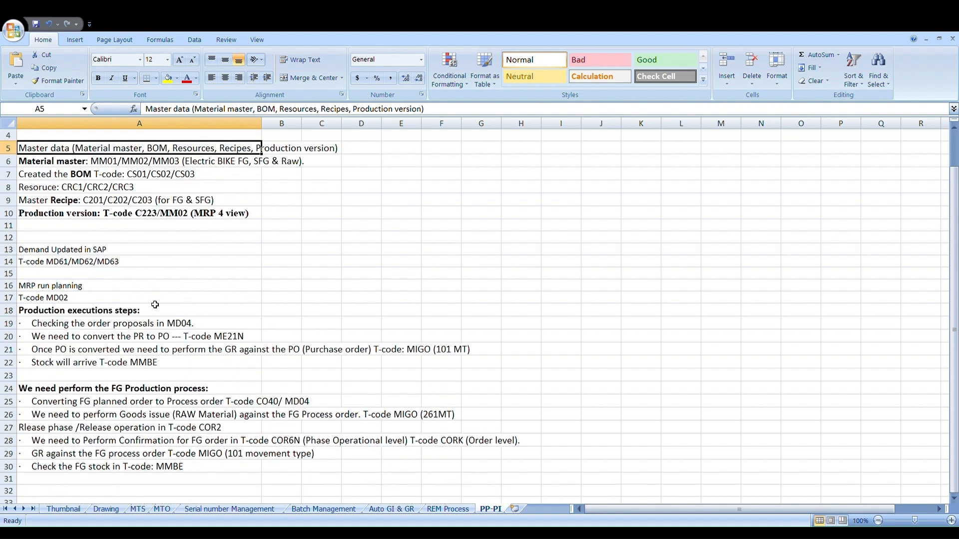
scroll(155, 304, "down", 2)
scroll(165, 295, "up", 3)
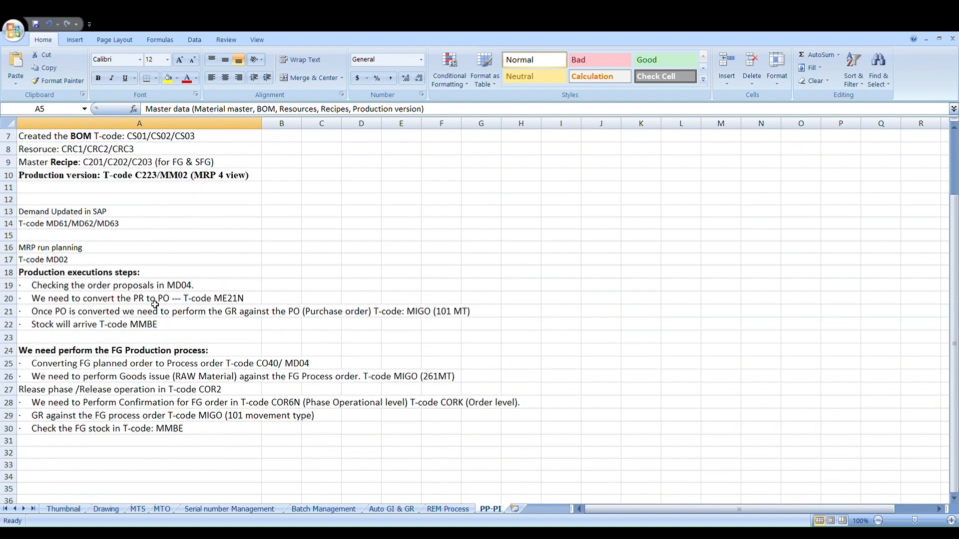
left_click(114, 123)
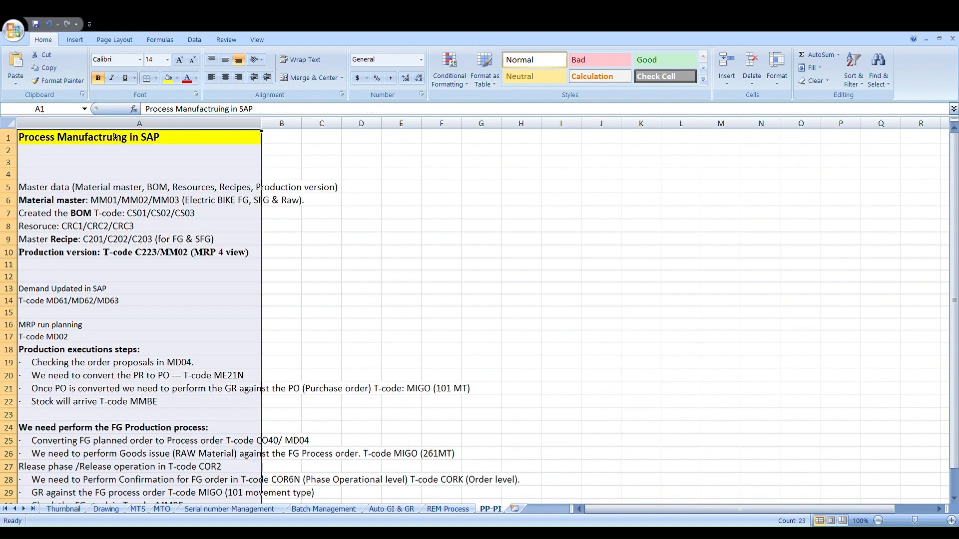
left_click(150, 349)
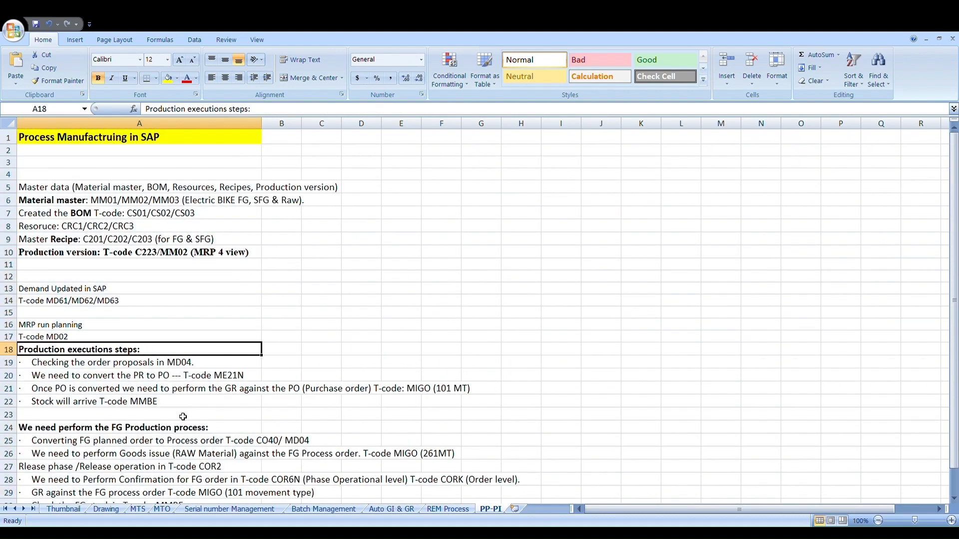
- Open the MTS sheet and examine the discrete, repetitive and process manufacturing types listed in cells A9 to A11
left_click(134, 509)
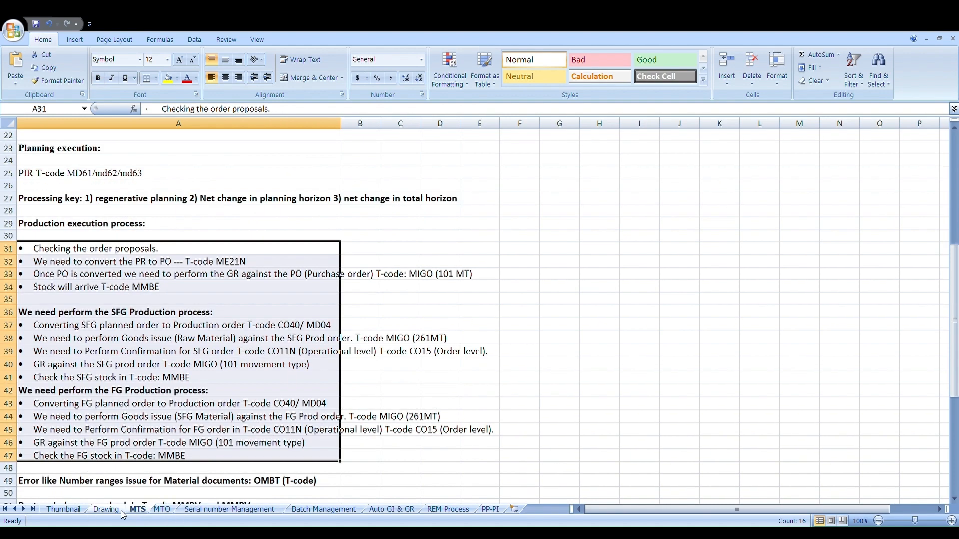
left_click(105, 509)
left_click(131, 509)
scroll(118, 419, "up", 7)
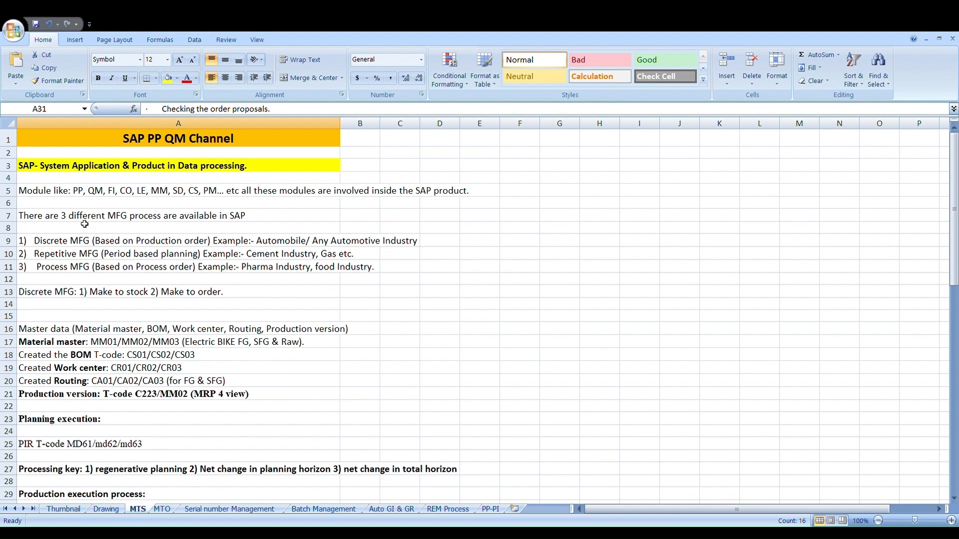
left_click(85, 239)
left_click(88, 259)
left_click(91, 269)
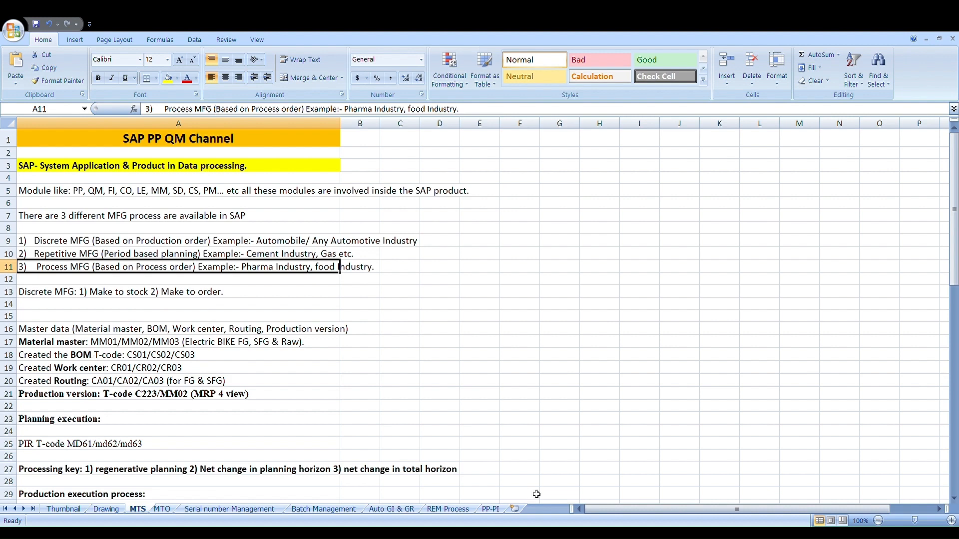
- Return to the PP-PI sheet, view the Thumbnail sheet's episode title, and go back to the PP-PI notes
left_click(490, 510)
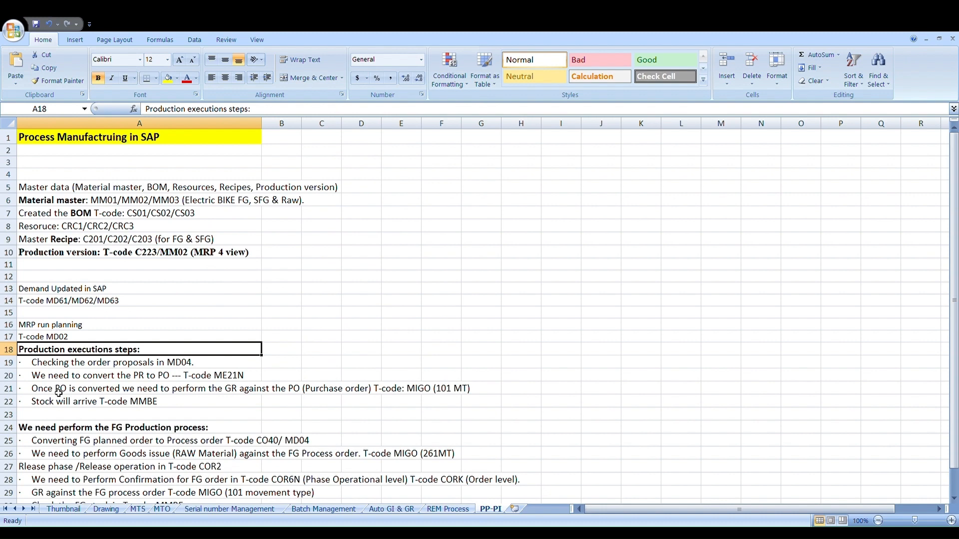
left_click(64, 510)
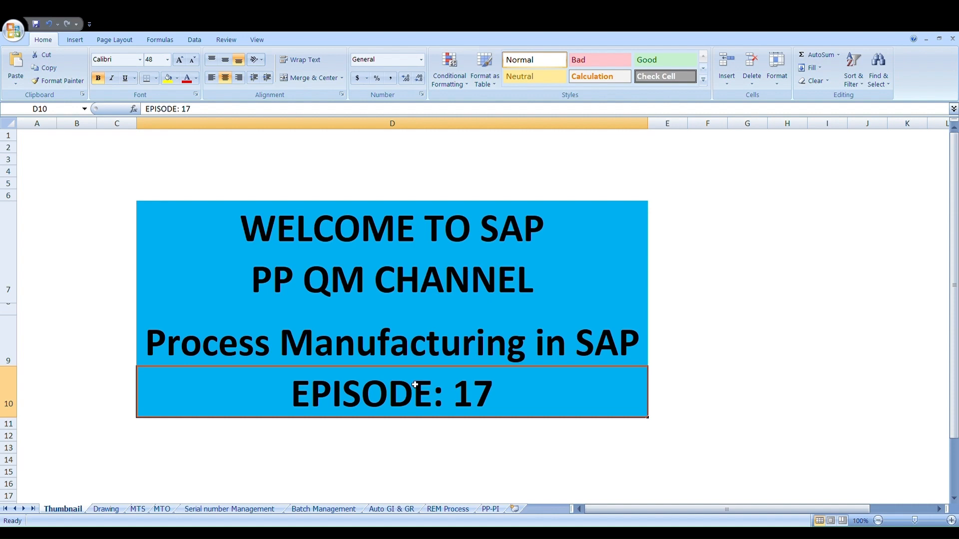
left_click(492, 511)
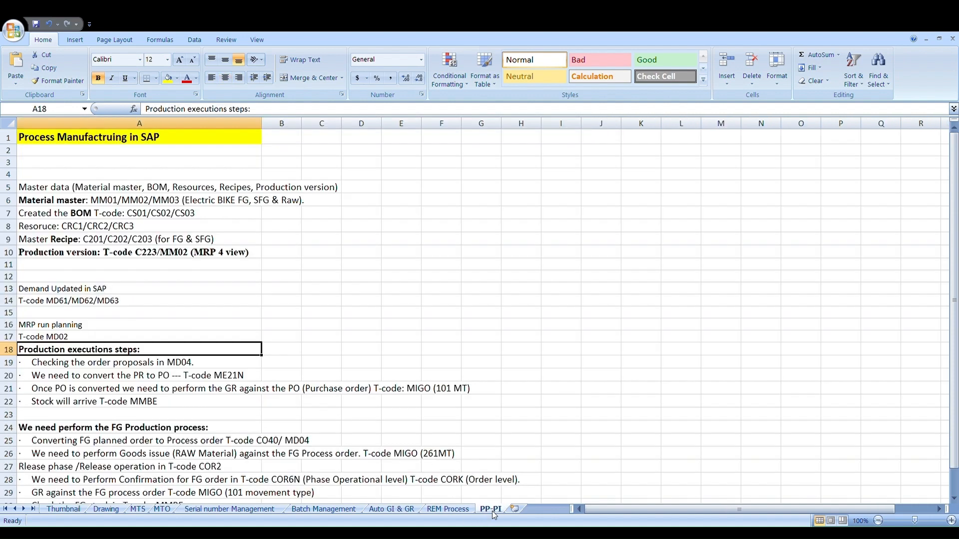